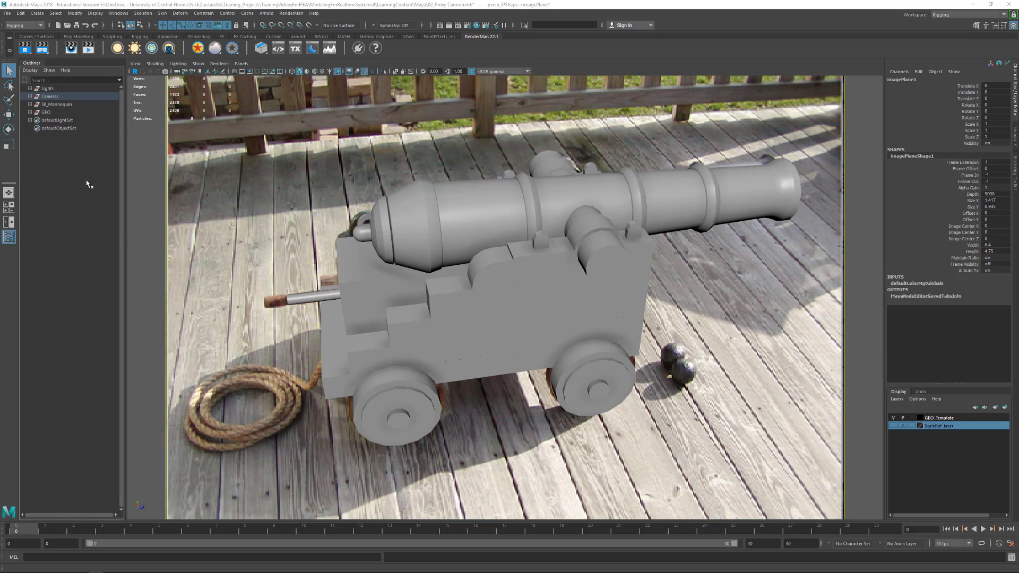
# Expand the GEO group's Template hierarchy to list the parts inside the Cannon group
pyautogui.click(29, 112)
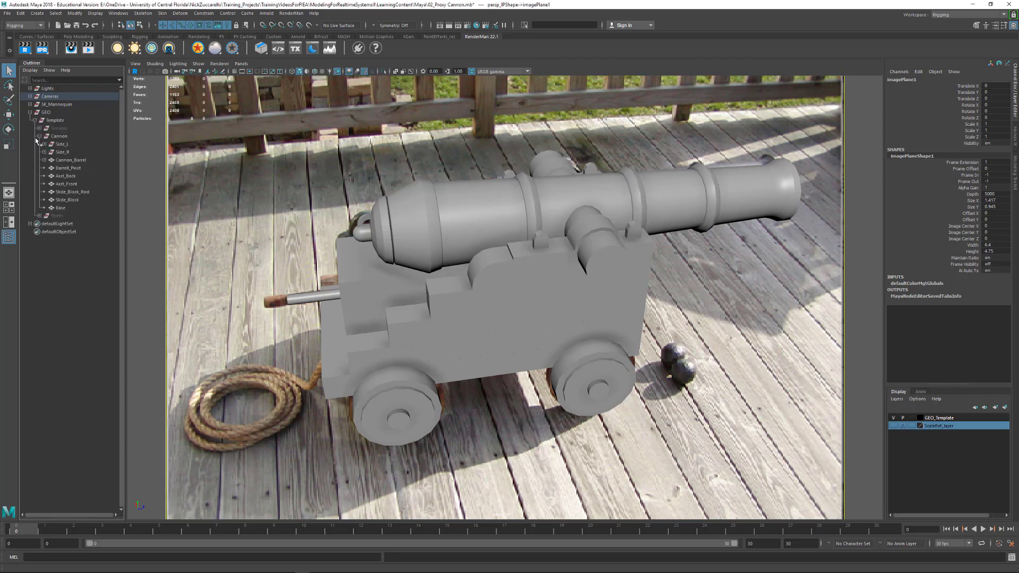
pyautogui.click(40, 136)
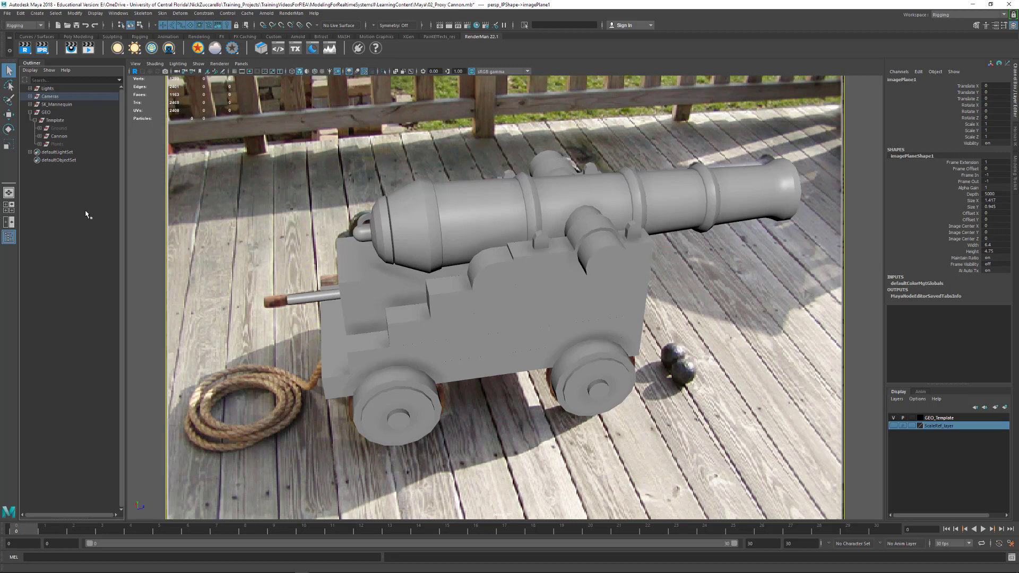
pyautogui.click(40, 137)
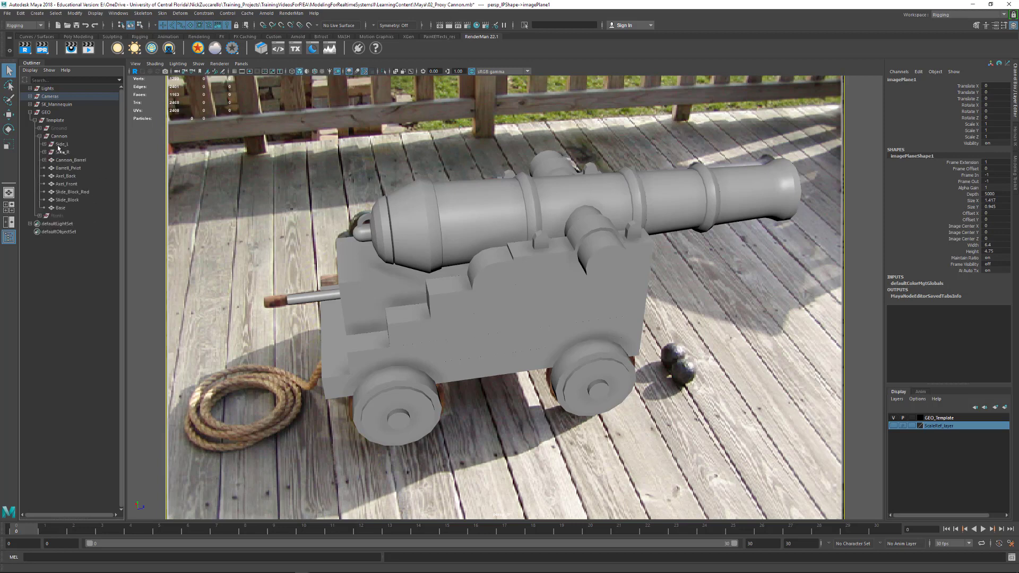
# Expand Cannon_Barrel and inspect it together with its Cannon_End, BackEnd and Handle child pieces
pyautogui.click(70, 160)
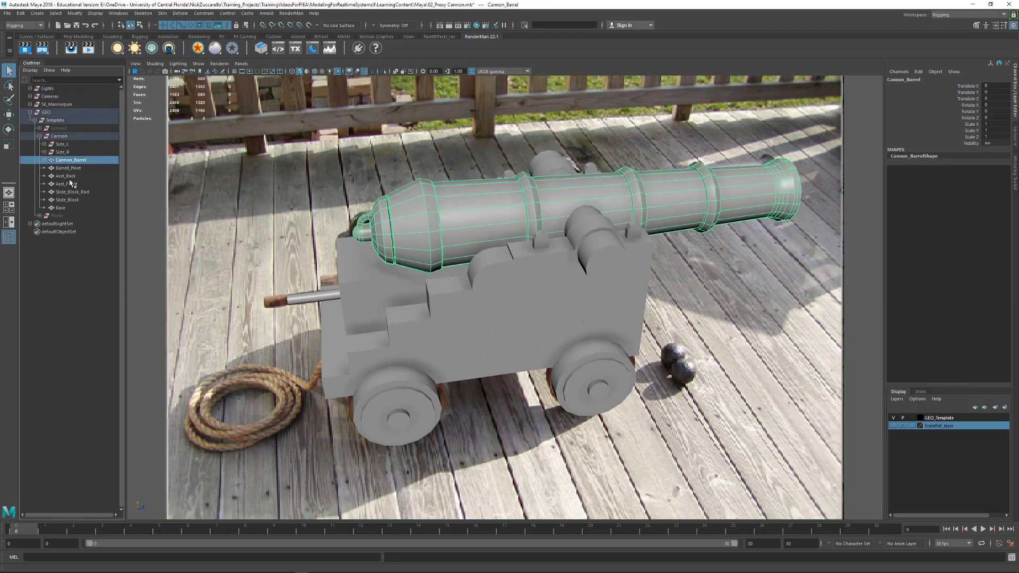
pyautogui.click(45, 160)
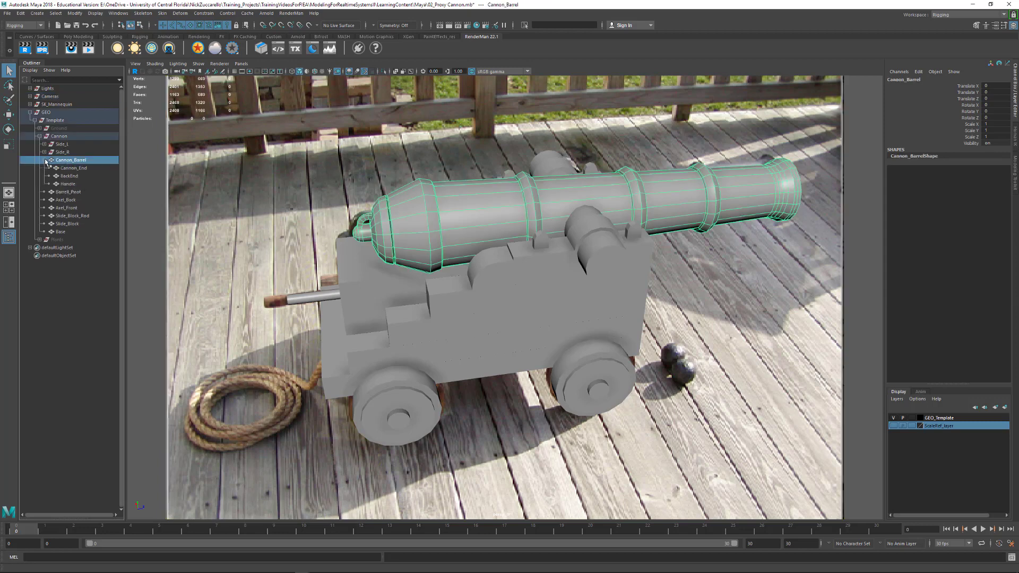
pyautogui.click(45, 159)
pyautogui.click(44, 159)
pyautogui.click(62, 169)
pyautogui.click(69, 176)
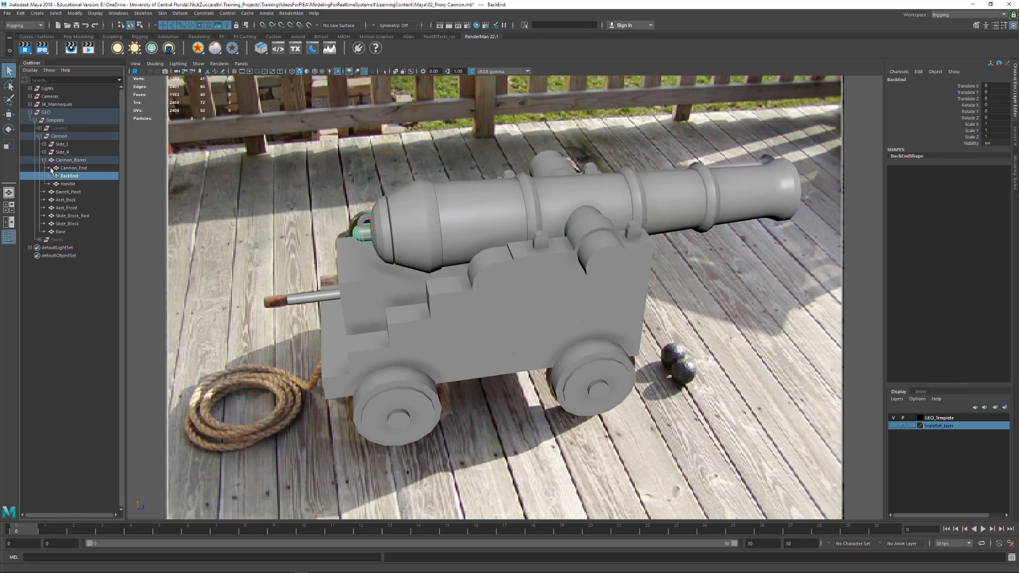
pyautogui.click(68, 185)
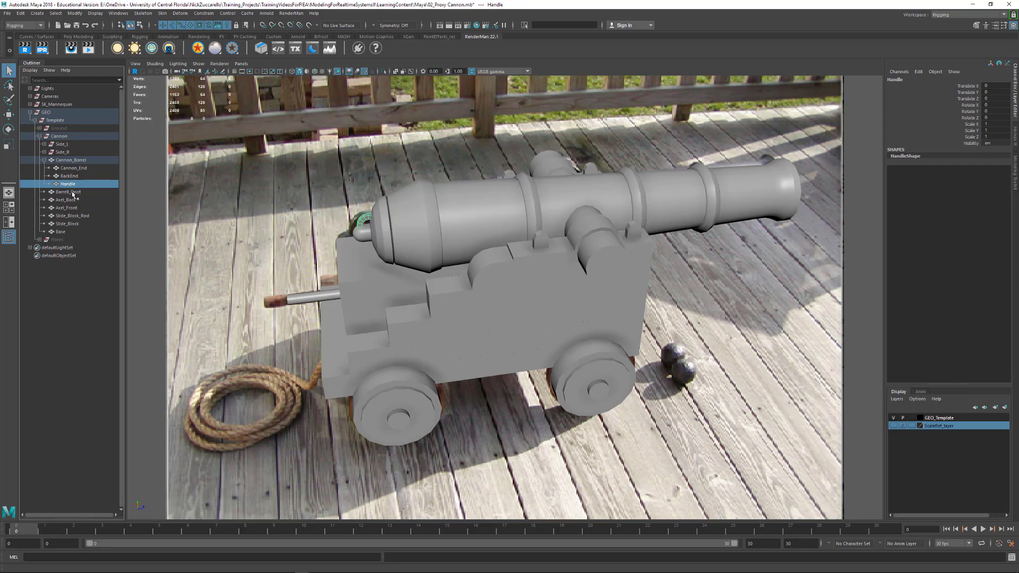
# Inspect the barrel pivot, back and front axles, slide block rod, slide block and base one by one
pyautogui.click(72, 192)
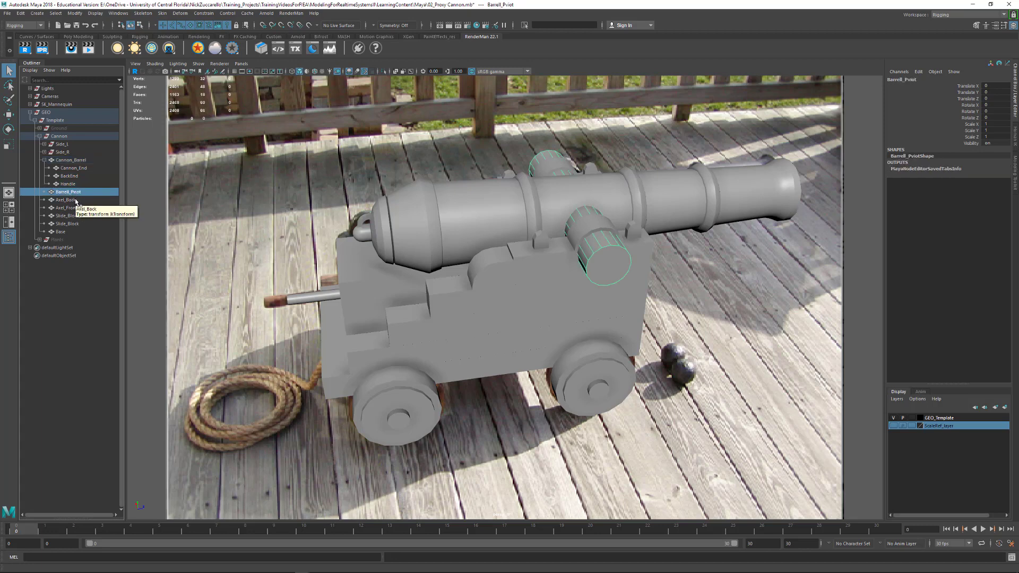
pyautogui.click(67, 201)
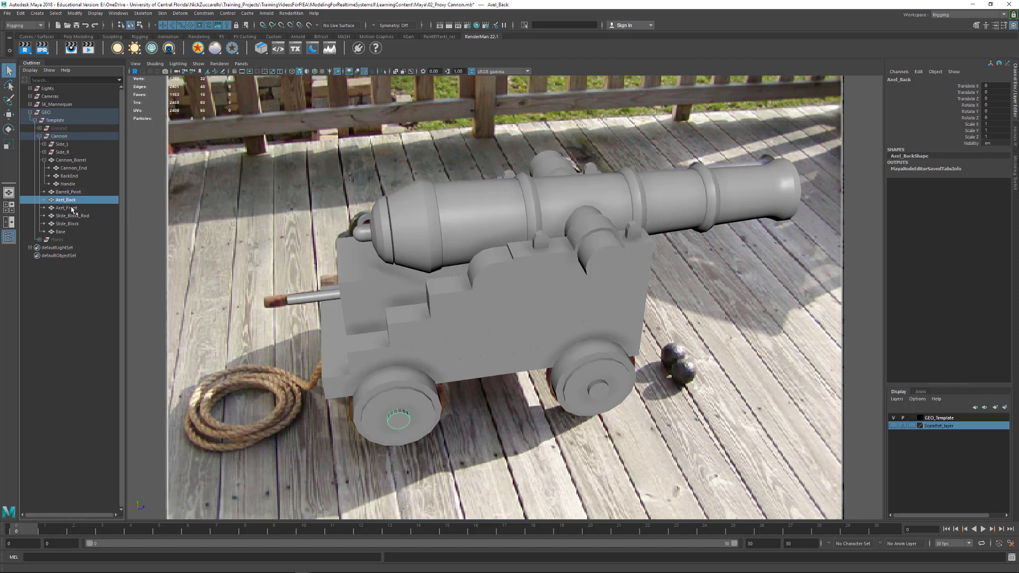
pyautogui.click(72, 208)
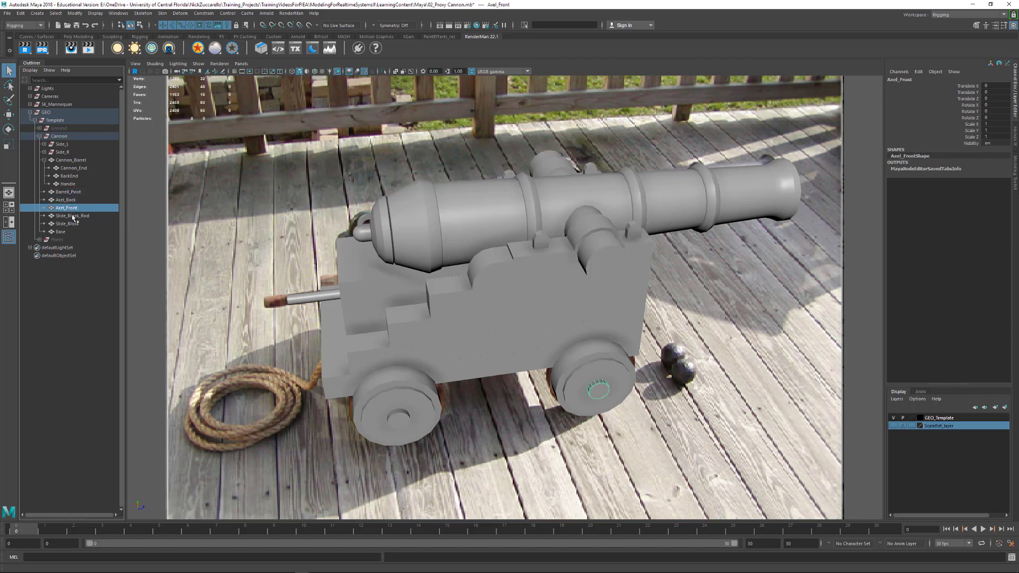
pyautogui.click(75, 215)
pyautogui.click(74, 224)
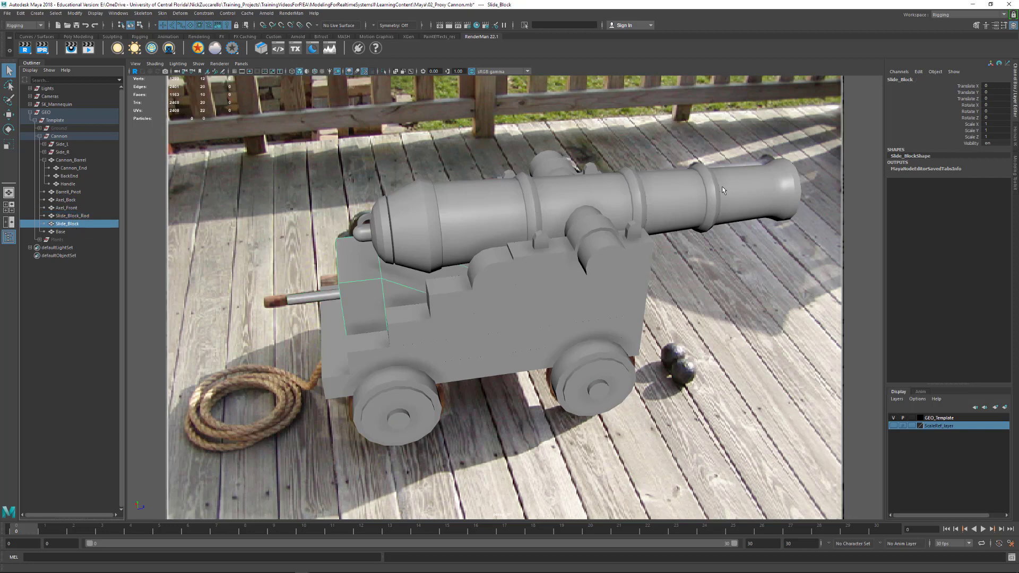
pyautogui.click(60, 232)
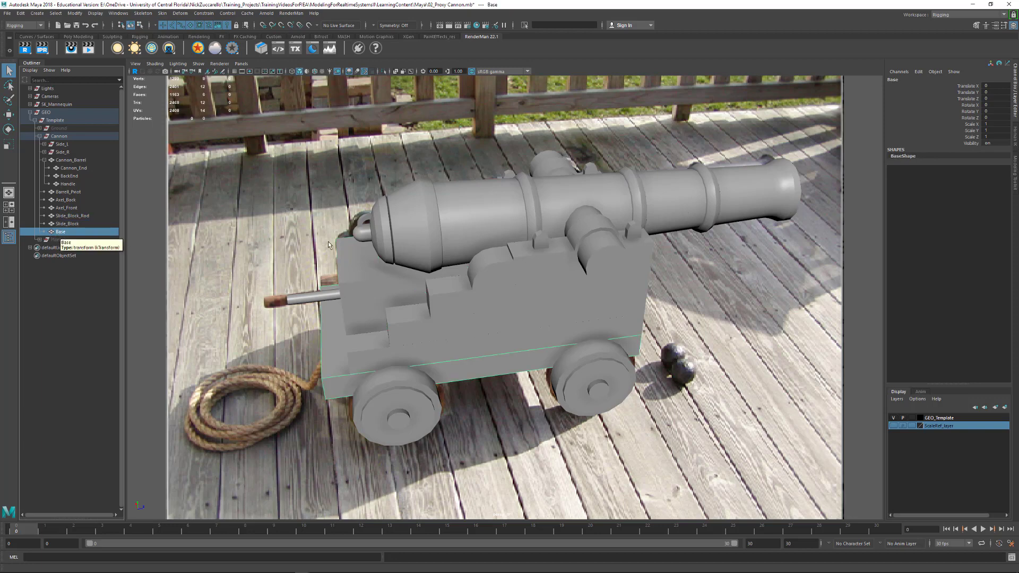
# Frame the lower plank of the Side_R group and examine the cannon carriage from its rear
pyautogui.keyDown('alt'); pyautogui.moveTo(460, 364); pyautogui.dragTo(480, 335); pyautogui.keyUp('alt')
pyautogui.keyDown('alt'); pyautogui.moveTo(480, 335); pyautogui.dragTo(539, 303, button='middle'); pyautogui.keyUp('alt')
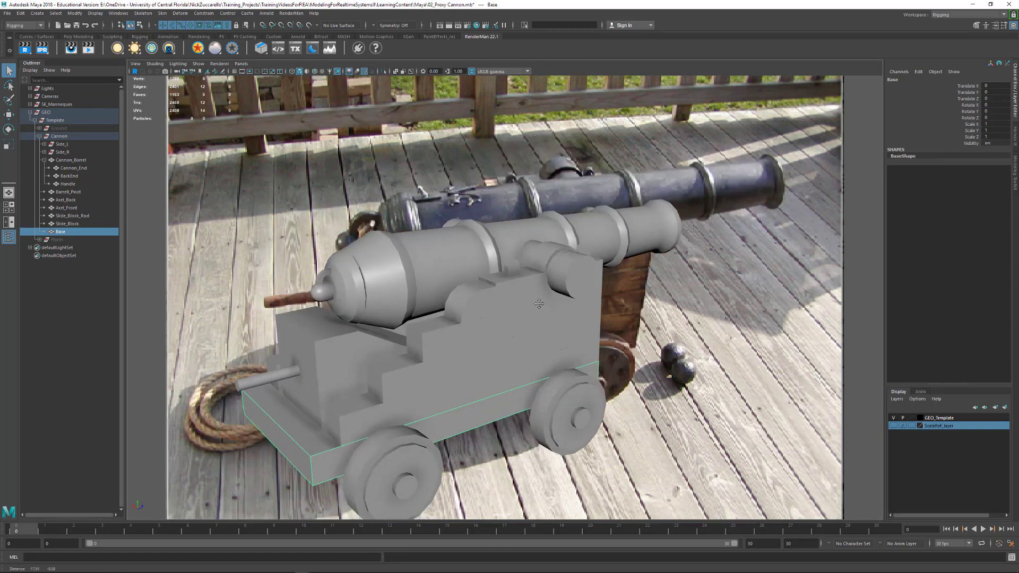
pyautogui.keyDown('alt'); pyautogui.moveTo(539, 304); pyautogui.dragTo(518, 317); pyautogui.keyUp('alt')
pyautogui.click(518, 318)
pyautogui.press('f')
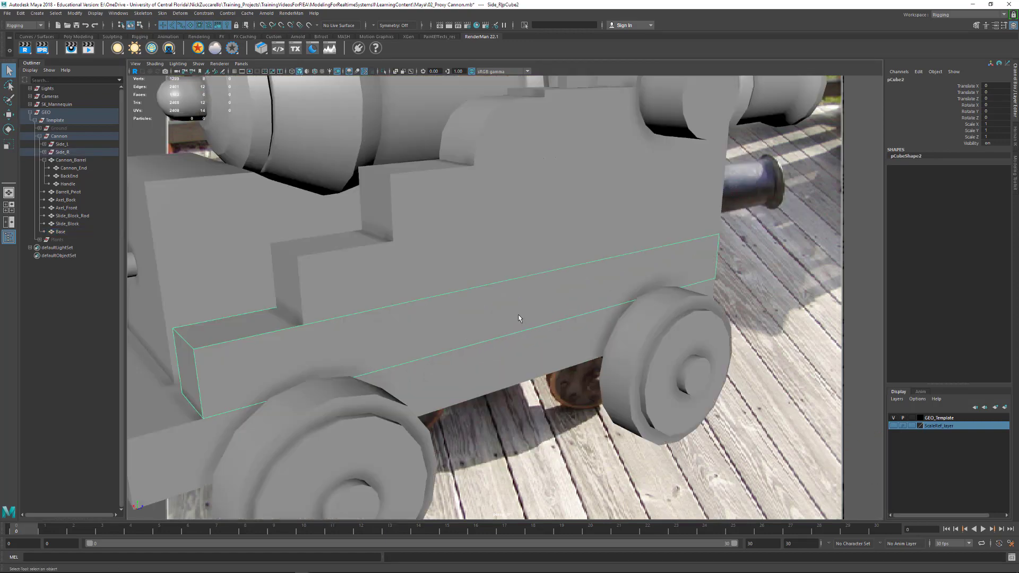
pyautogui.keyDown('alt'); pyautogui.moveTo(697, 360); pyautogui.dragTo(412, 244, button='right'); pyautogui.keyUp('alt')
pyautogui.keyDown('alt'); pyautogui.moveTo(412, 244); pyautogui.dragTo(417, 284, button='middle'); pyautogui.keyUp('alt')
pyautogui.keyDown('alt'); pyautogui.moveTo(417, 284); pyautogui.dragTo(508, 327); pyautogui.keyUp('alt')
# Select the Side_L and Side_R groups in turn and examine which carriage pieces each contains
pyautogui.click(62, 144)
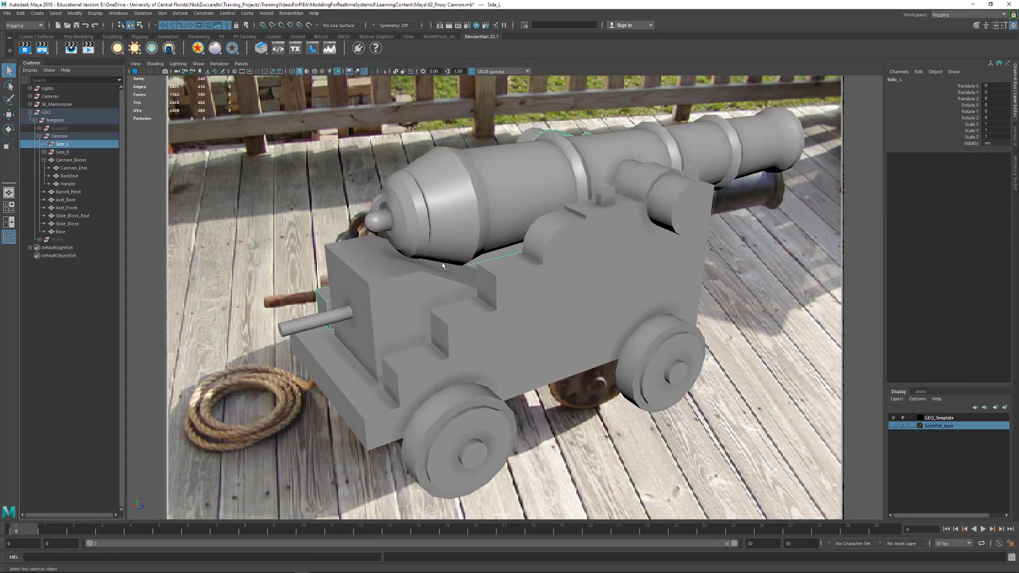
pyautogui.press('f')
pyautogui.keyDown('alt'); pyautogui.moveTo(592, 282); pyautogui.dragTo(516, 308); pyautogui.keyUp('alt')
pyautogui.keyDown('alt'); pyautogui.moveTo(450, 369); pyautogui.dragTo(489, 373); pyautogui.keyUp('alt')
pyautogui.keyDown('alt'); pyautogui.moveTo(568, 274); pyautogui.dragTo(555, 287); pyautogui.keyUp('alt')
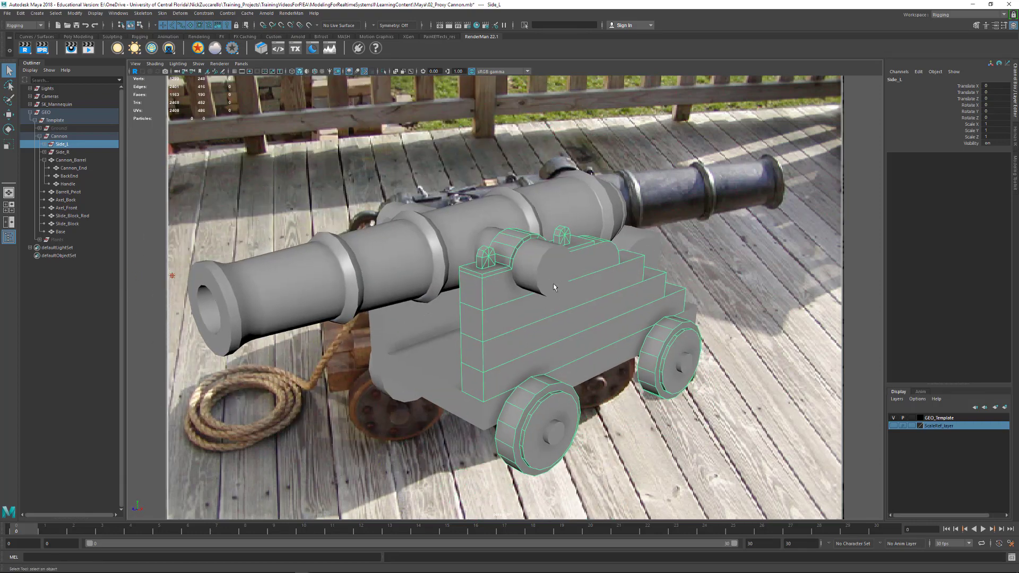
pyautogui.keyDown('alt'); pyautogui.moveTo(573, 336); pyautogui.dragTo(568, 337); pyautogui.keyUp('alt')
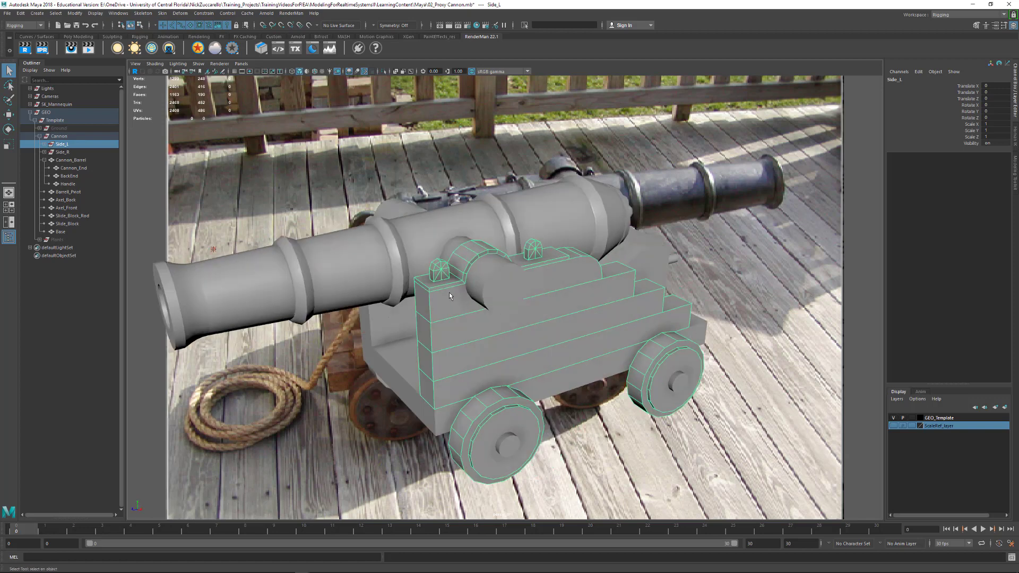
pyautogui.keyDown('alt'); pyautogui.moveTo(480, 281); pyautogui.dragTo(328, 281); pyautogui.keyUp('alt')
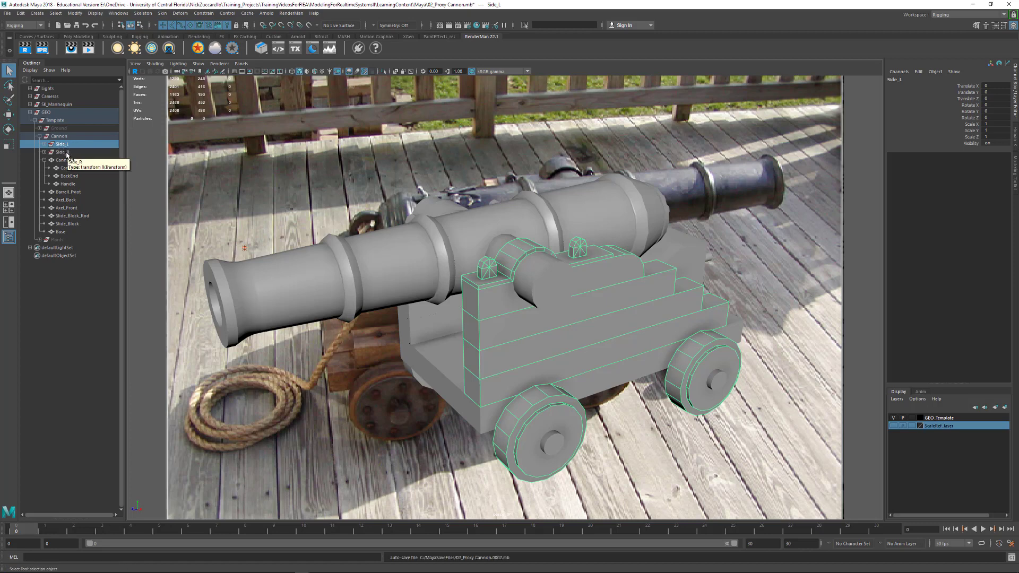
pyautogui.click(62, 152)
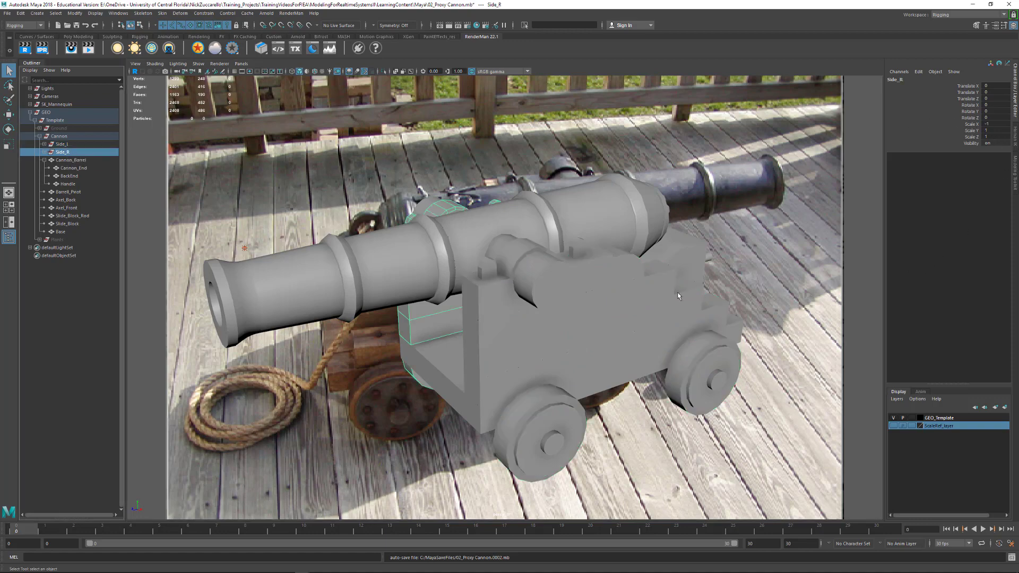
pyautogui.keyDown('alt'); pyautogui.moveTo(678, 296); pyautogui.dragTo(641, 353); pyautogui.keyUp('alt')
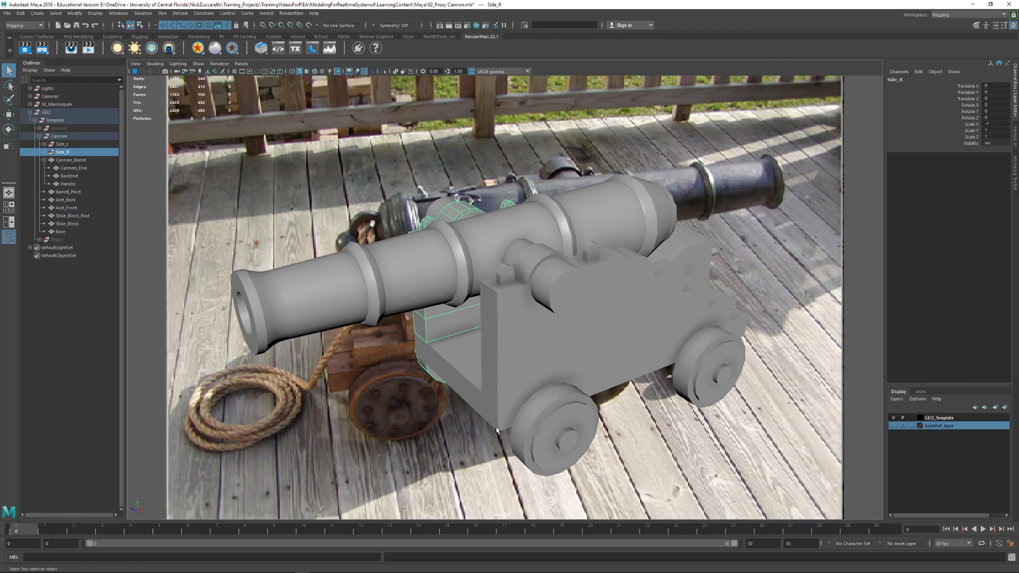
# Select the Base and the lowest plank of Side_L, and inspect that plank's end and outer faces
pyautogui.click(490, 410)
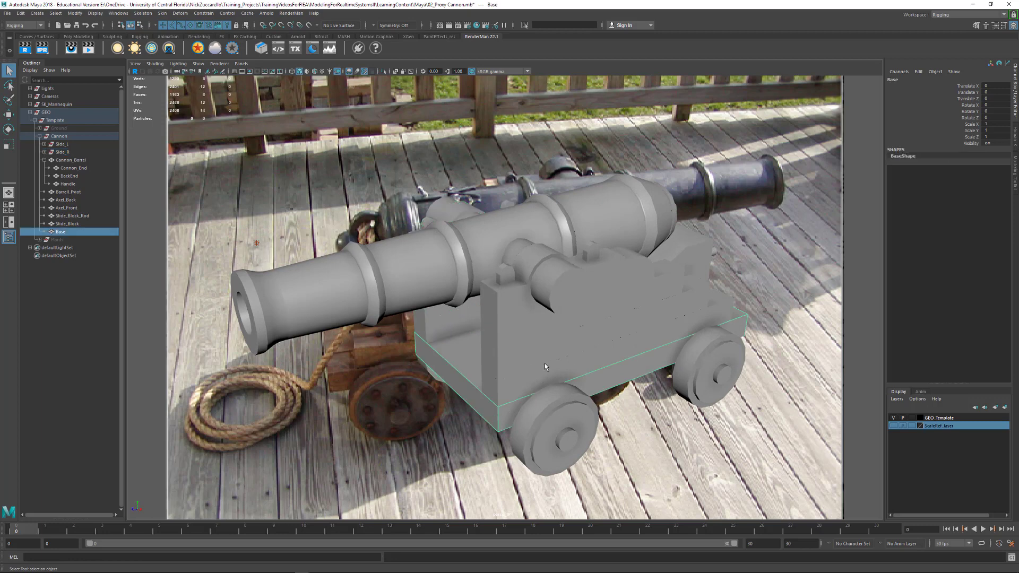
pyautogui.click(510, 392)
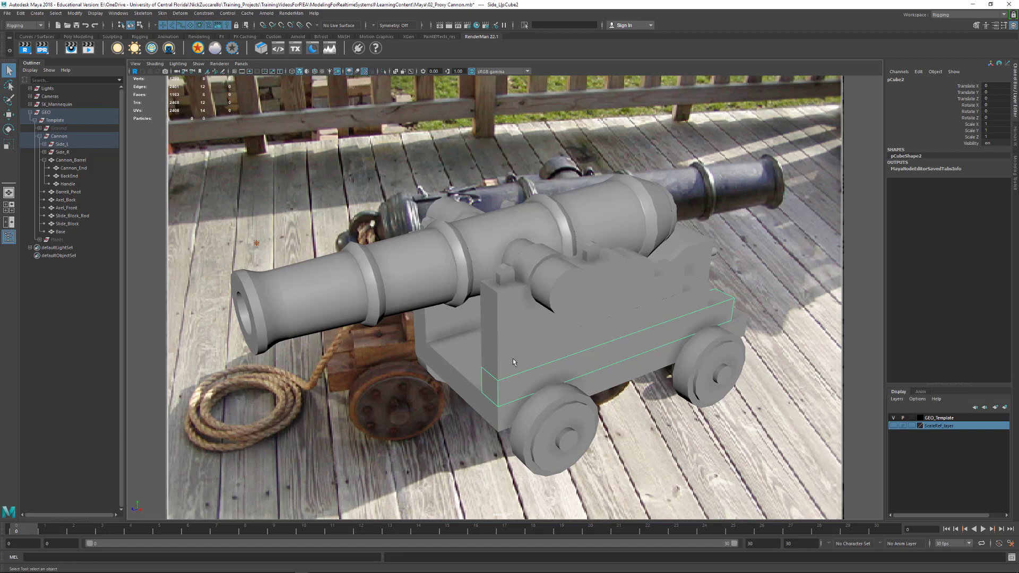
pyautogui.press('F11')
pyautogui.click(492, 389)
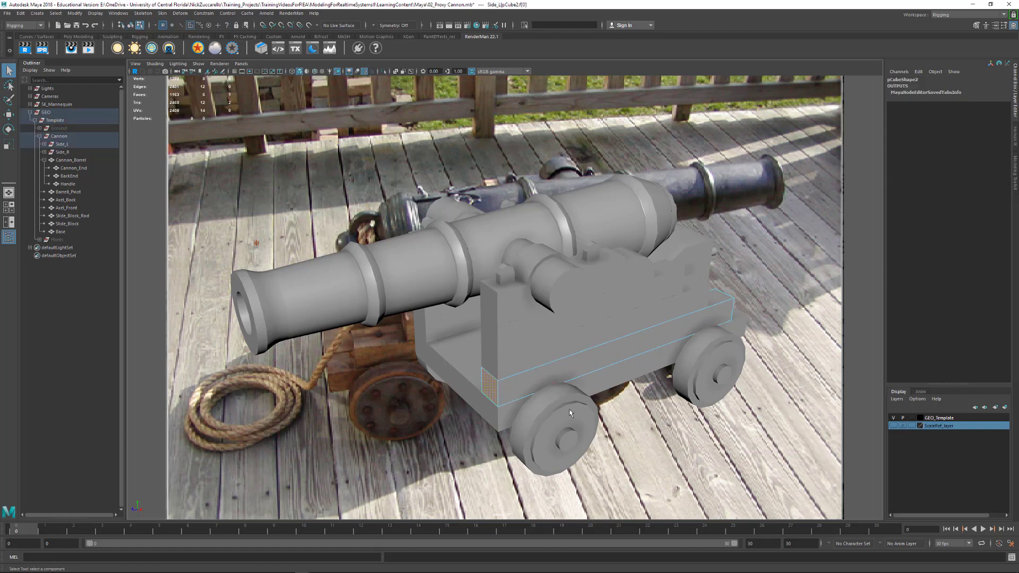
pyautogui.click(531, 393)
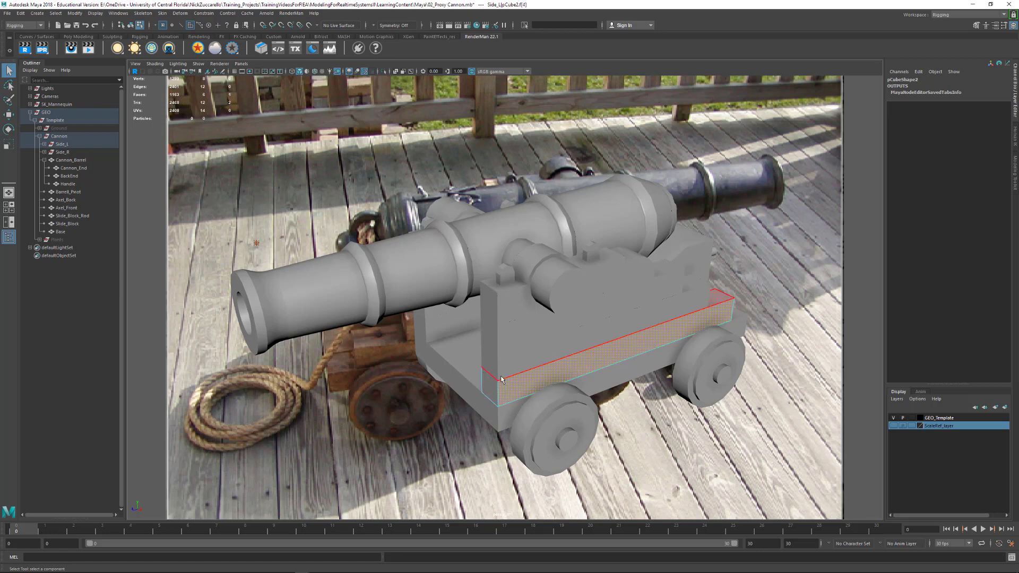
# Inspect the Side_L plank's front edges in edge mode, then a corner of the upper plank in vertex mode
pyautogui.press('F10')
pyautogui.click(481, 380)
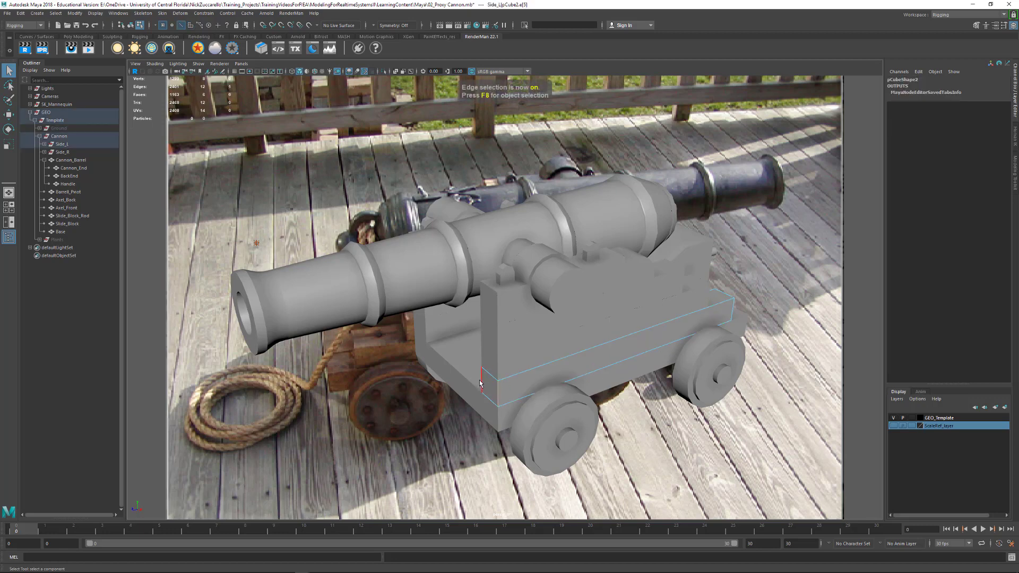
pyautogui.click(493, 394)
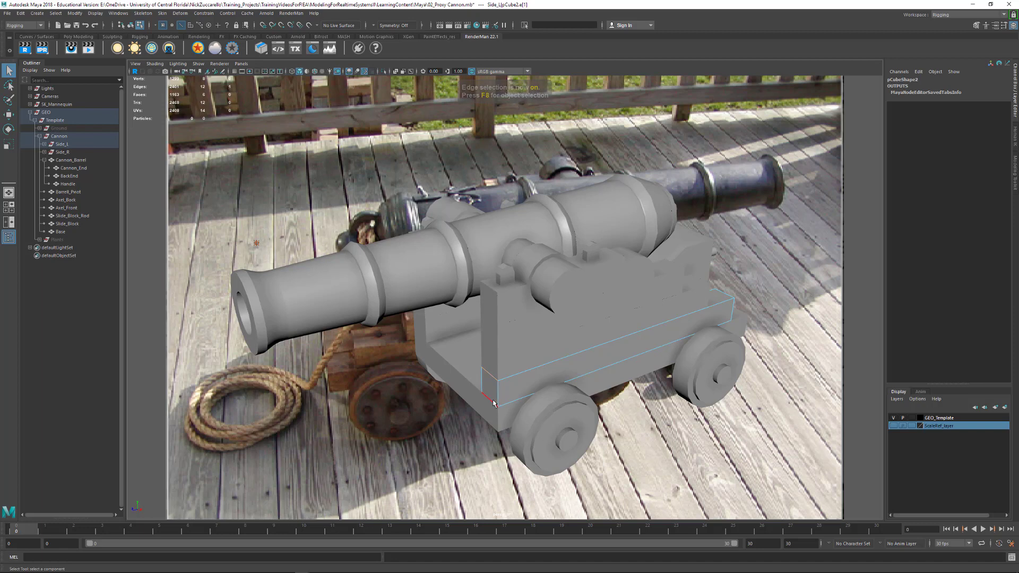
pyautogui.moveTo(492, 335); pyautogui.dragTo(466, 340, button='right')
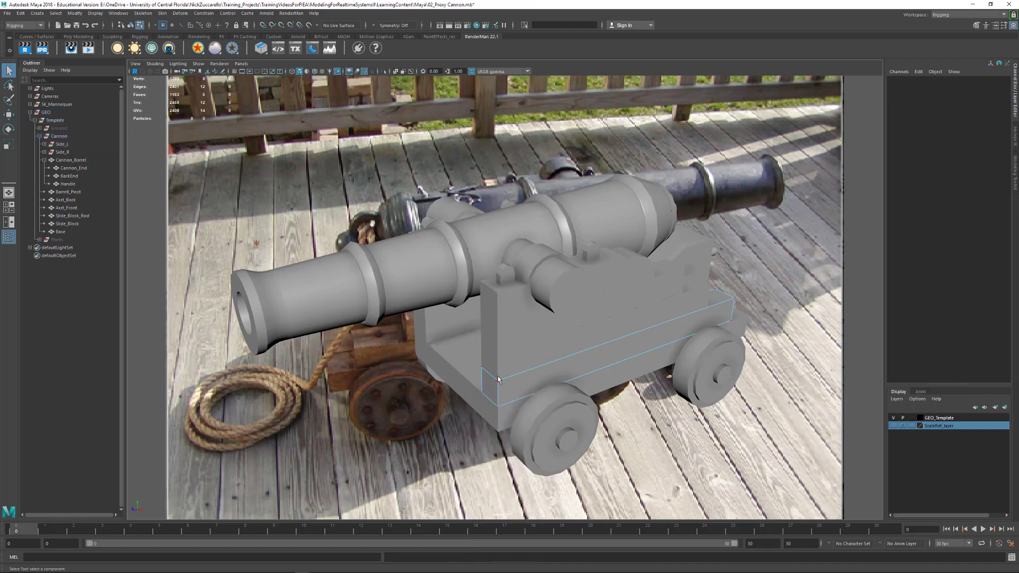
pyautogui.click(507, 320)
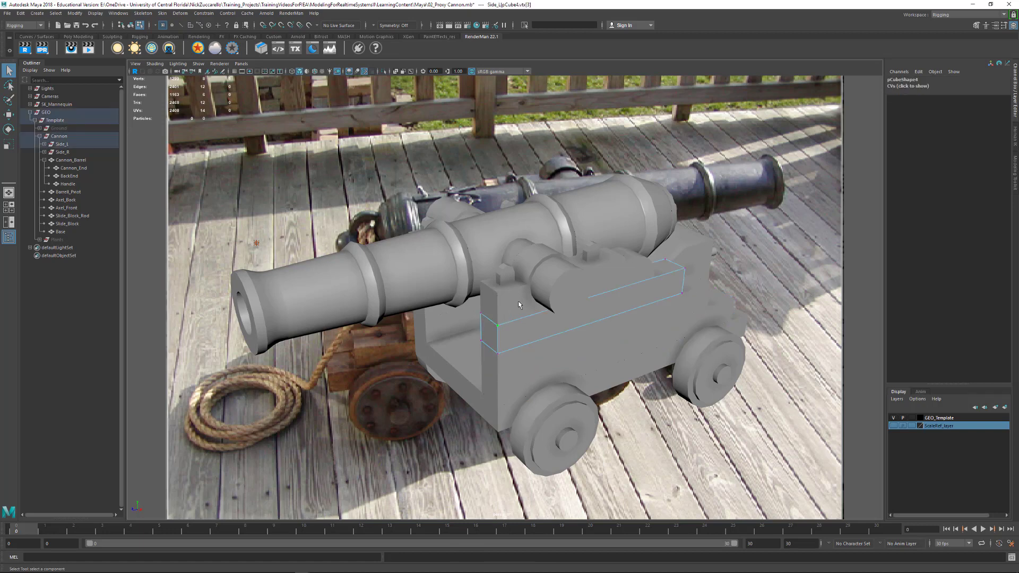
pyautogui.click(653, 366)
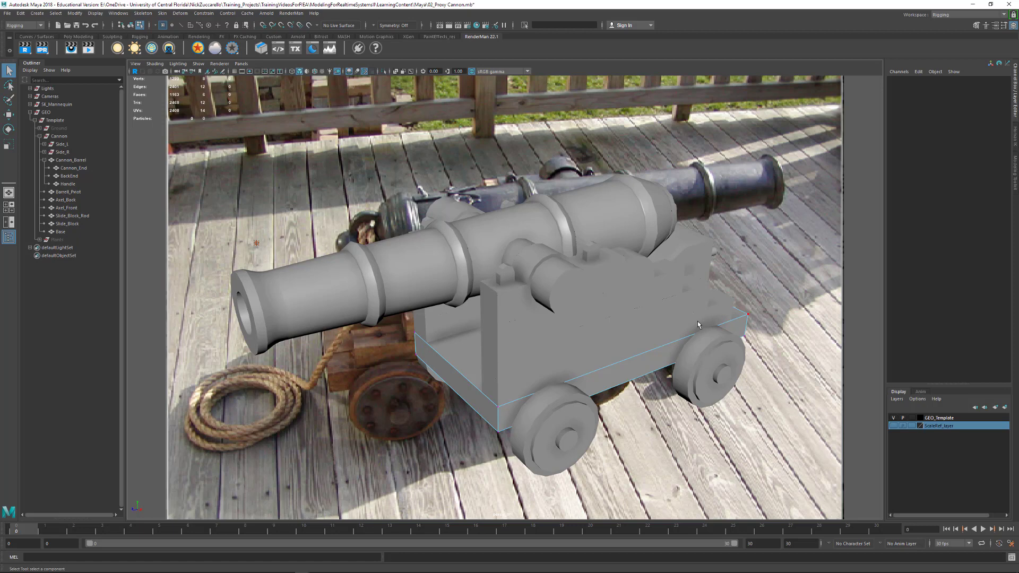
# Toggle the GEO_Template layer's visibility off and on, and set the layer to Template display
pyautogui.click(894, 418)
pyautogui.click(894, 418)
pyautogui.click(912, 418)
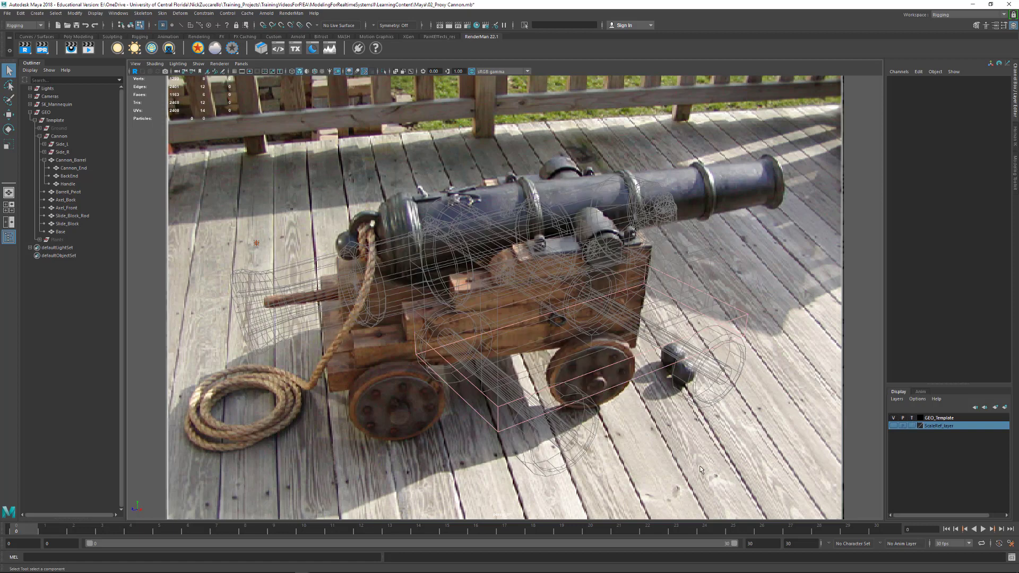
# Return to object selection mode and clear the selection of the Base
pyautogui.press('F8')
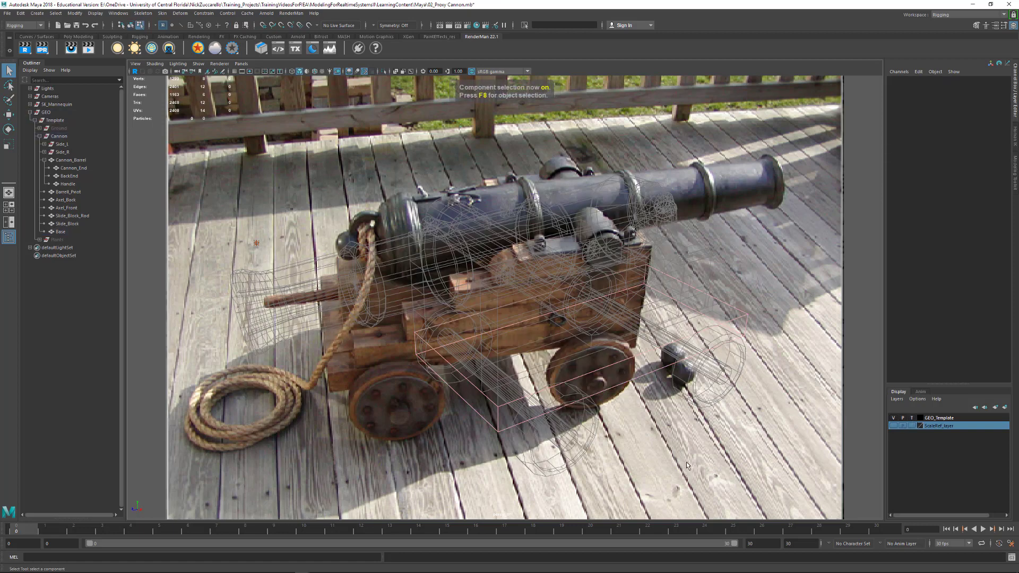
pyautogui.press('F8')
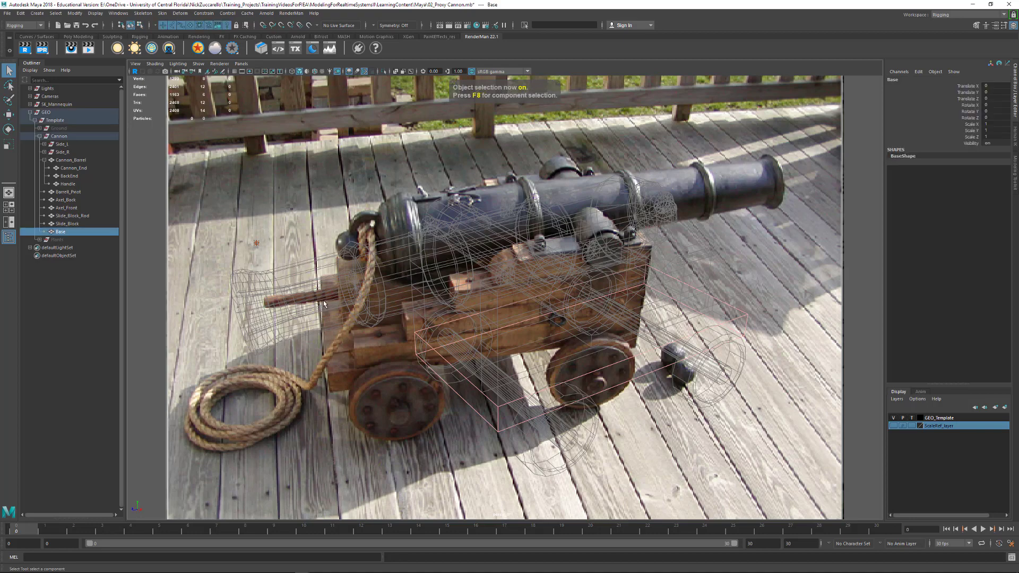
pyautogui.click(69, 287)
# Examine the templated cannon wireframe against the photo, and switch the GEO_Template layer to Reference display
pyautogui.keyDown('alt'); pyautogui.moveTo(446, 462); pyautogui.dragTo(579, 422); pyautogui.keyUp('alt')
pyautogui.keyDown('alt'); pyautogui.moveTo(579, 421); pyautogui.dragTo(580, 458, button='middle'); pyautogui.keyUp('alt')
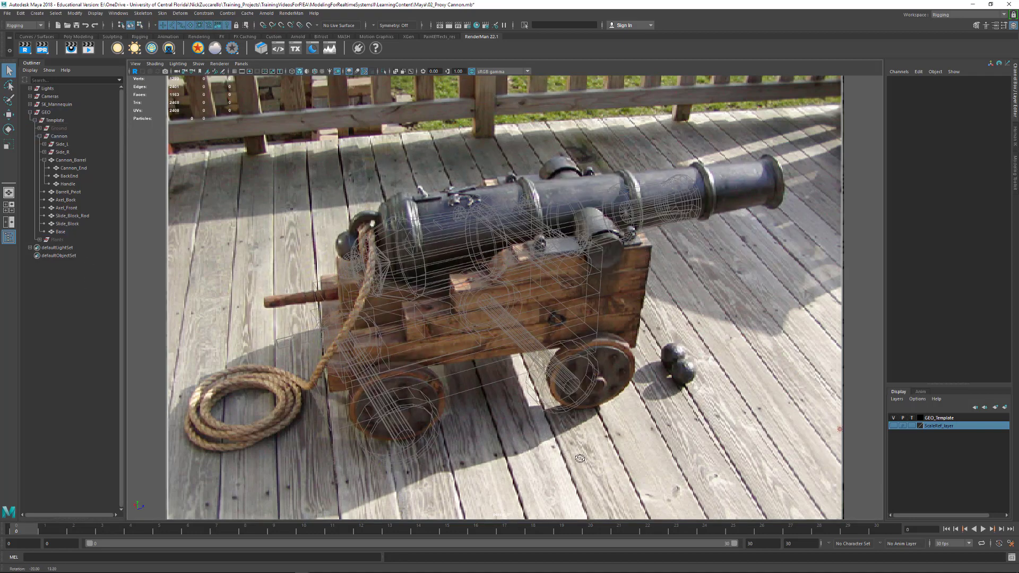
pyautogui.keyDown('alt'); pyautogui.moveTo(580, 459); pyautogui.dragTo(624, 436); pyautogui.keyUp('alt')
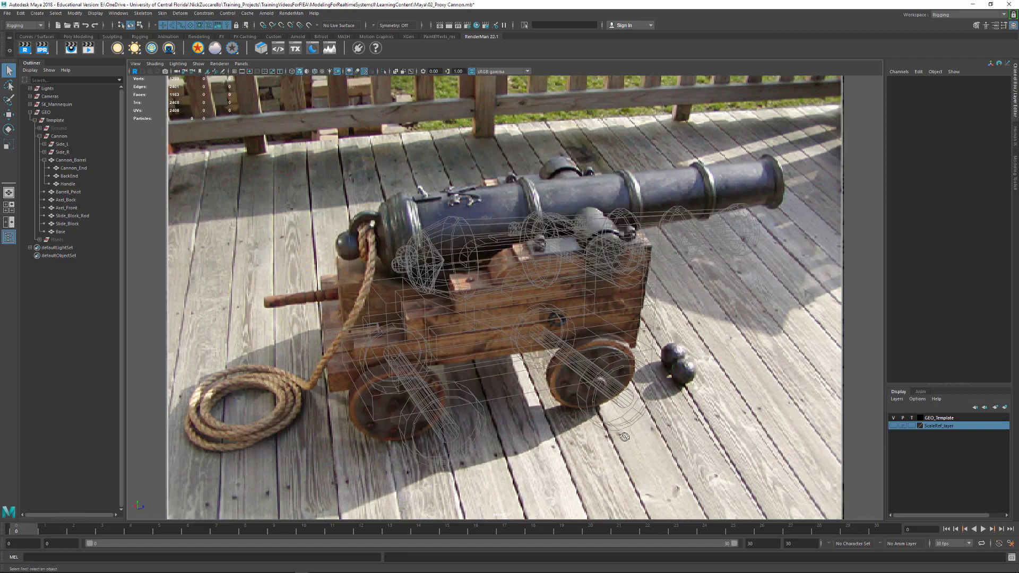
pyautogui.click(911, 418)
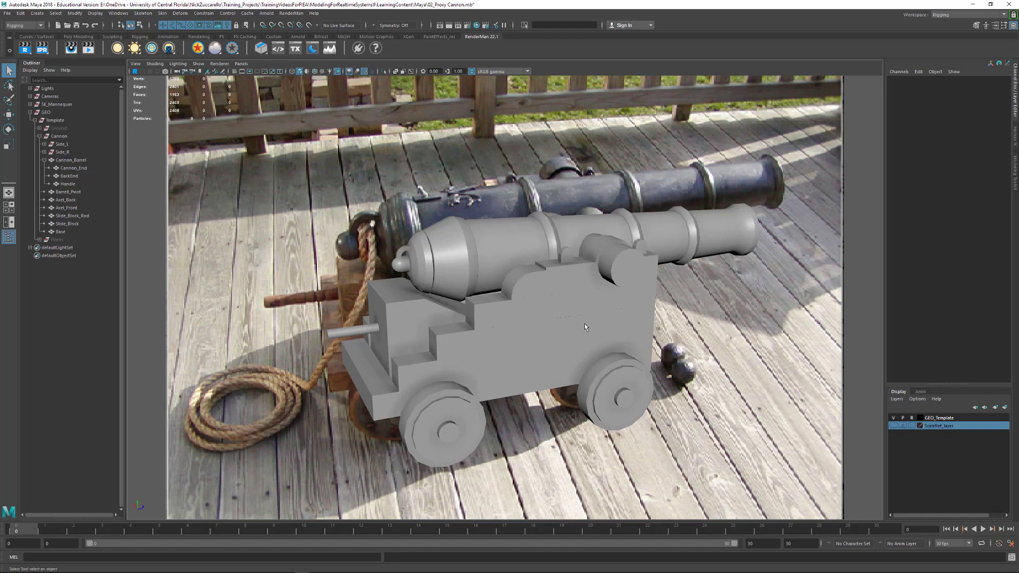
# Select the photo image plane through the referenced cannon's side, and examine the shaded model from a slightly different angle
pyautogui.click(594, 332)
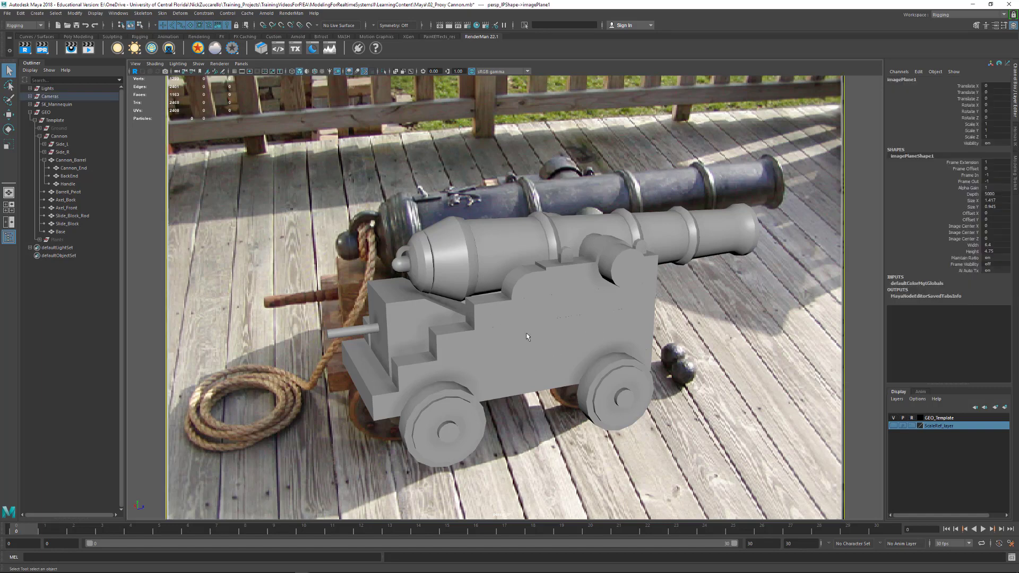
pyautogui.moveTo(572, 339)
pyautogui.keyDown('alt'); pyautogui.mouseDown()
pyautogui.moveTo(562, 369)
pyautogui.moveTo(560, 342)
pyautogui.mouseUp(); pyautogui.keyUp('alt')
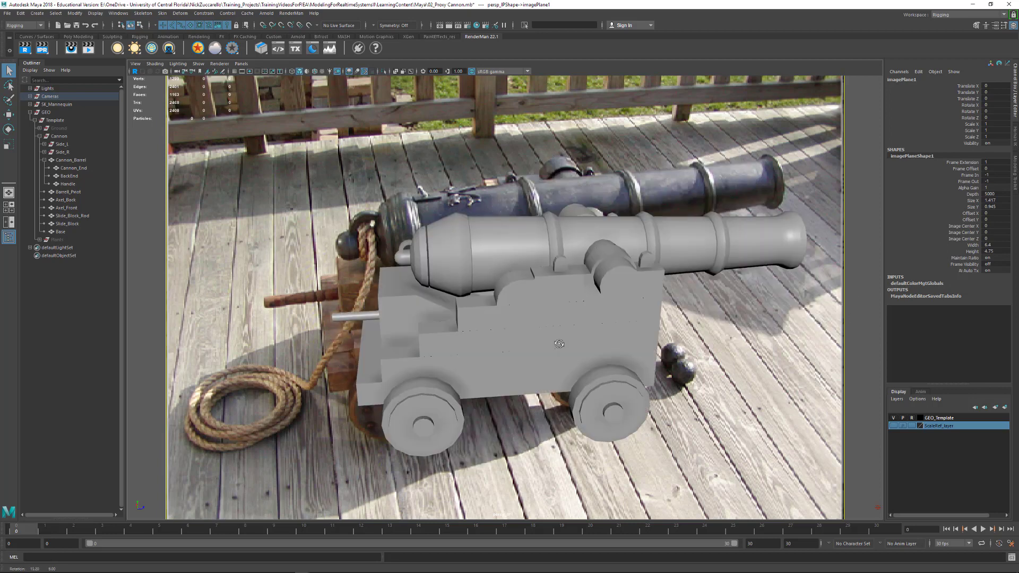
pyautogui.keyDown('alt'); pyautogui.moveTo(556, 330); pyautogui.dragTo(555, 320, button='middle'); pyautogui.keyUp('alt')
pyautogui.moveTo(554, 321)
pyautogui.keyDown('alt'); pyautogui.mouseDown()
pyautogui.moveTo(549, 354)
pyautogui.moveTo(565, 315)
pyautogui.mouseUp(); pyautogui.keyUp('alt')
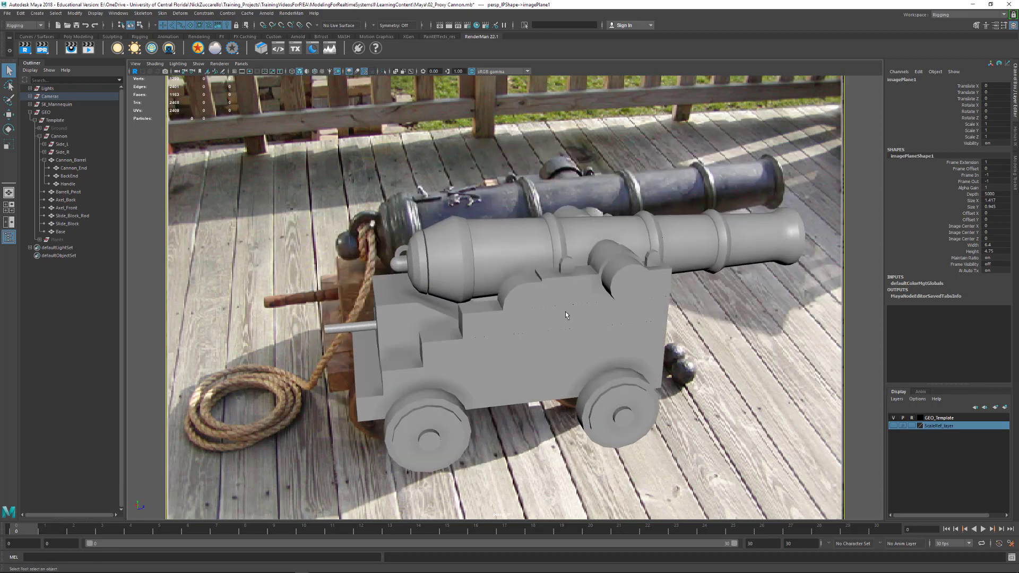
# Switch the GEO_Template layer from Reference to Template display, and restore the photo-matched camera view at frame 0
pyautogui.click(912, 418)
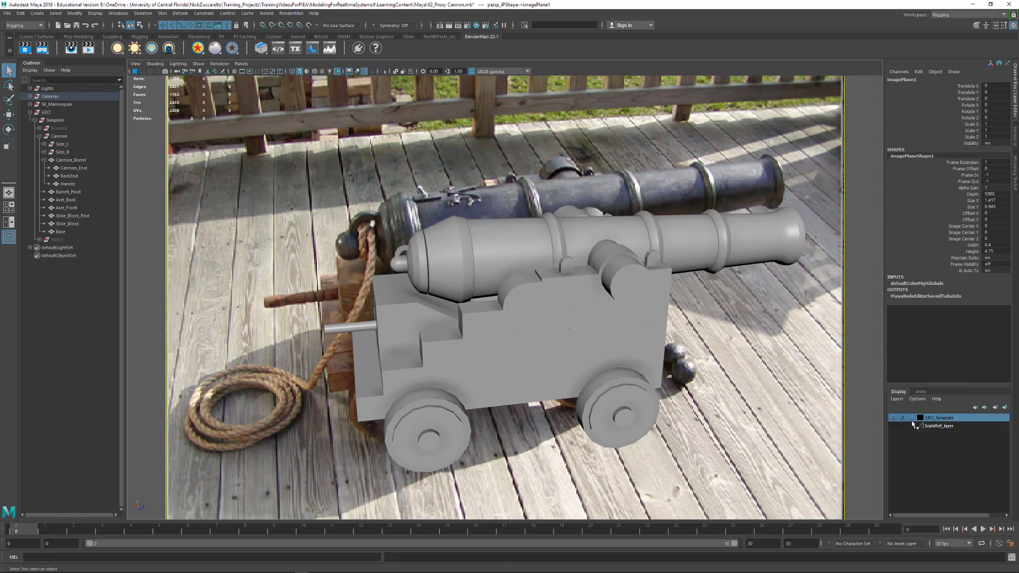
pyautogui.click(911, 418)
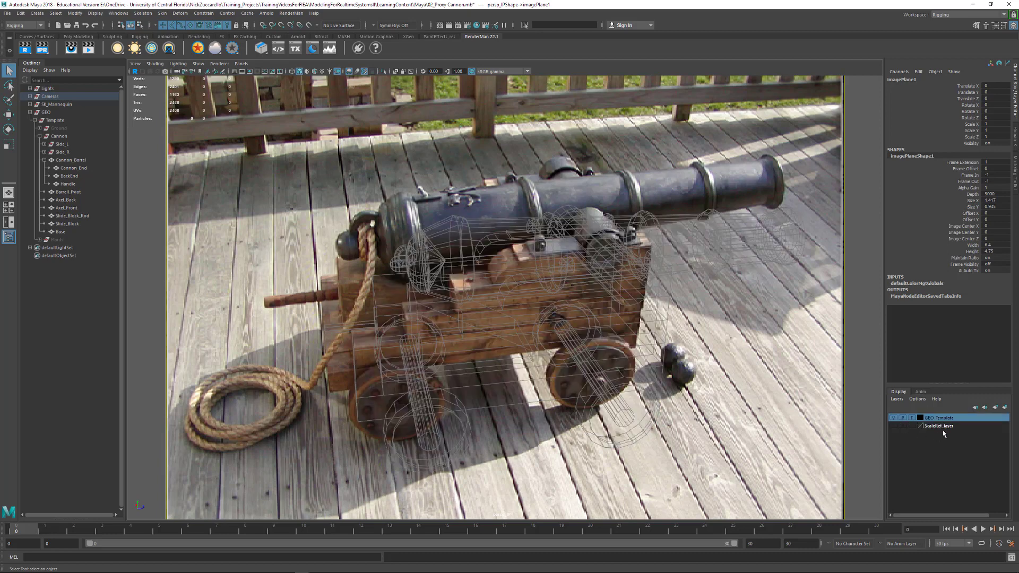
pyautogui.keyDown('alt'); pyautogui.moveTo(551, 427); pyautogui.dragTo(563, 435); pyautogui.keyUp('alt')
pyautogui.moveTo(47, 535); pyautogui.dragTo(6, 498)
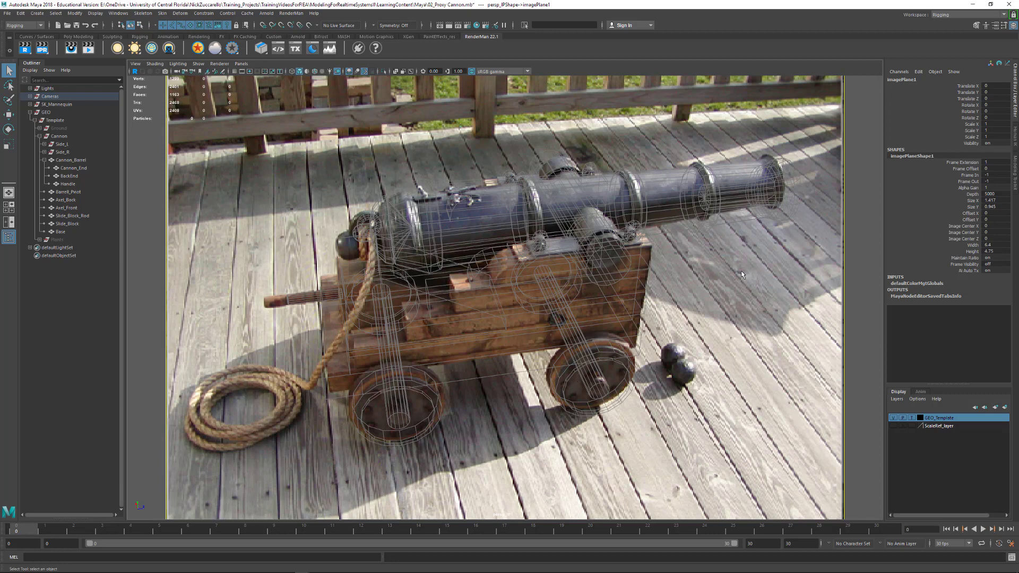
# Open the image plane's attributes and inspect the file path in its Image Name
pyautogui.hotkey('ctrl', 'a')
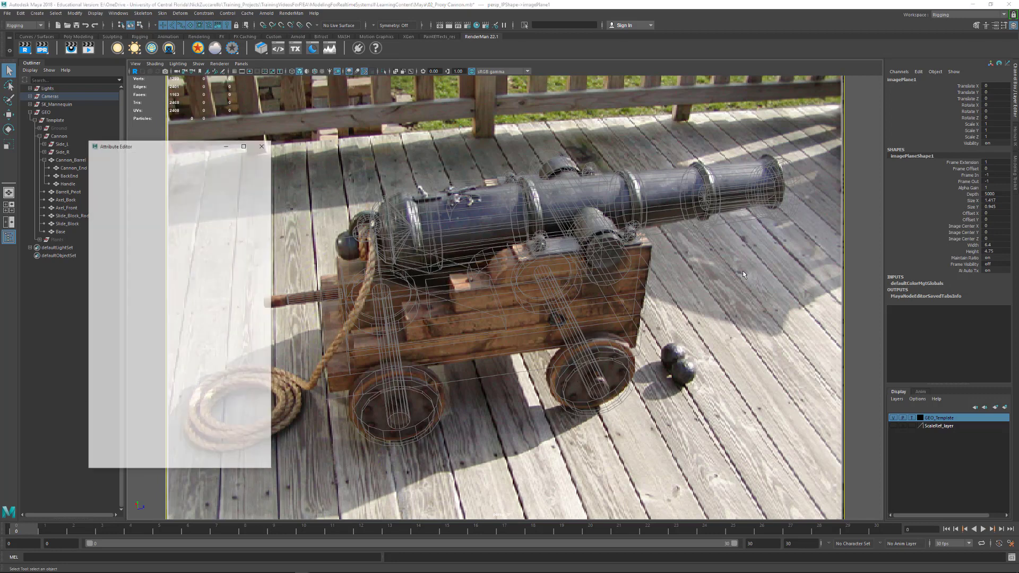
pyautogui.moveTo(170, 149); pyautogui.dragTo(728, 163)
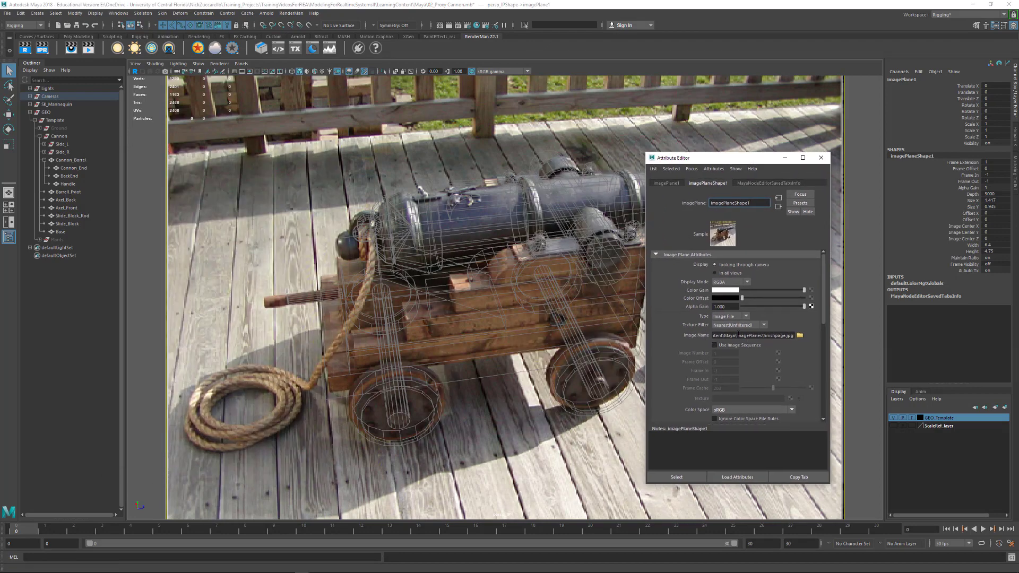
pyautogui.moveTo(737, 334); pyautogui.dragTo(691, 332)
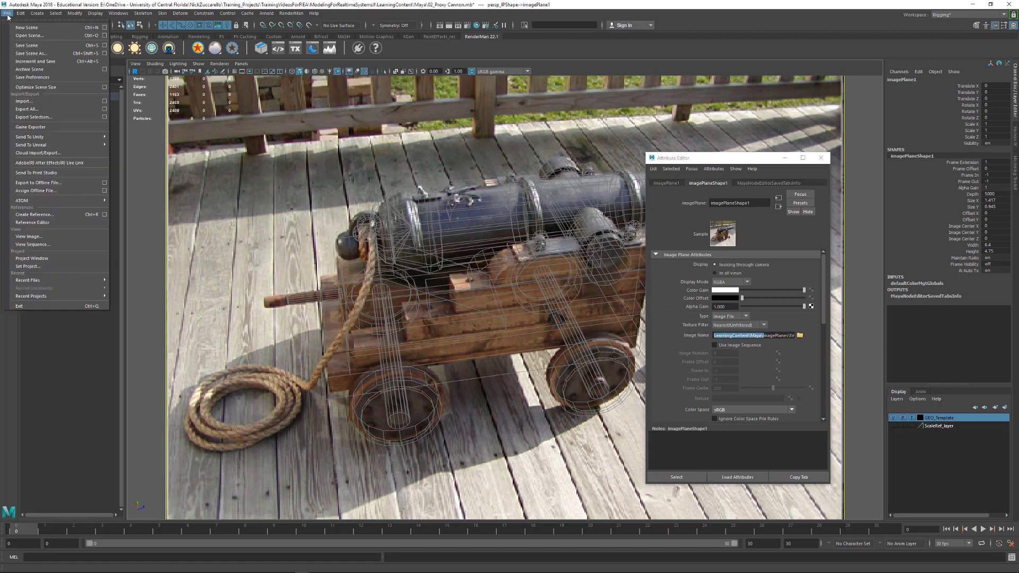
# Set the Maya project to the ModelingForRealtimeSystemsII folder
pyautogui.click(46, 266)
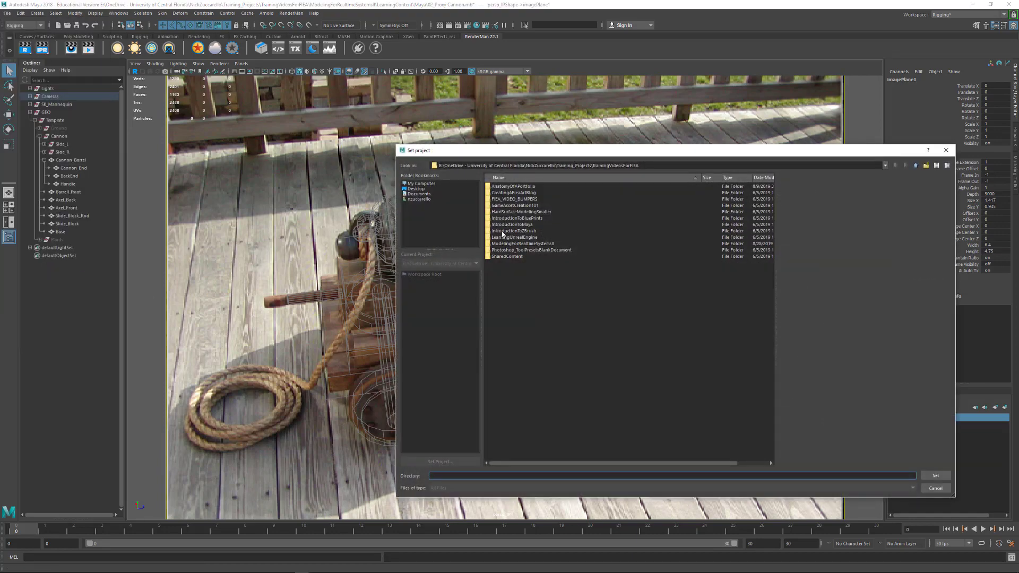
pyautogui.moveTo(586, 153); pyautogui.dragTo(397, 158)
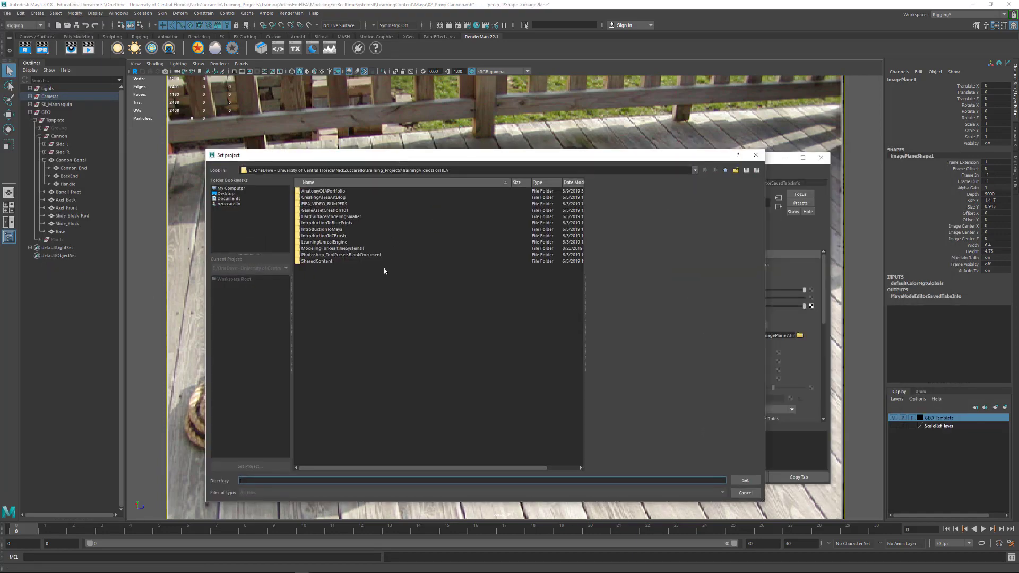
pyautogui.click(351, 248)
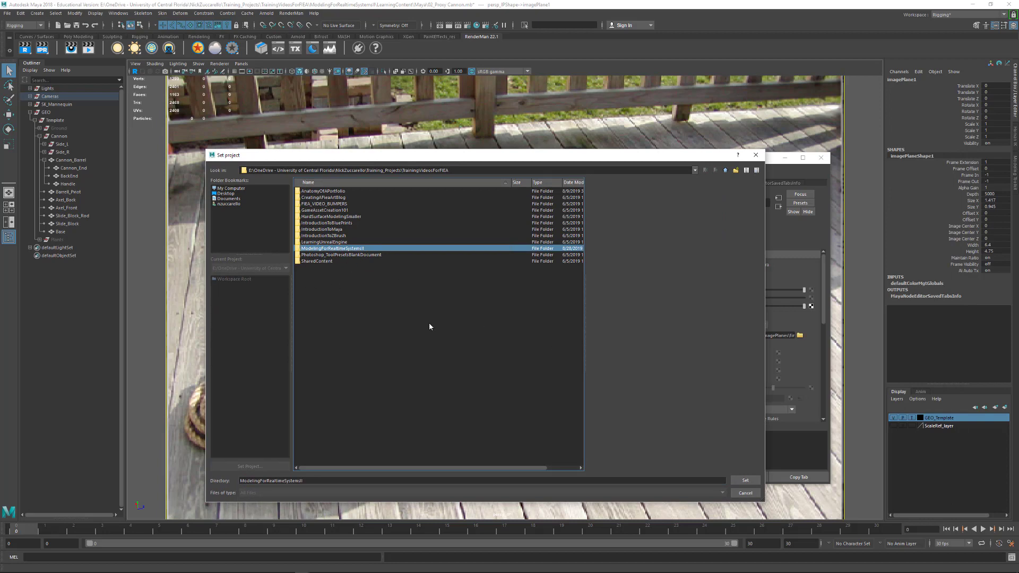
pyautogui.click(745, 480)
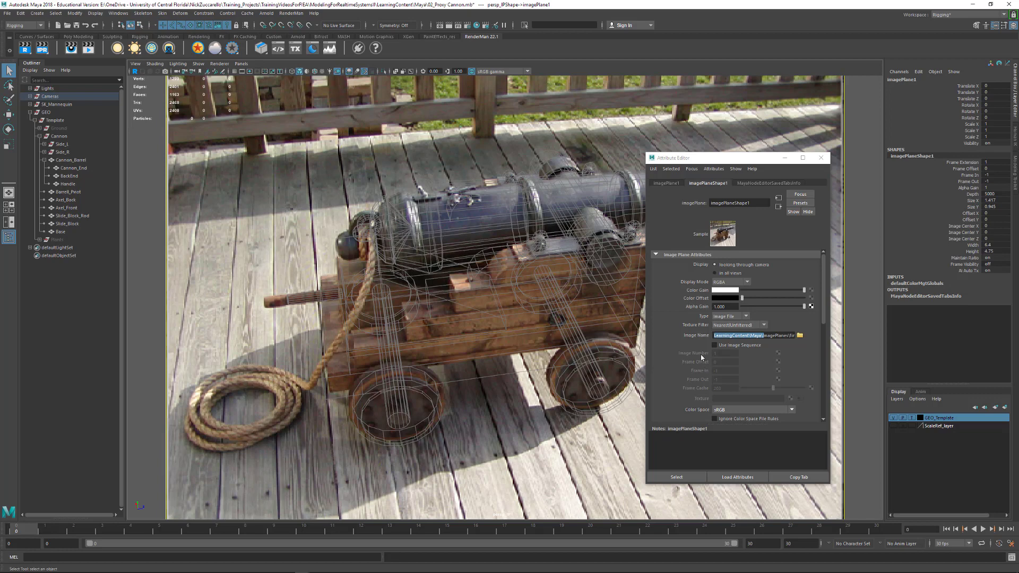
# Browse for the image plane's photo in LearningContent/Maya/imagePlanes, cancel without loading a file, and close the image plane's attributes
pyautogui.click(799, 336)
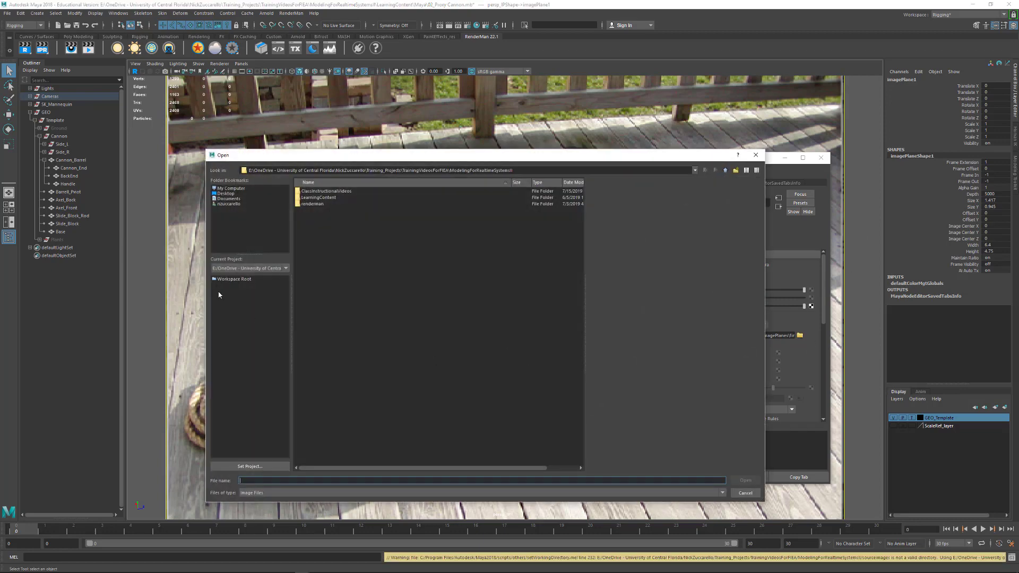
pyautogui.click(234, 280)
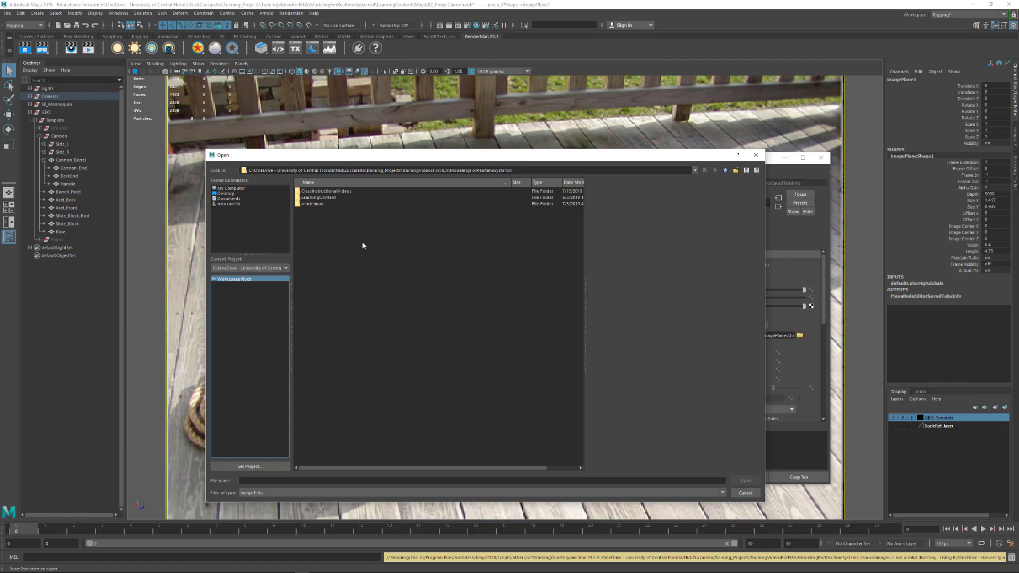
pyautogui.doubleClick(325, 198)
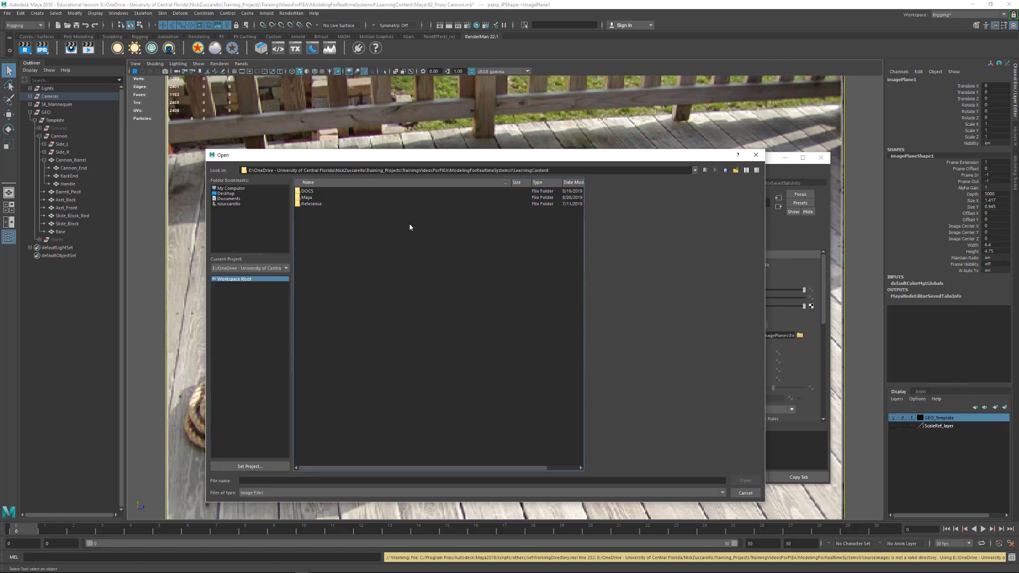
pyautogui.doubleClick(306, 198)
pyautogui.doubleClick(314, 191)
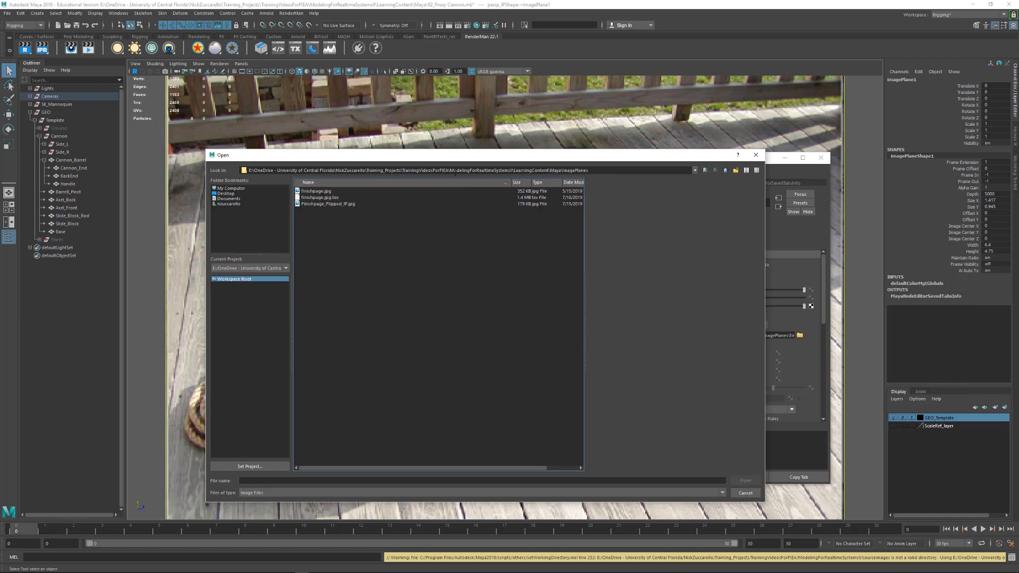
pyautogui.moveTo(456, 157); pyautogui.dragTo(305, 159)
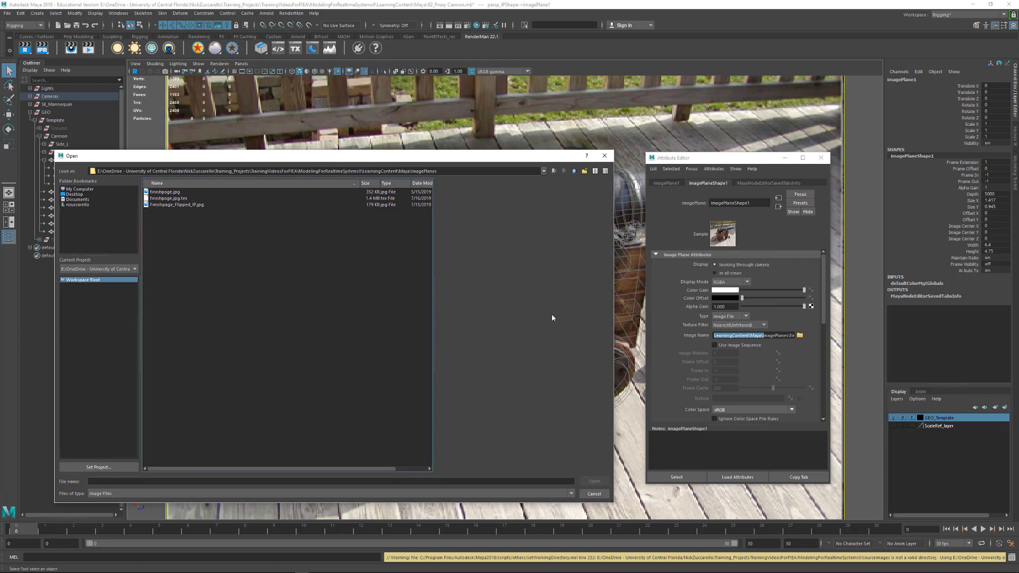
pyautogui.click(594, 493)
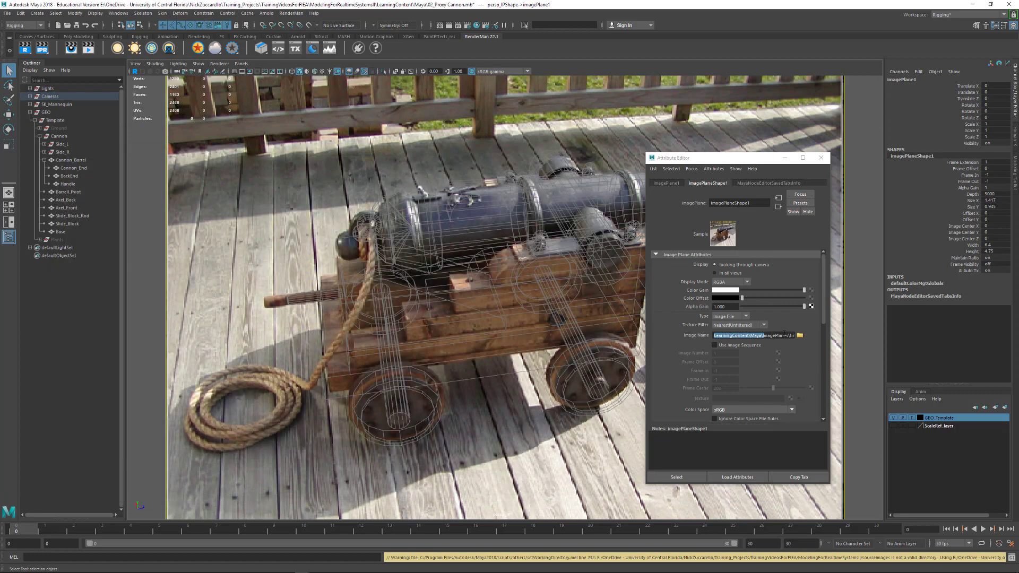
pyautogui.moveTo(785, 335); pyautogui.dragTo(830, 336)
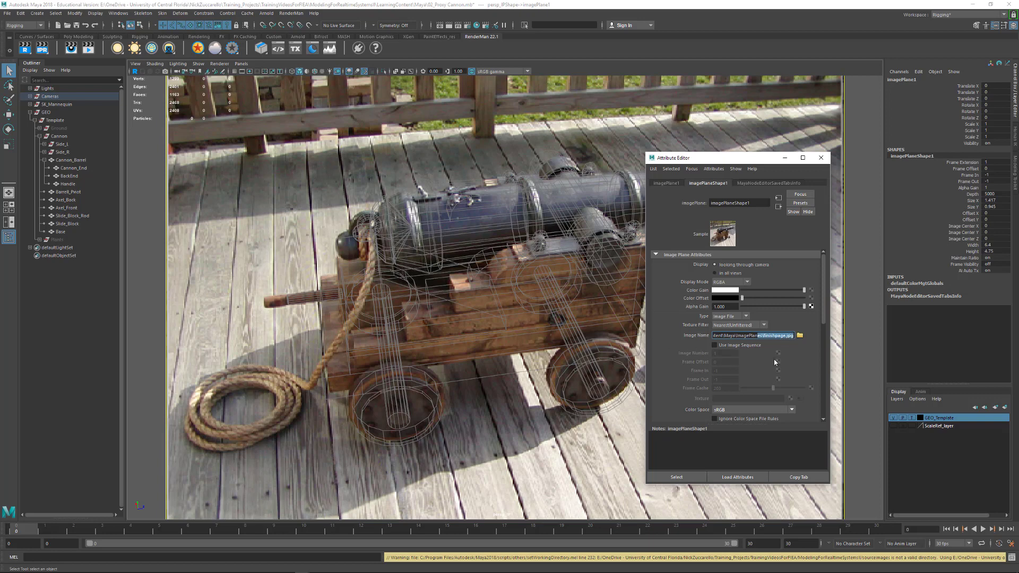
pyautogui.click(821, 158)
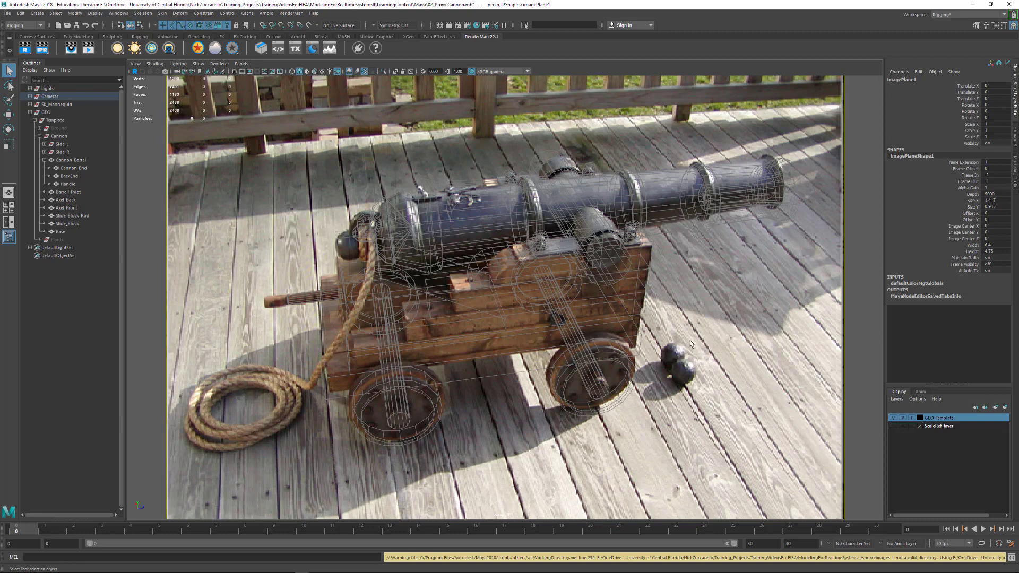
# Examine the templated cannon wireframe from several angles, and return to the photo-matched camera view at frame 0
pyautogui.keyDown('alt'); pyautogui.moveTo(701, 301); pyautogui.dragTo(461, 363); pyautogui.keyUp('alt')
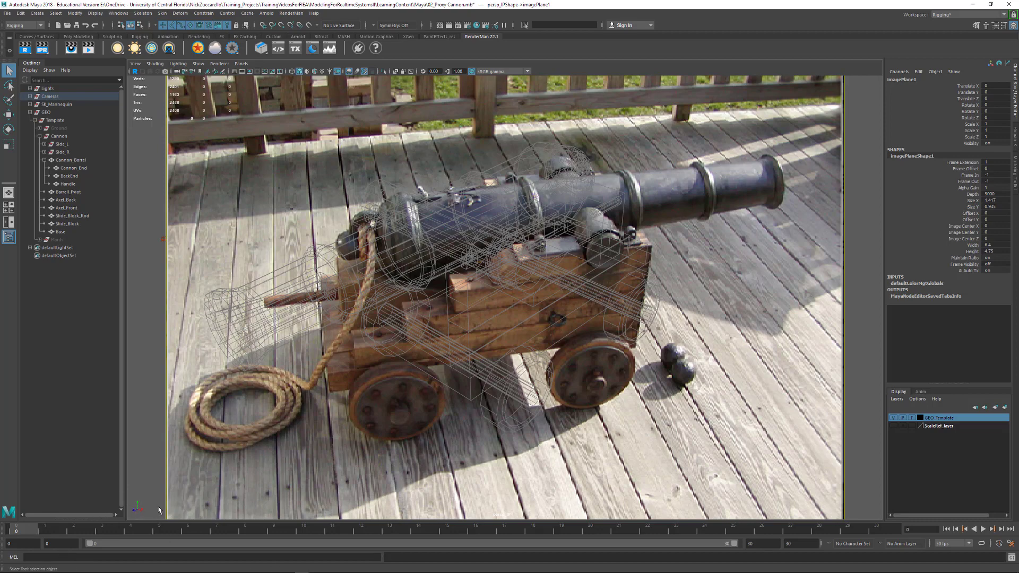
pyautogui.keyDown('alt'); pyautogui.moveTo(464, 405); pyautogui.dragTo(452, 373); pyautogui.keyUp('alt')
pyautogui.keyDown('alt'); pyautogui.moveTo(452, 373); pyautogui.dragTo(523, 389, button='middle'); pyautogui.keyUp('alt')
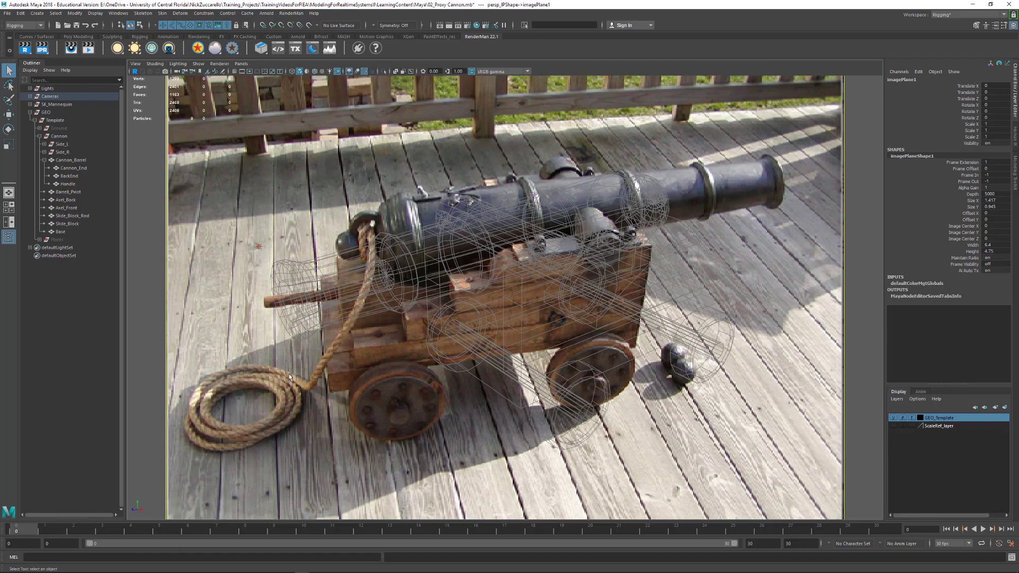
pyautogui.keyDown('alt'); pyautogui.moveTo(289, 376); pyautogui.dragTo(403, 376); pyautogui.keyUp('alt')
pyautogui.keyDown('alt'); pyautogui.moveTo(403, 376); pyautogui.dragTo(496, 372, button='right'); pyautogui.keyUp('alt')
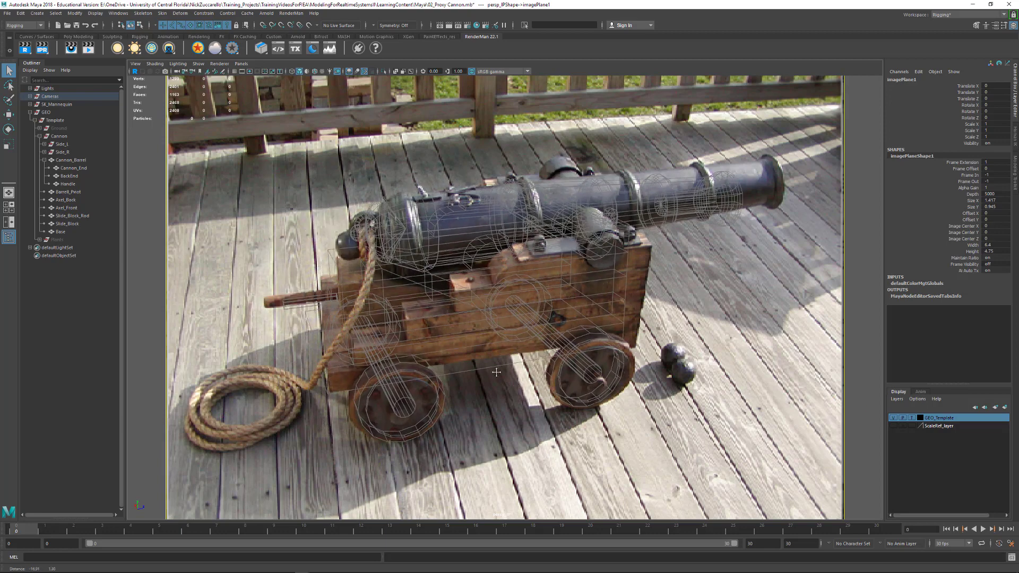
pyautogui.keyDown('alt'); pyautogui.moveTo(496, 372); pyautogui.dragTo(491, 378); pyautogui.keyUp('alt')
pyautogui.keyDown('alt'); pyautogui.moveTo(490, 379); pyautogui.dragTo(506, 393, button='right'); pyautogui.keyUp('alt')
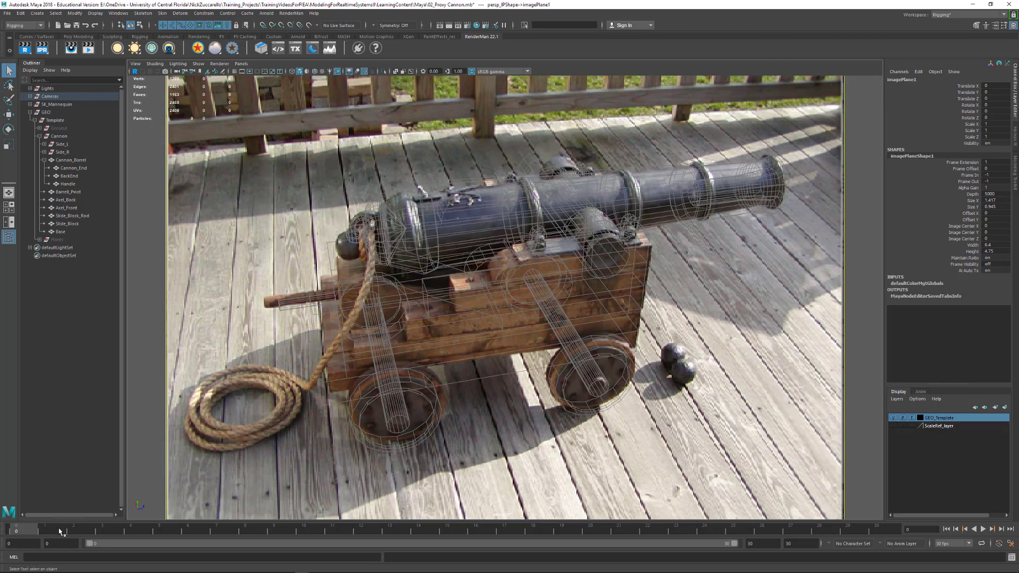
pyautogui.moveTo(62, 531); pyautogui.dragTo(5, 531)
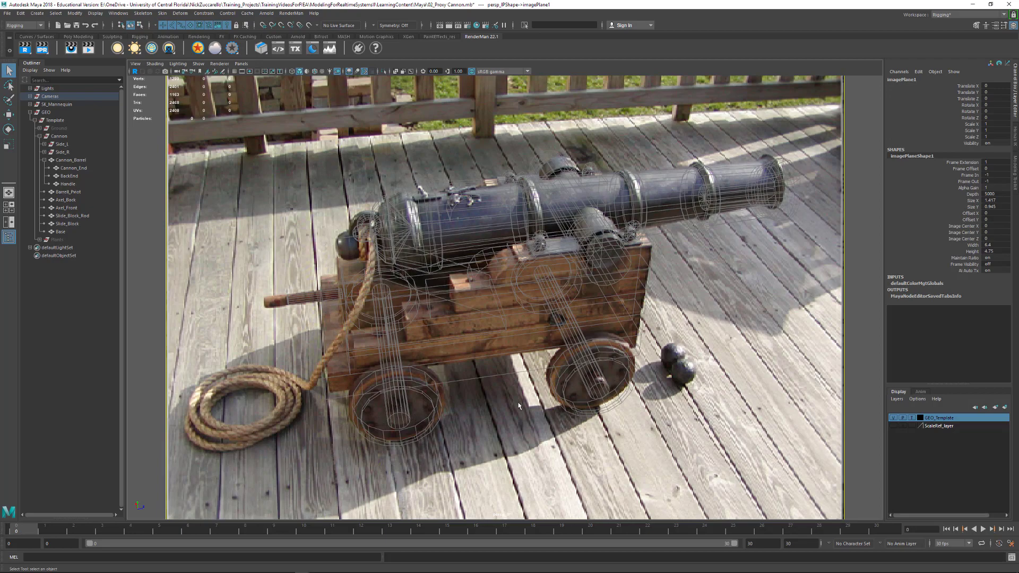
# Collapse the Cannon group in the Outliner, leaving the Template group expanded
pyautogui.keyDown('alt'); pyautogui.moveTo(525, 451); pyautogui.dragTo(502, 412); pyautogui.keyUp('alt')
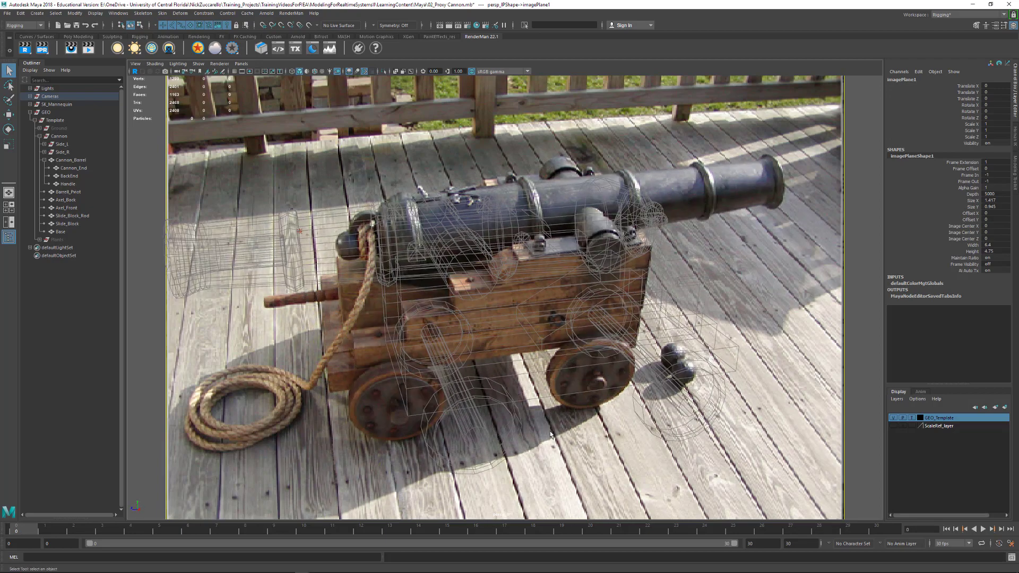
pyautogui.click(35, 121)
pyautogui.click(35, 121)
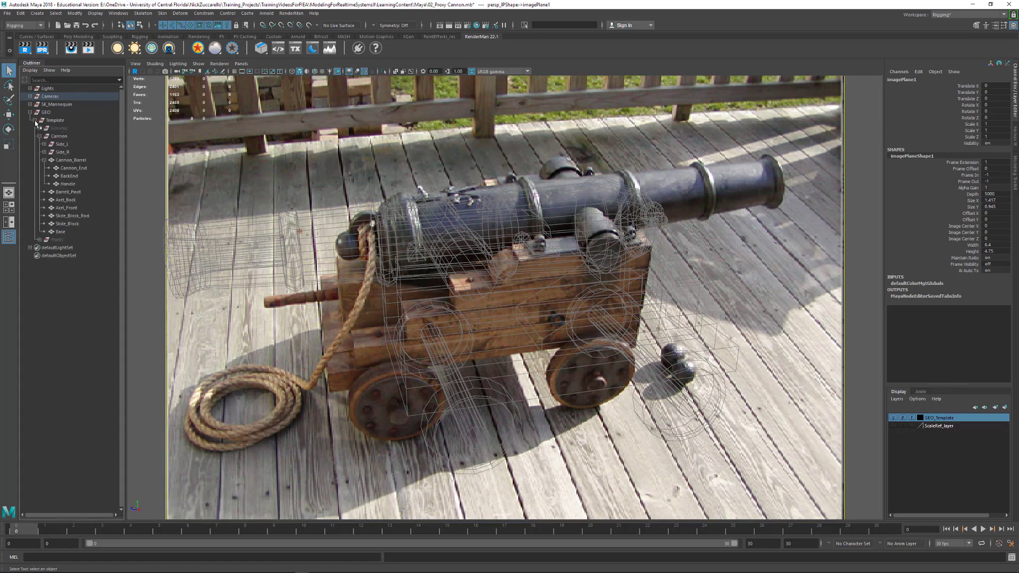
pyautogui.click(39, 136)
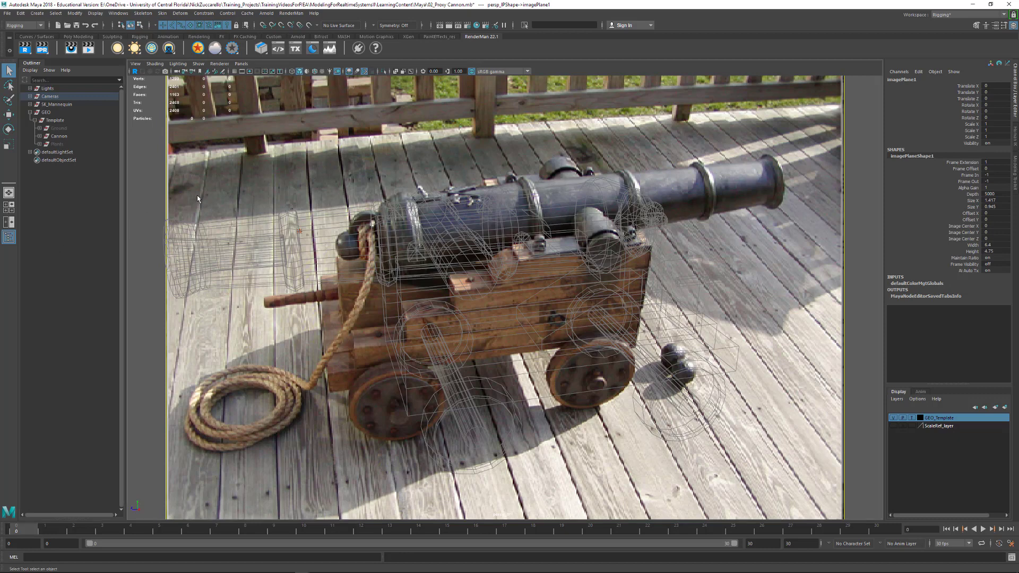
# Try to create a new group with the Group command while the image plane is selected
pyautogui.hotkey('ctrl', 'g')
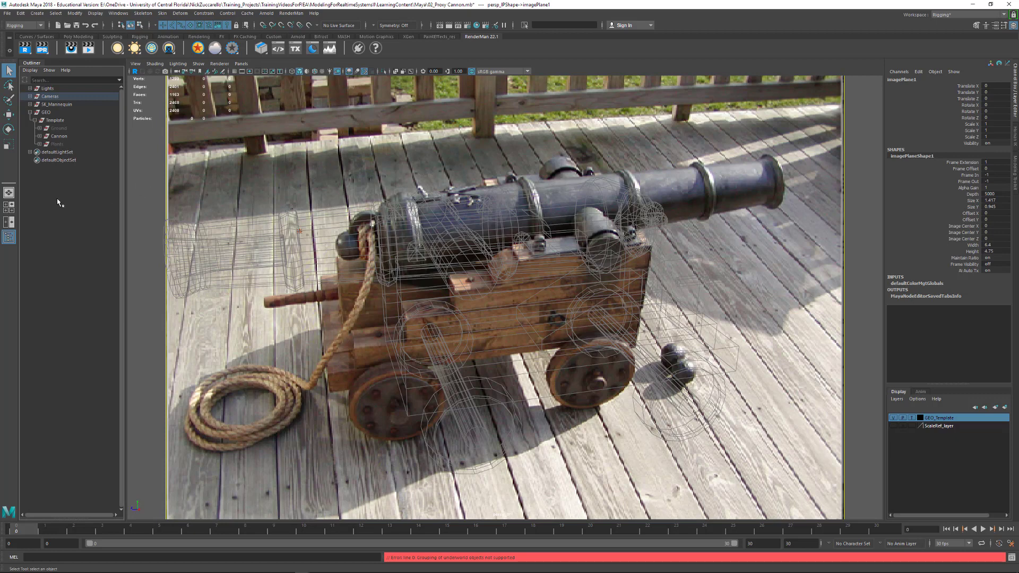
pyautogui.click(21, 13)
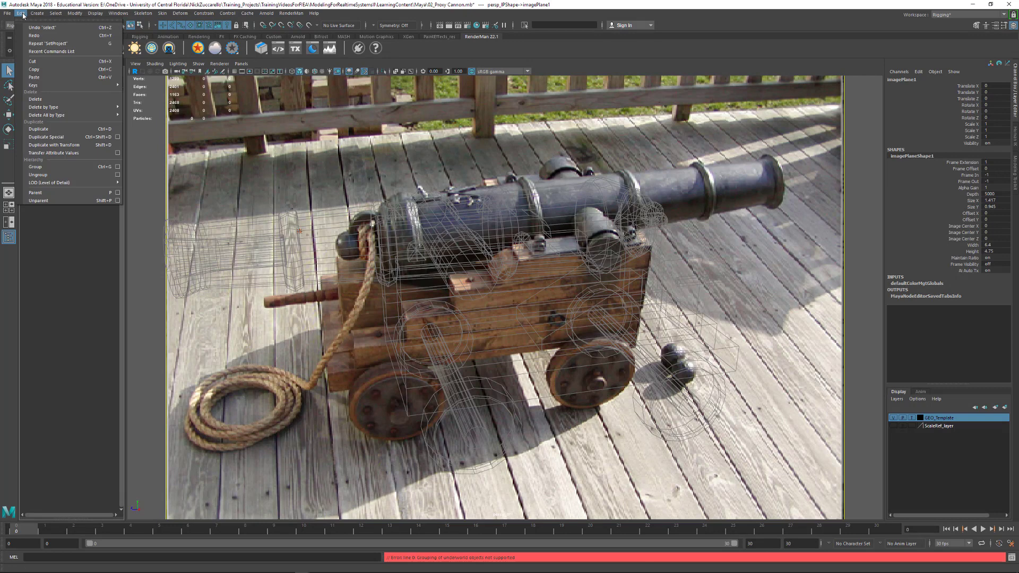
pyautogui.click(60, 166)
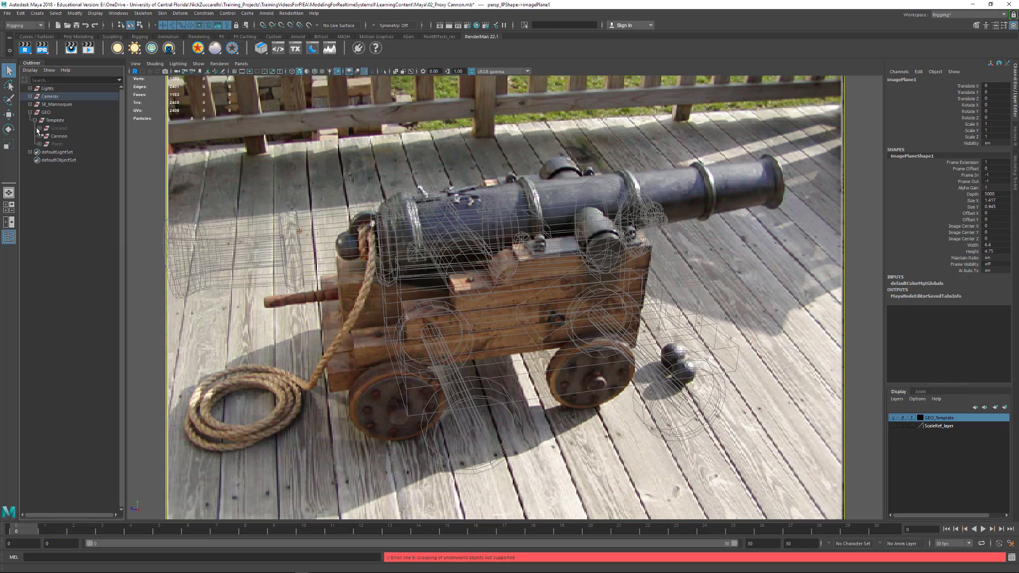
# Create a polygon cube in the scene with nothing else selected
pyautogui.click(57, 121)
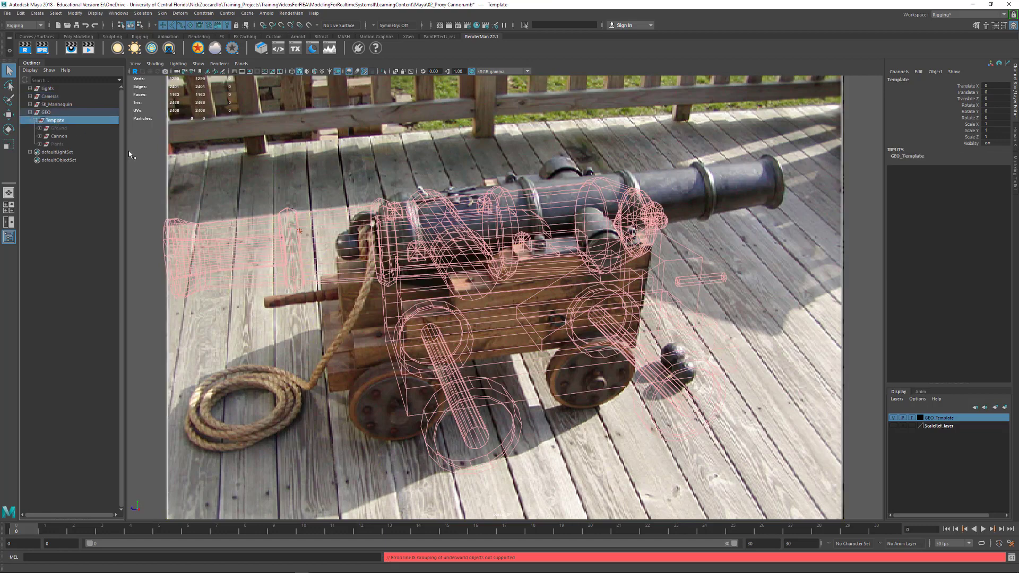
pyautogui.click(96, 275)
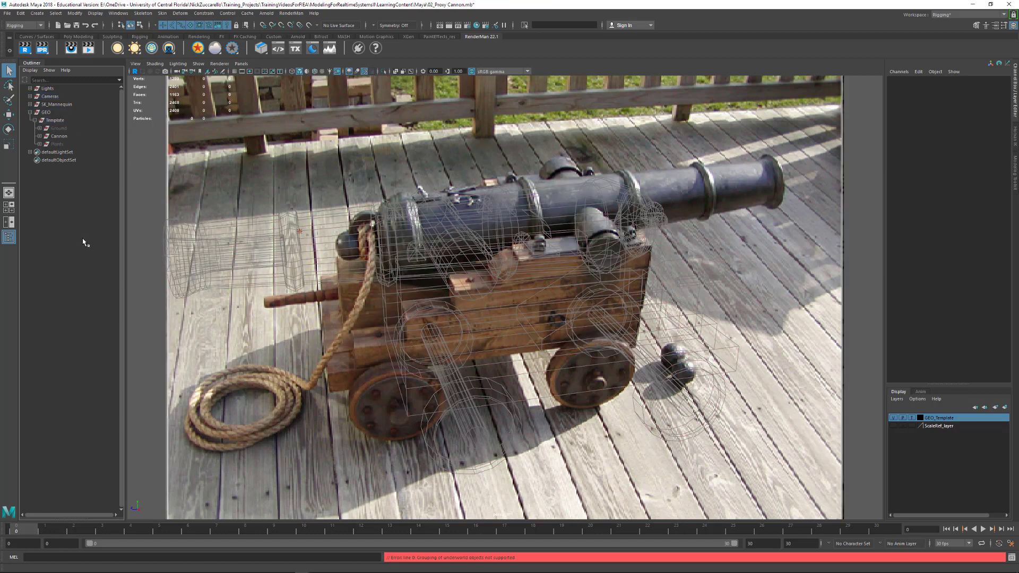
pyautogui.click(38, 14)
pyautogui.moveTo(85, 42)
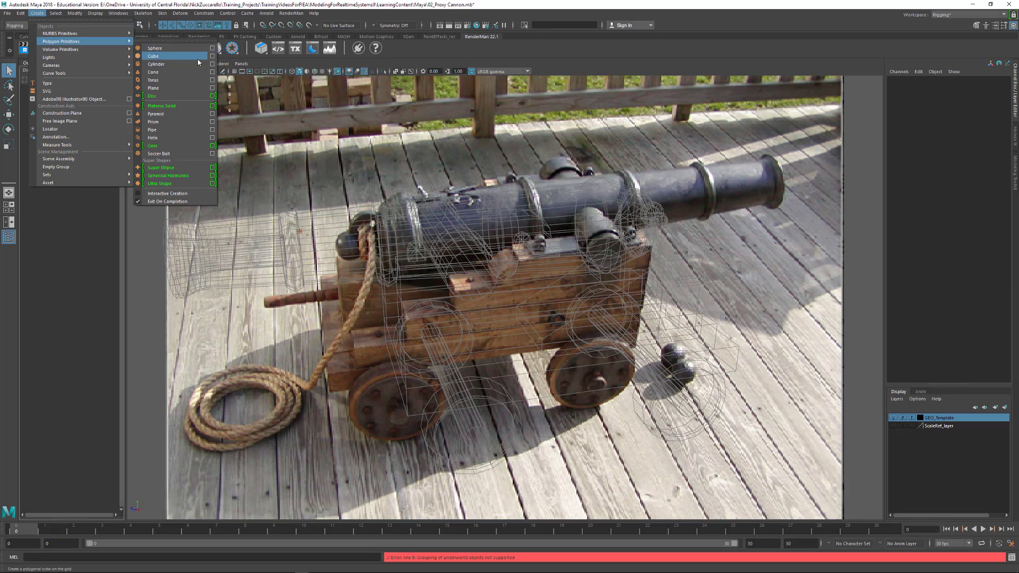
pyautogui.click(154, 55)
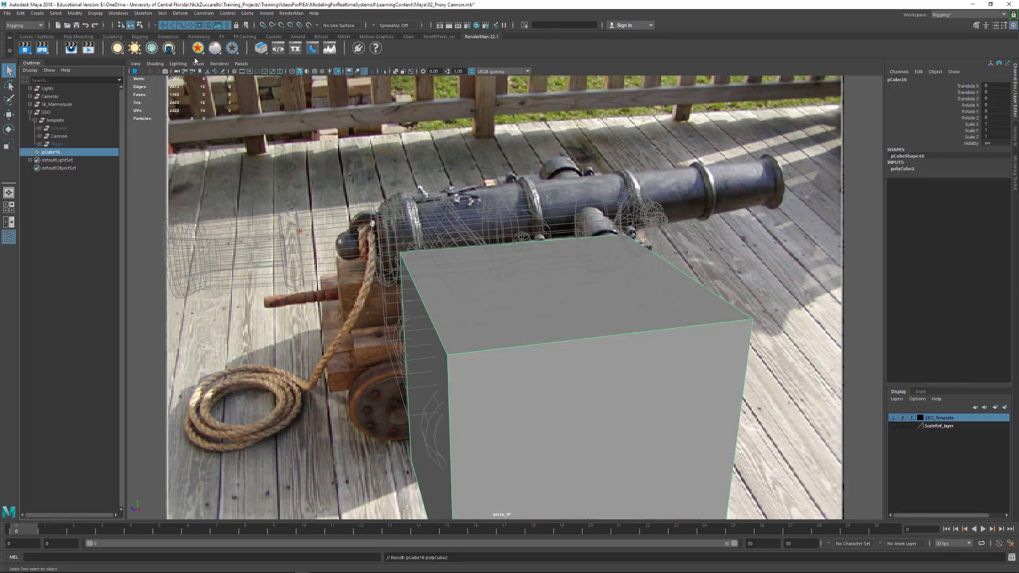
pyautogui.click(252, 303)
# Group the new cube and rename the group Cannon_New
pyautogui.click(62, 152)
pyautogui.click(21, 13)
pyautogui.click(48, 167)
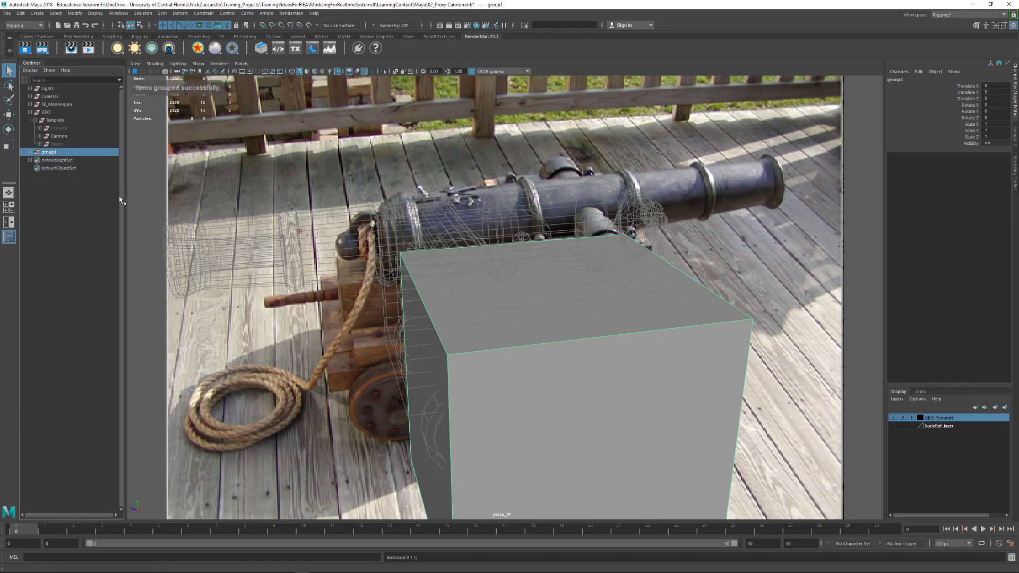
pyautogui.click(26, 153)
pyautogui.doubleClick(51, 152)
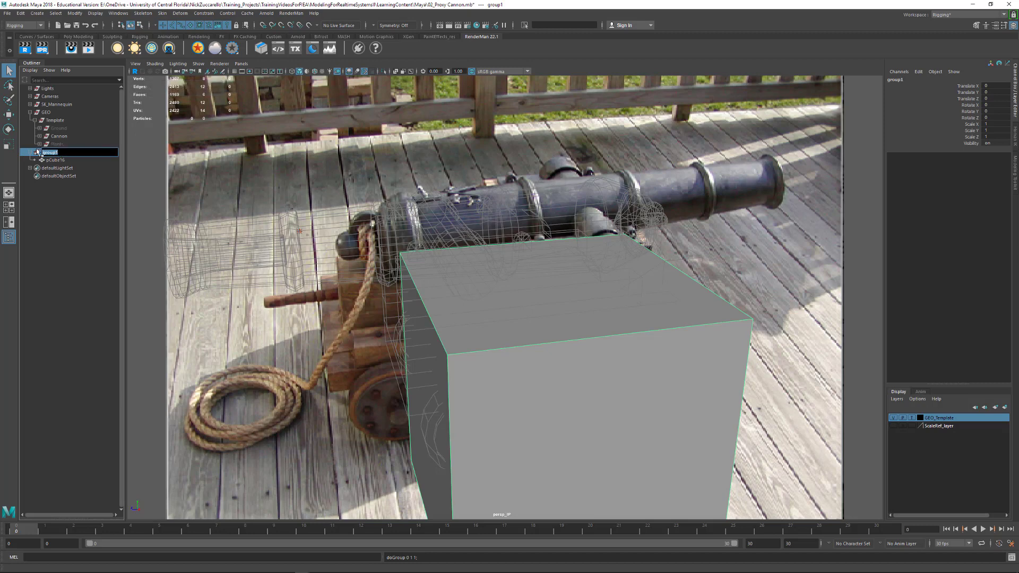
pyautogui.write('Cannon_New')
pyautogui.press('Return')
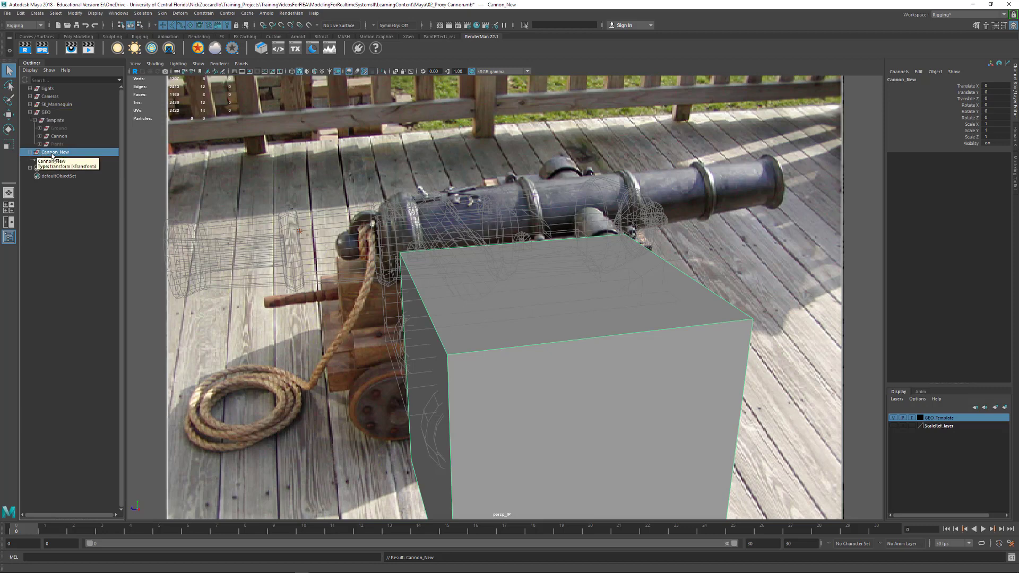
# Parent the Cannon_New group under GEO, expand it, and select the cube inside
pyautogui.moveTo(53, 156); pyautogui.dragTo(60, 116)
pyautogui.click(62, 200)
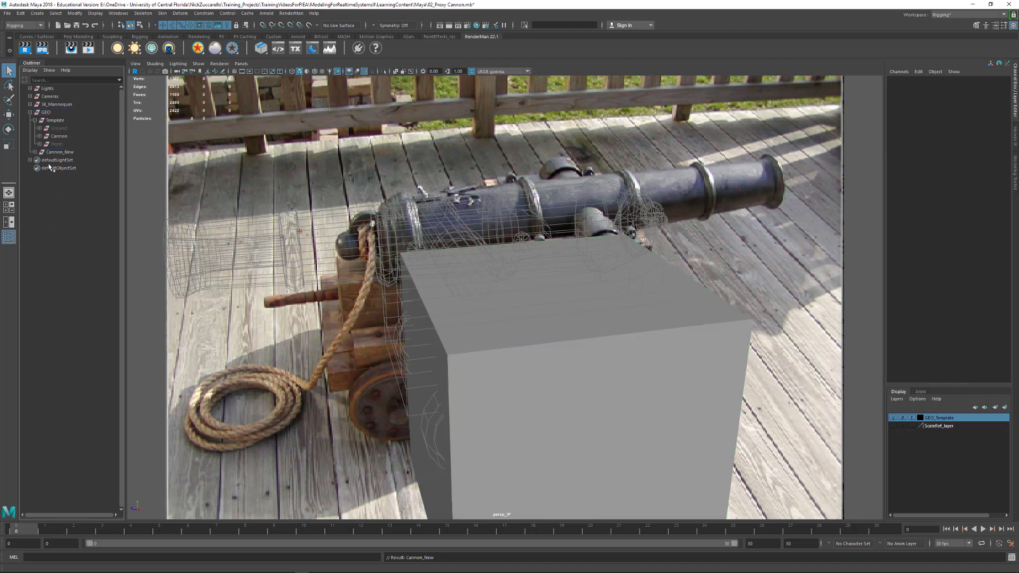
pyautogui.click(35, 152)
pyautogui.click(557, 372)
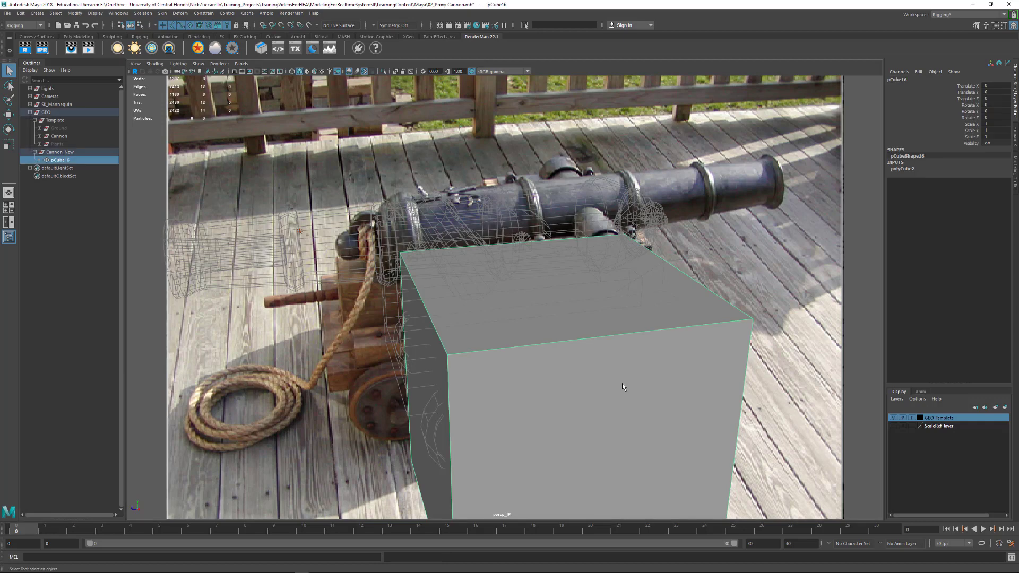
# Flatten the cube to a Scale Y of about 0.13 and raise it to a Translate Y of about 10.4
pyautogui.press('f')
pyautogui.moveTo(535, 405)
pyautogui.keyDown('alt'); pyautogui.mouseDown()
pyautogui.moveTo(553, 397)
pyautogui.moveTo(549, 419)
pyautogui.mouseUp(); pyautogui.keyUp('alt')
pyautogui.rightClick(566, 409)
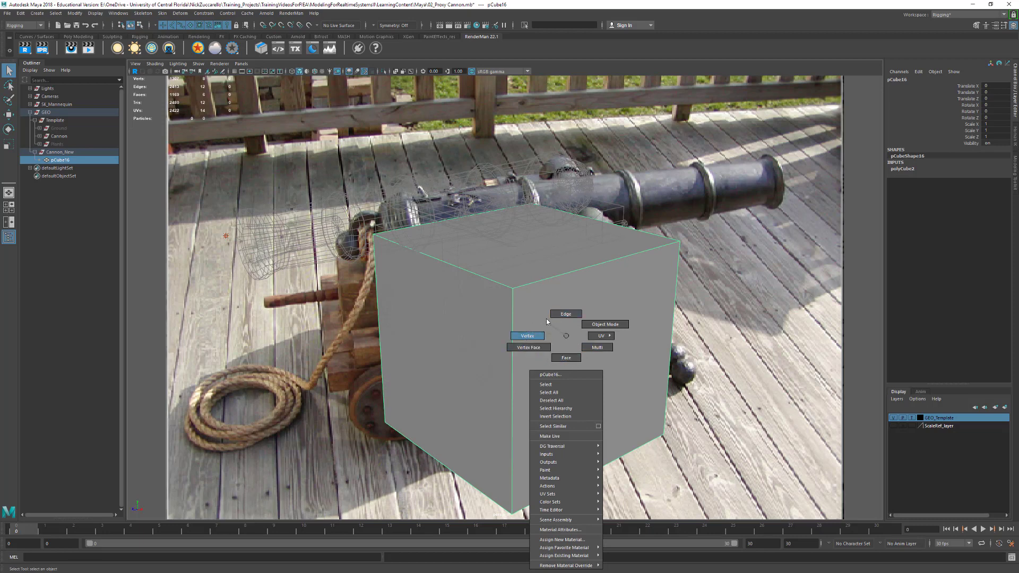
pyautogui.click(592, 325)
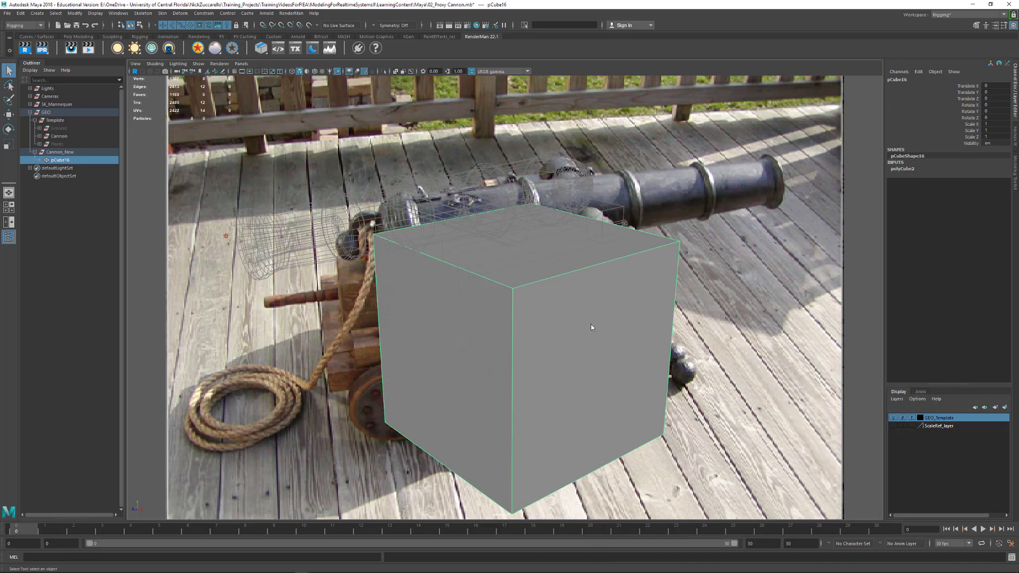
pyautogui.keyDown('alt'); pyautogui.moveTo(568, 381); pyautogui.dragTo(672, 389); pyautogui.keyUp('alt')
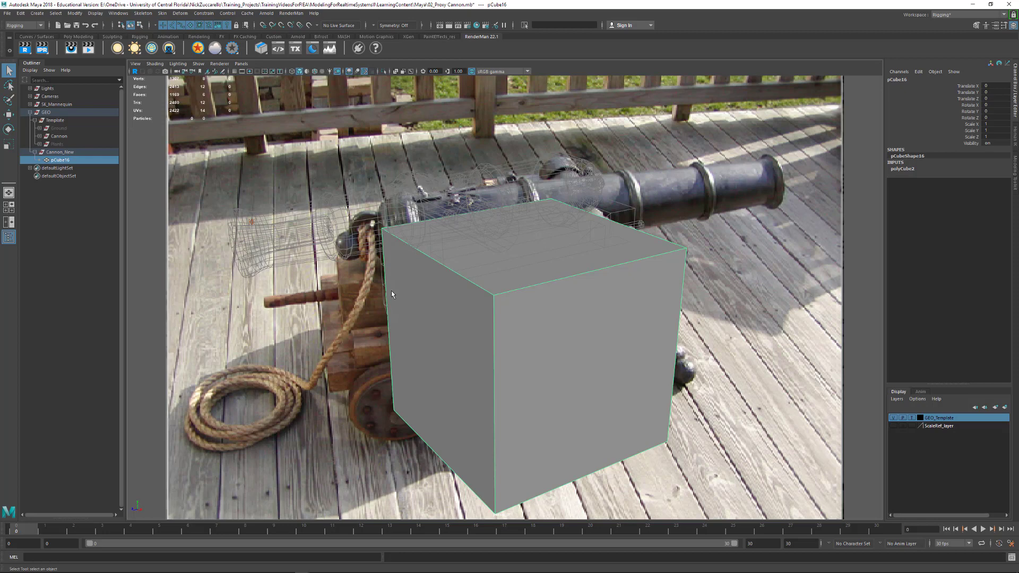
pyautogui.click(9, 114)
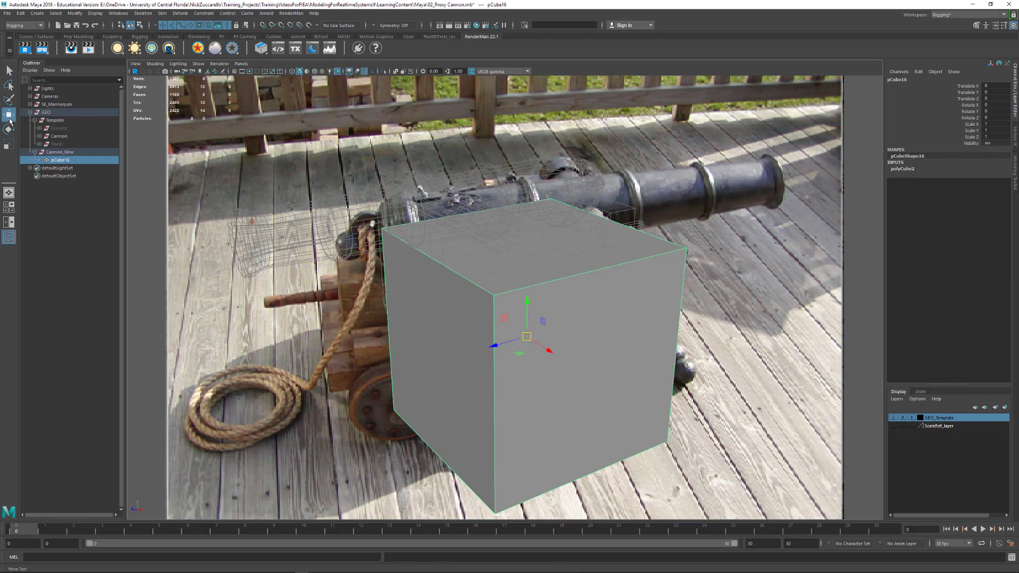
pyautogui.click(9, 129)
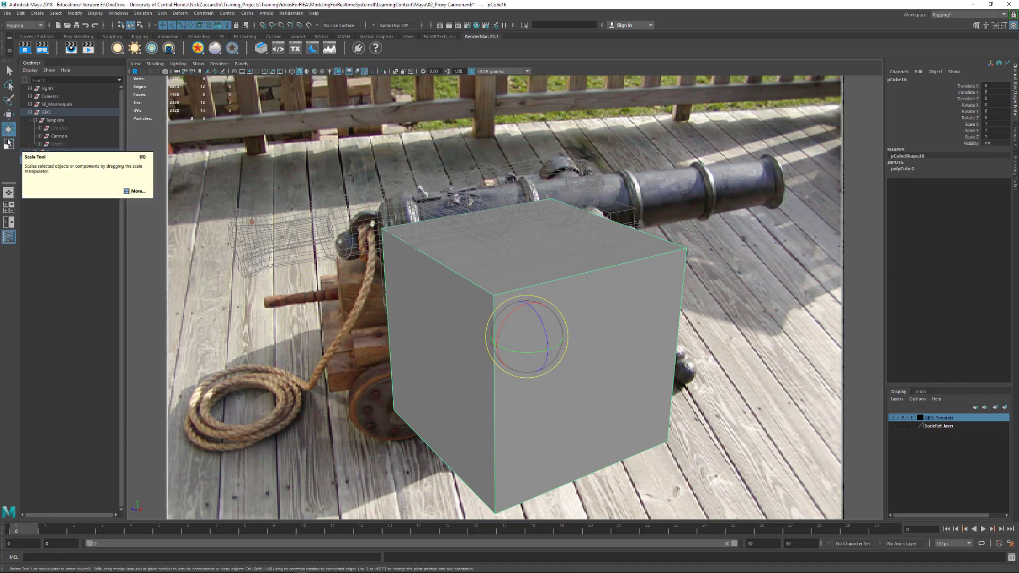
pyautogui.click(8, 142)
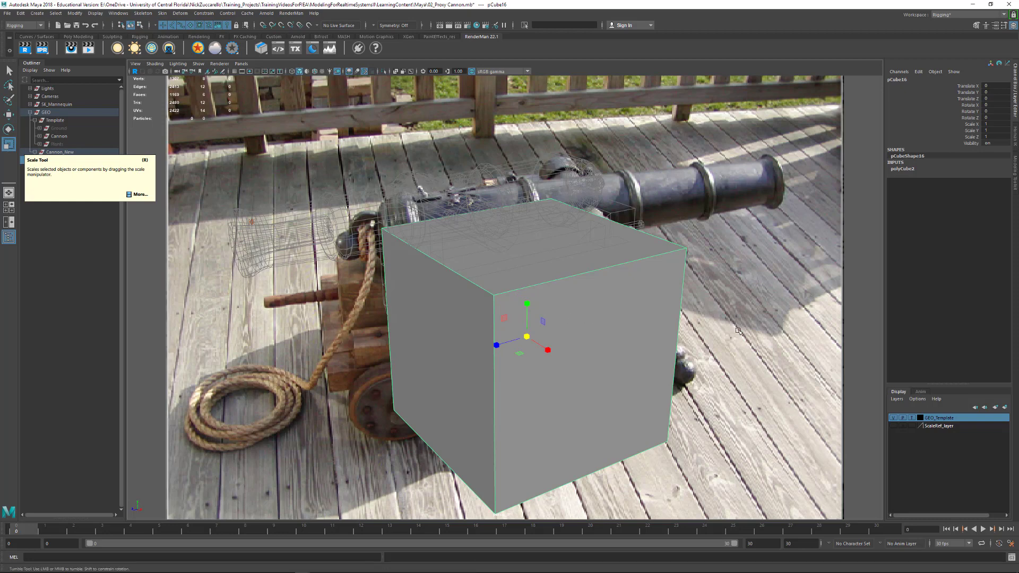
pyautogui.keyDown('alt'); pyautogui.moveTo(696, 323); pyautogui.dragTo(722, 322); pyautogui.keyUp('alt')
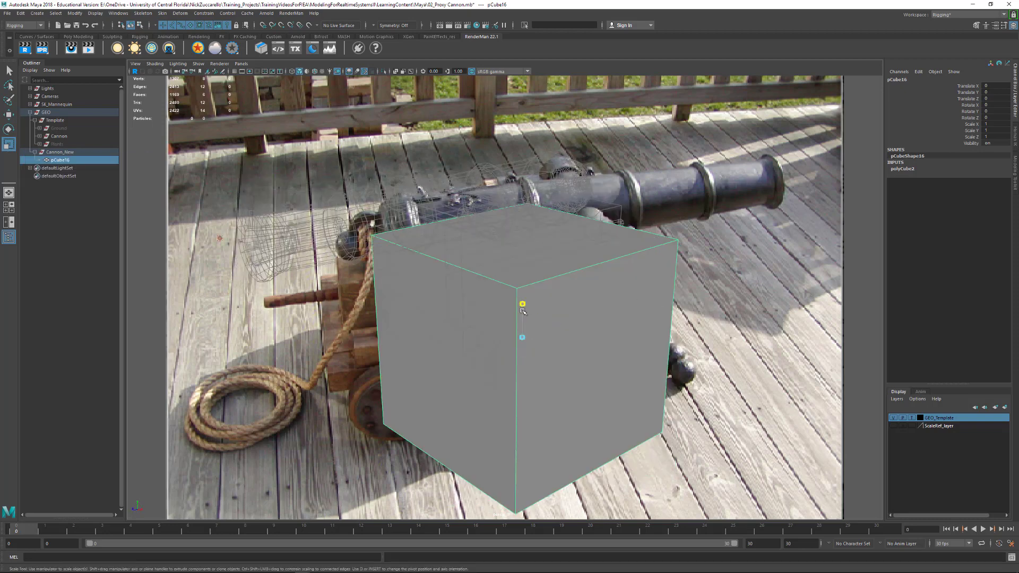
pyautogui.moveTo(522, 303); pyautogui.dragTo(524, 280)
pyautogui.press('w')
pyautogui.press('r')
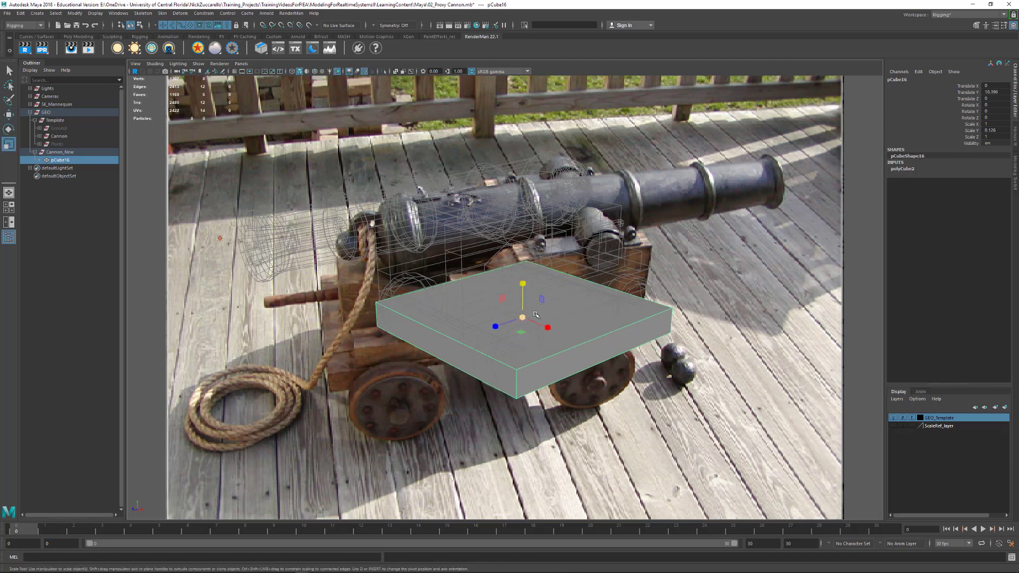
# Narrow the slab to about 0.61 in Scale X, thin it to about 0.10 in Scale Y, and raise it to about 13.4
pyautogui.keyDown('alt'); pyautogui.moveTo(522, 317); pyautogui.dragTo(520, 342); pyautogui.keyUp('alt')
pyautogui.keyDown('alt'); pyautogui.moveTo(614, 373); pyautogui.dragTo(552, 348); pyautogui.keyUp('alt')
pyautogui.press('w')
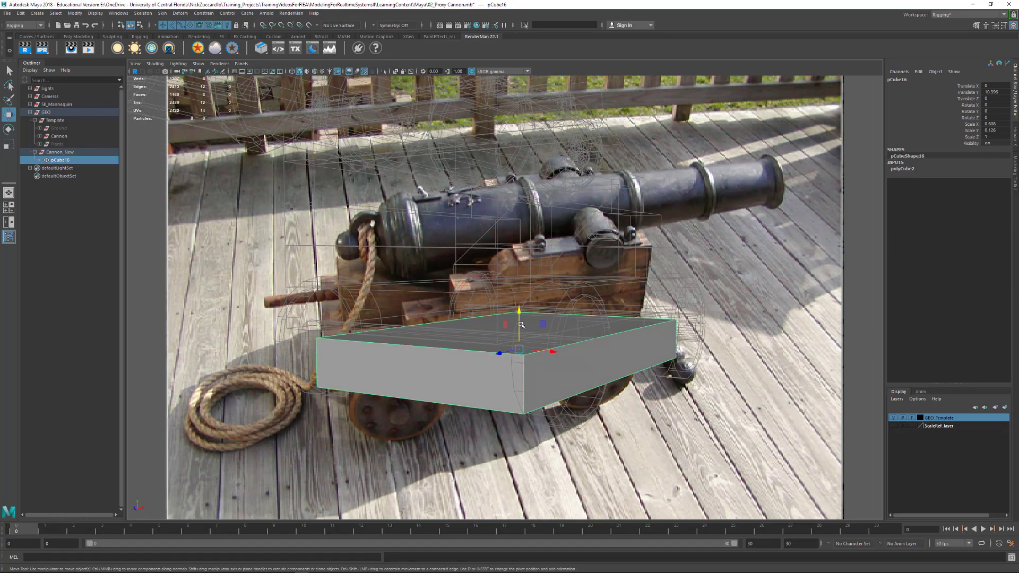
pyautogui.moveTo(518, 310); pyautogui.dragTo(531, 351)
pyautogui.press('r')
pyautogui.moveTo(563, 321); pyautogui.dragTo(610, 355)
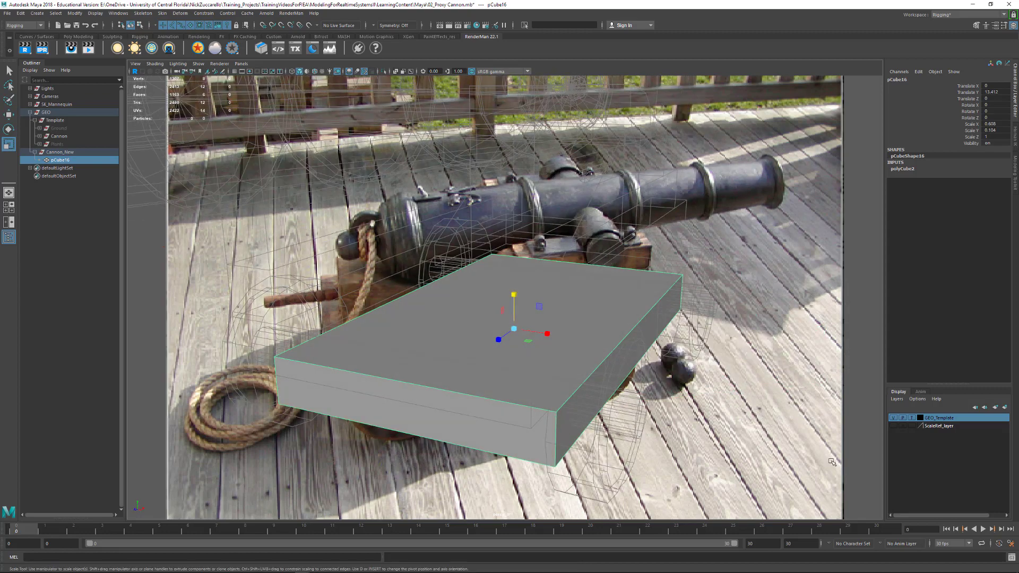
# Display the GEO_Template layer as solid geometry, then raise the slab to about 24.3 and lengthen it to about 1.2 in Scale Z
pyautogui.click(912, 418)
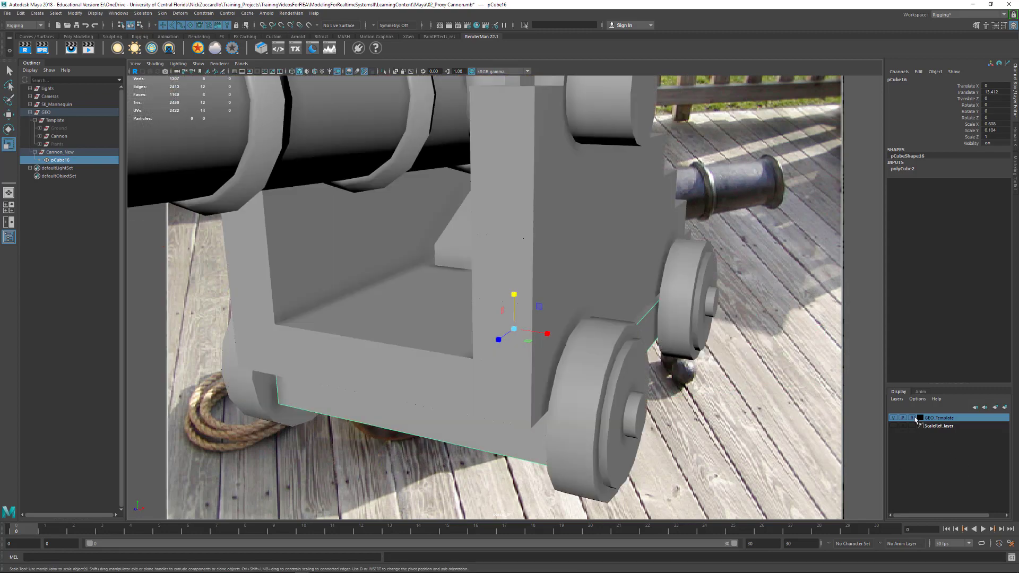
pyautogui.keyDown('alt'); pyautogui.moveTo(557, 416); pyautogui.dragTo(526, 365); pyautogui.keyUp('alt')
pyautogui.press('w')
pyautogui.moveTo(528, 314); pyautogui.dragTo(356, 269)
pyautogui.press('r')
pyautogui.keyDown('alt'); pyautogui.moveTo(430, 319); pyautogui.dragTo(467, 330, button='middle'); pyautogui.keyUp('alt')
pyautogui.keyDown('alt'); pyautogui.moveTo(467, 330); pyautogui.dragTo(532, 307); pyautogui.keyUp('alt')
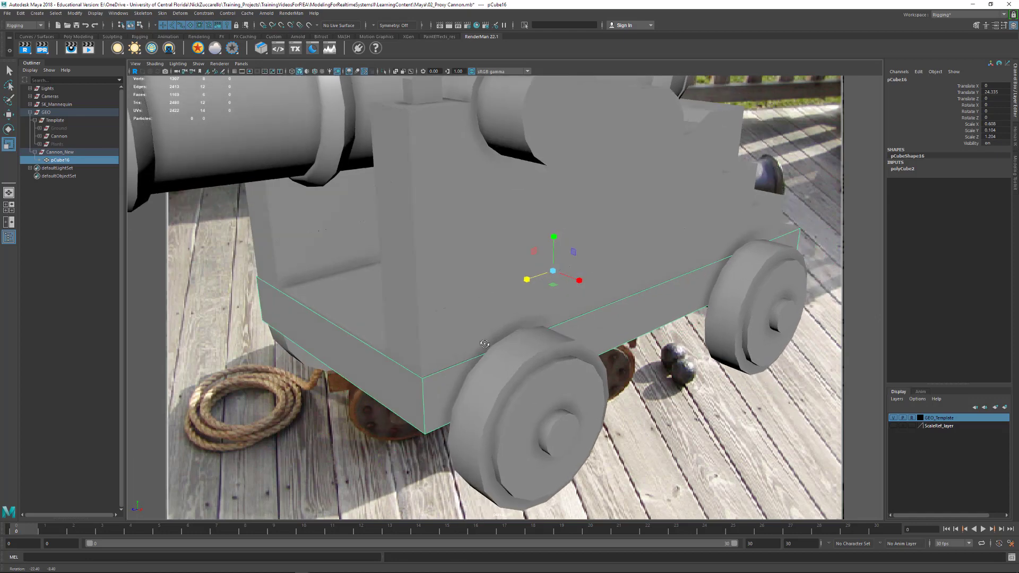
# Set the slab's Scale X to 0.6, Scale Y to 0.1 and Scale Z to 1.2
pyautogui.doubleClick(1007, 124)
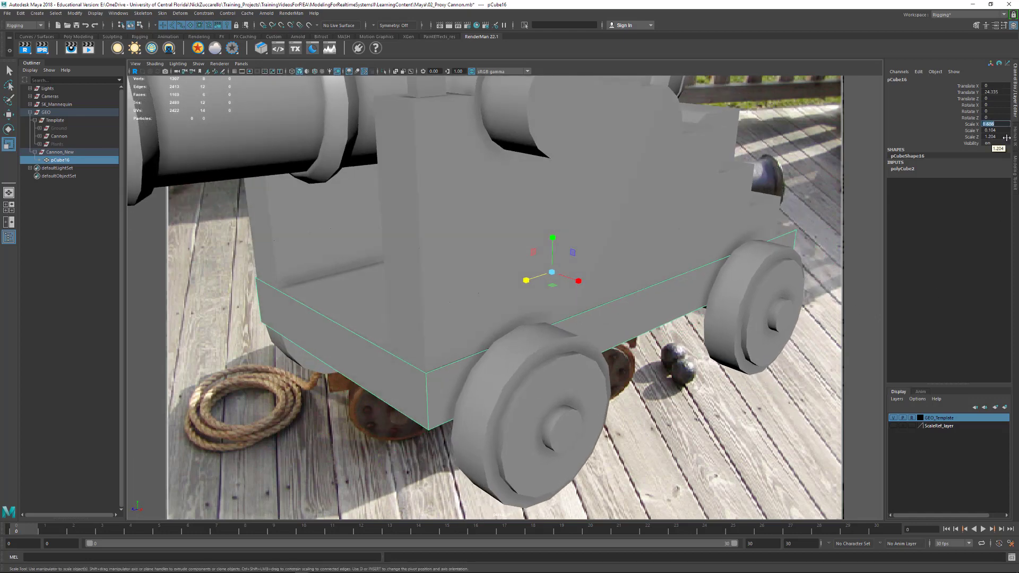
pyautogui.write('0.6')
pyautogui.press('Return')
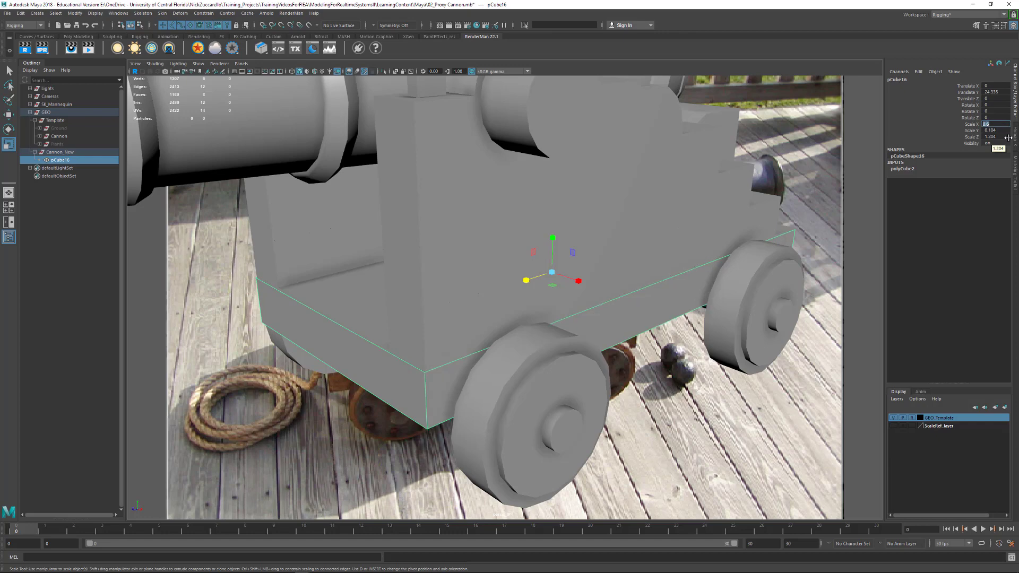
pyautogui.press('Tab')
pyautogui.write('0.1')
pyautogui.press('Return')
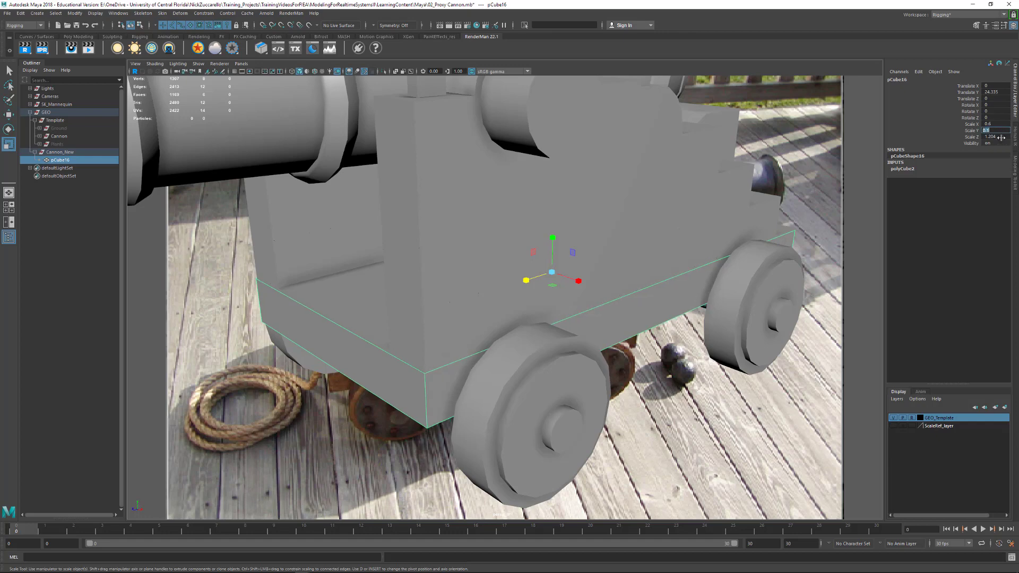
pyautogui.press('Tab')
pyautogui.write('1')
pyautogui.press('Return')
# Set the slab's Translate Y to 25 to align it with the proxy base
pyautogui.keyDown('alt'); pyautogui.moveTo(727, 260); pyautogui.dragTo(702, 257); pyautogui.keyUp('alt')
pyautogui.keyDown('alt'); pyautogui.moveTo(666, 217); pyautogui.dragTo(476, 240, button='middle'); pyautogui.keyUp('alt')
pyautogui.keyDown('alt'); pyautogui.moveTo(644, 230); pyautogui.dragTo(472, 273); pyautogui.keyUp('alt')
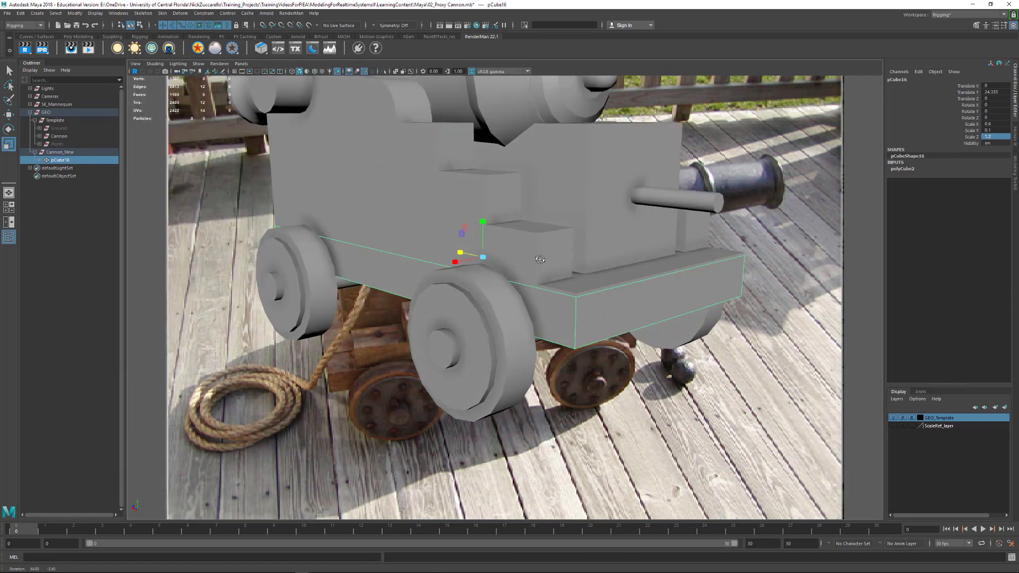
pyautogui.doubleClick(993, 92)
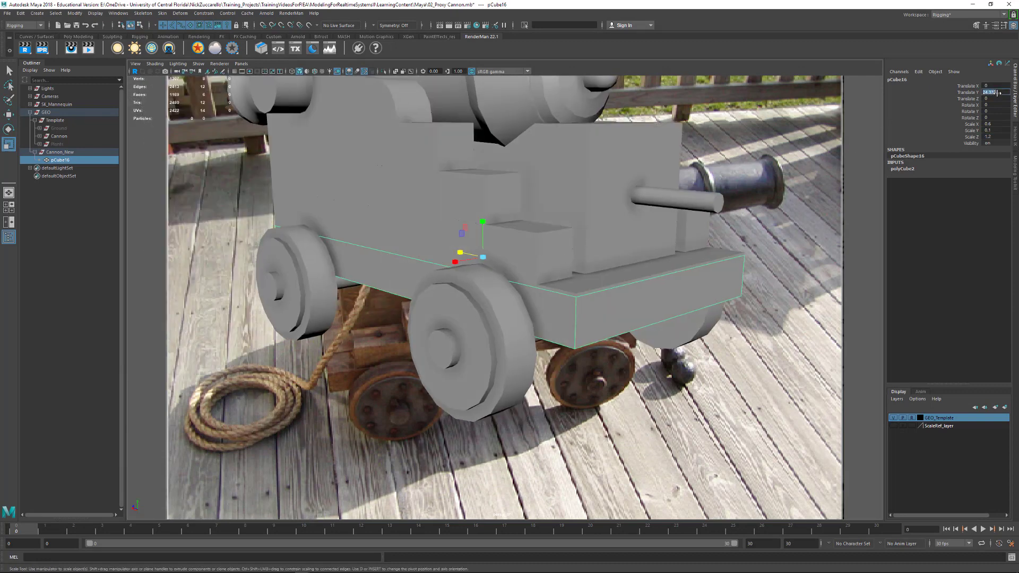
pyautogui.write('25')
pyautogui.press('Return')
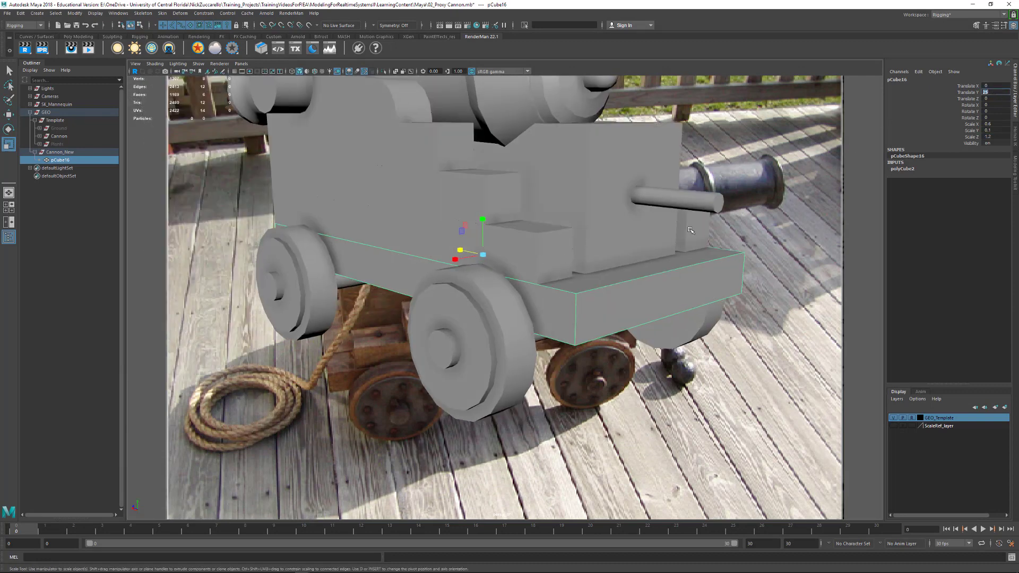
# Return the GEO_Template layer to templated wireframe display around the new slab
pyautogui.press('f')
pyautogui.click(909, 418)
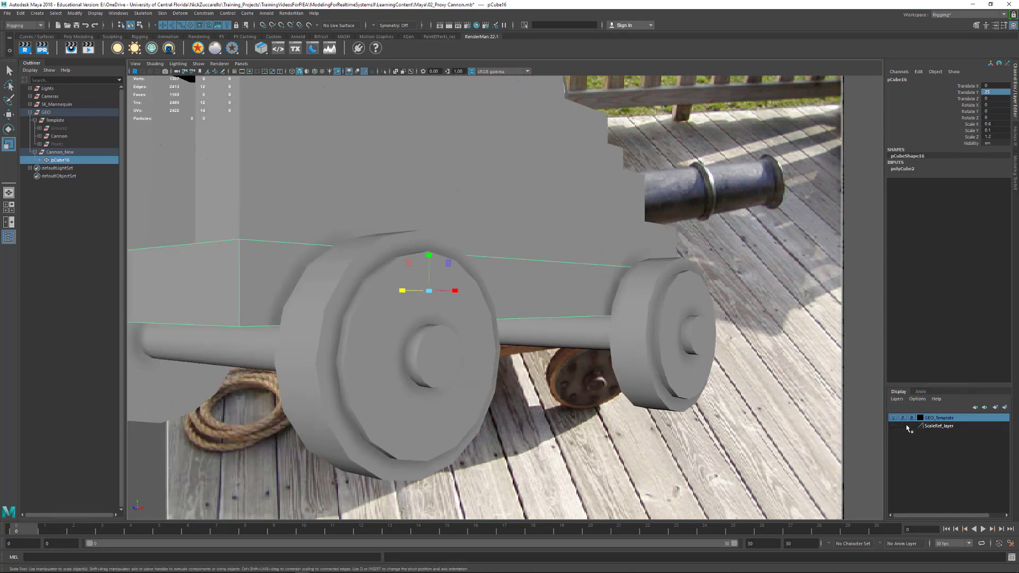
pyautogui.click(912, 419)
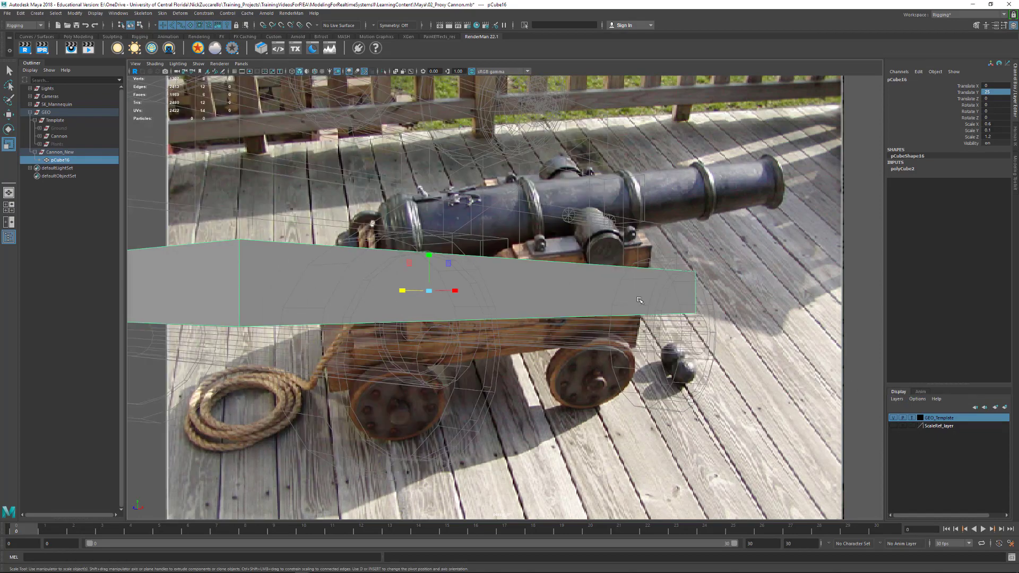
pyautogui.moveTo(516, 366)
pyautogui.keyDown('alt'); pyautogui.mouseDown()
pyautogui.moveTo(577, 397)
pyautogui.moveTo(514, 360)
pyautogui.mouseUp(); pyautogui.keyUp('alt')
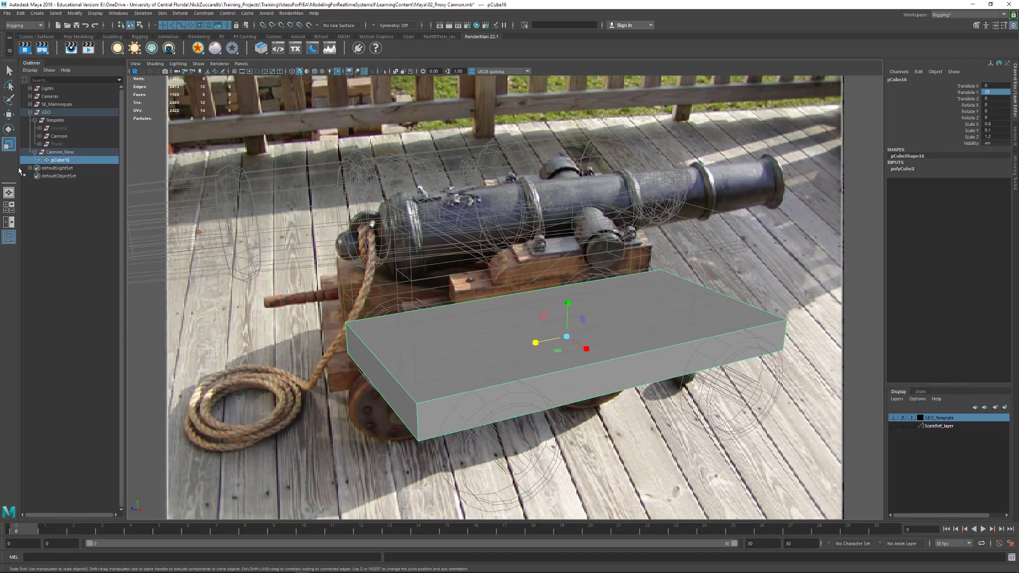
# Rename the cube in Cannon_New to Base, matching the proxy part's name, and collapse the template's Cannon group
pyautogui.click(39, 137)
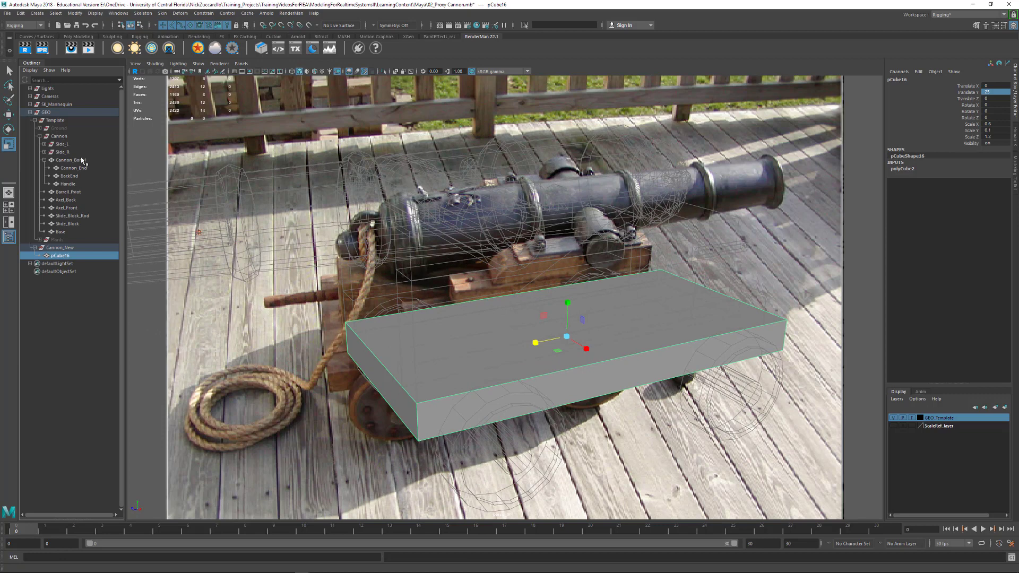
pyautogui.click(61, 232)
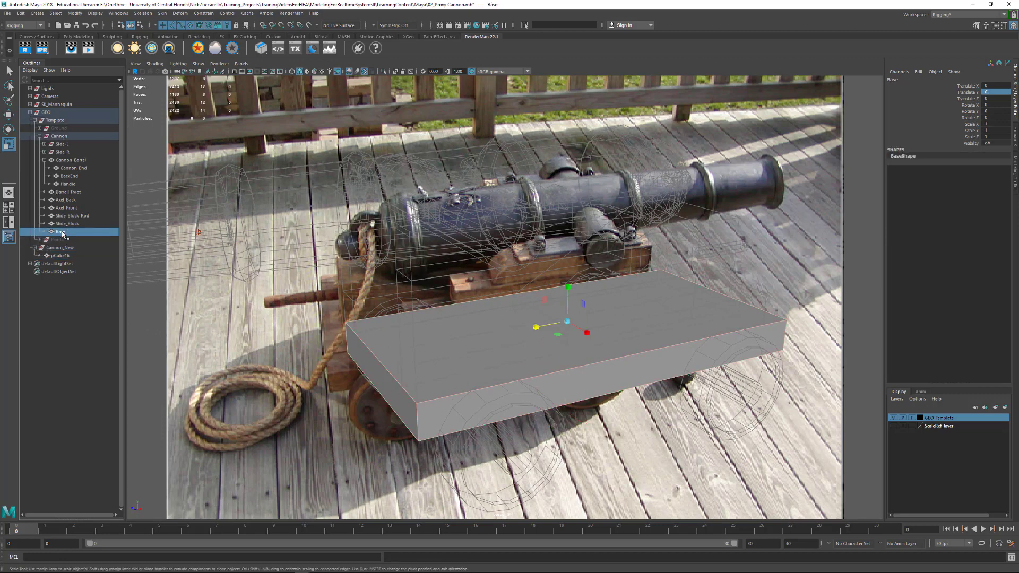
pyautogui.doubleClick(62, 255)
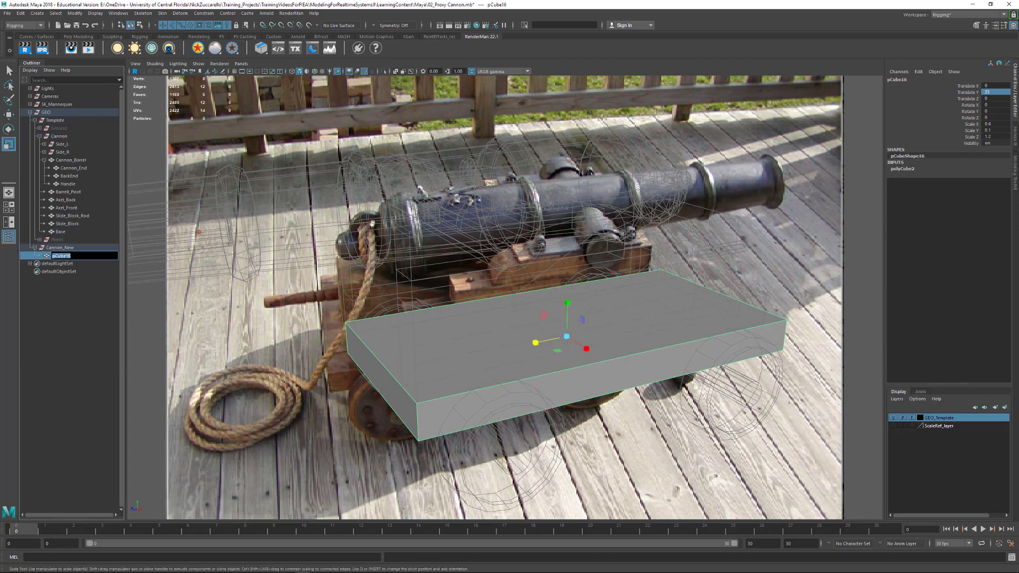
pyautogui.write('Base')
pyautogui.press('Return')
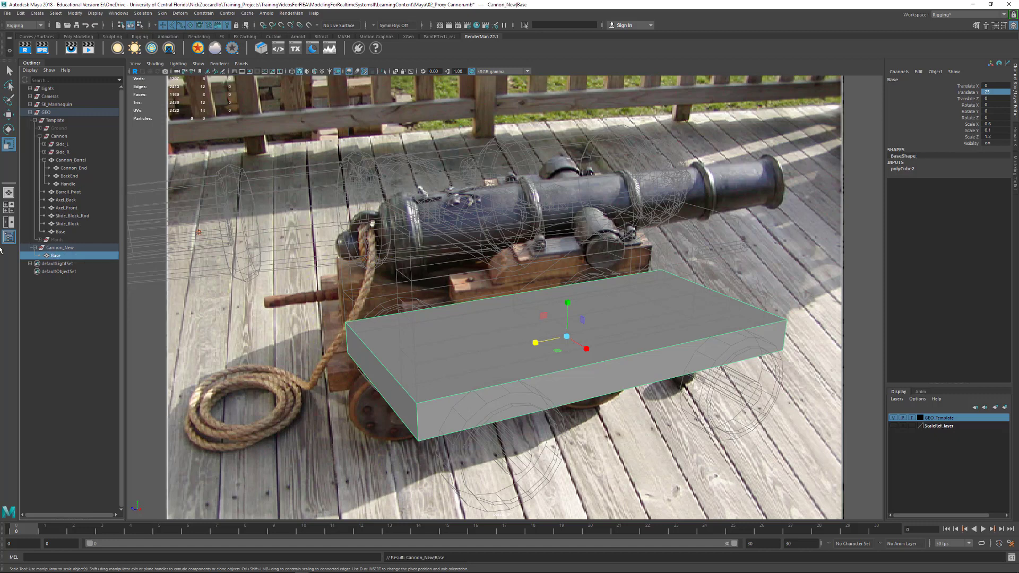
pyautogui.click(39, 136)
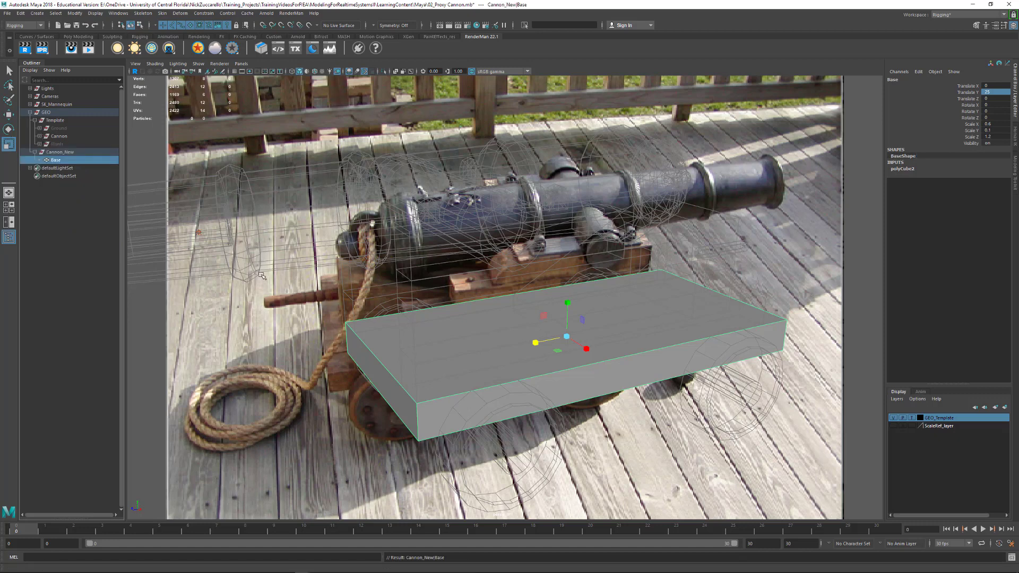
# Open the Base cube's polyCube creation attributes and set Subdivisions Width to 2
pyautogui.click(624, 439)
pyautogui.keyDown('alt'); pyautogui.moveTo(617, 412); pyautogui.dragTo(604, 389, button='middle'); pyautogui.keyUp('alt')
pyautogui.keyDown('alt'); pyautogui.moveTo(604, 389); pyautogui.dragTo(622, 409); pyautogui.keyUp('alt')
pyautogui.click(596, 388)
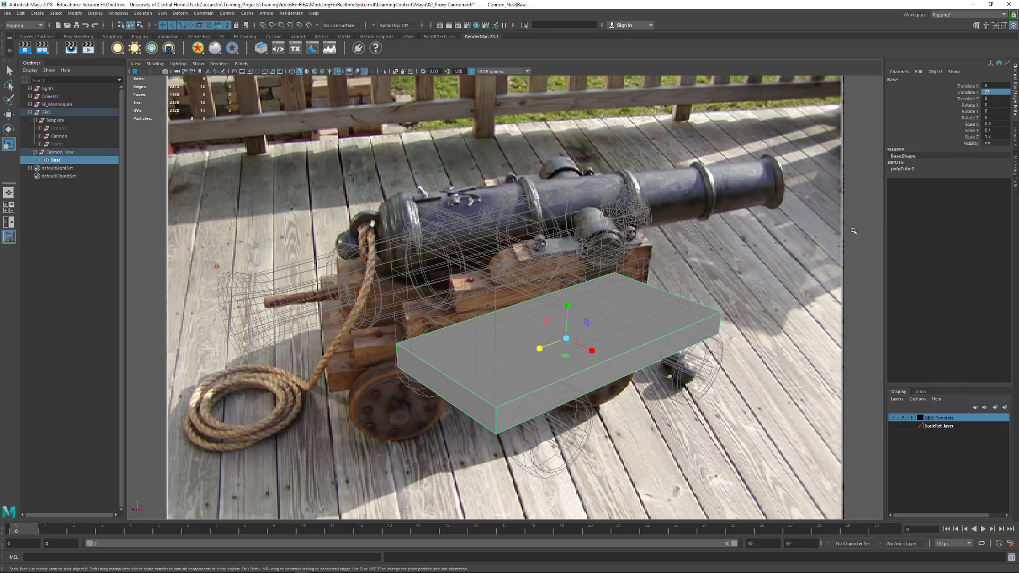
pyautogui.click(907, 168)
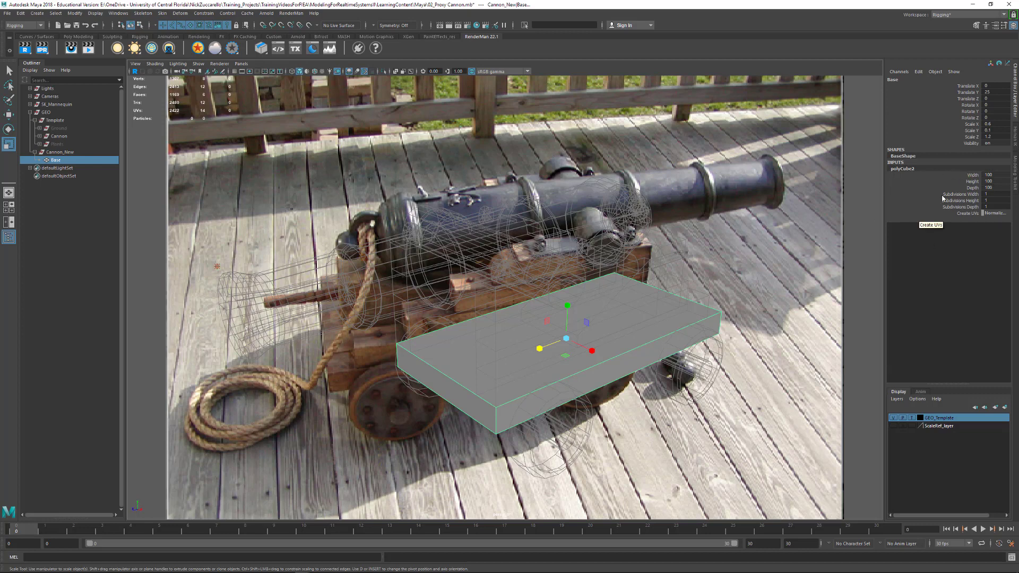
pyautogui.click(958, 194)
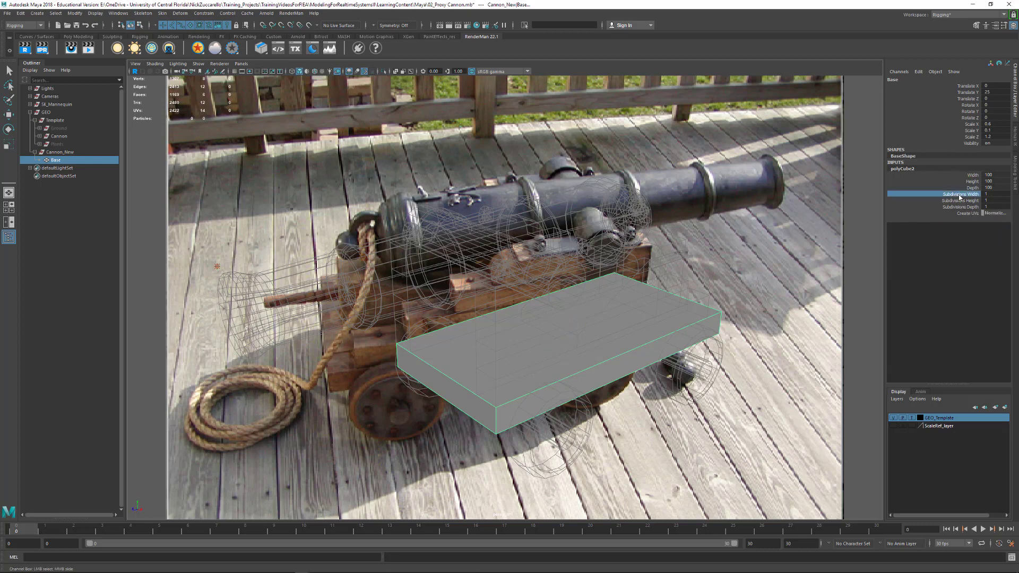
pyautogui.moveTo(581, 255)
pyautogui.mouseDown(button='middle')
pyautogui.moveTo(608, 251)
pyautogui.moveTo(583, 252)
pyautogui.mouseUp(button='middle')
# Set the Base cube's Subdivisions Depth to 2, keeping Subdivisions Height at 1
pyautogui.click(969, 207)
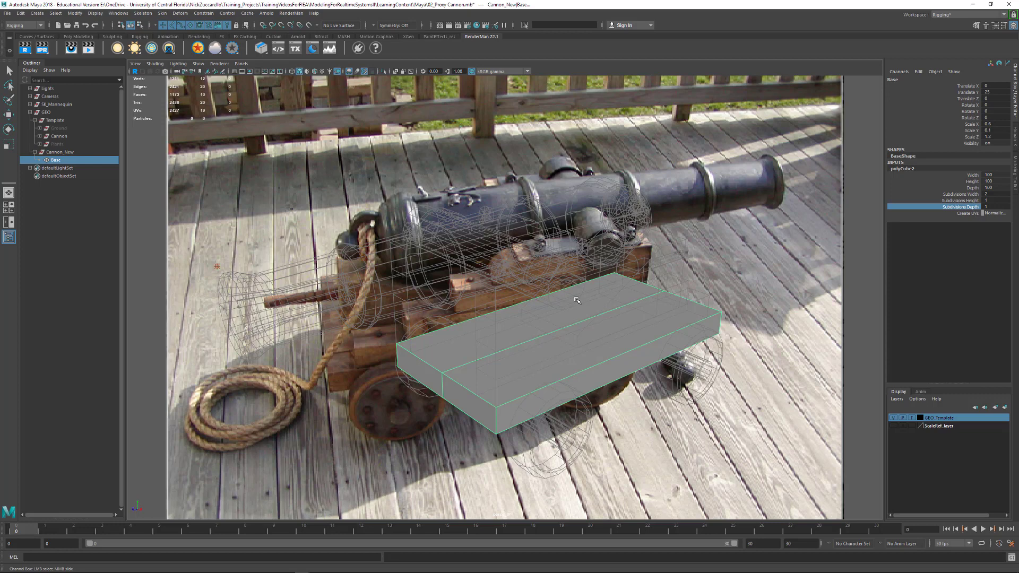
pyautogui.moveTo(577, 301); pyautogui.dragTo(589, 299, button='middle')
pyautogui.click(976, 201)
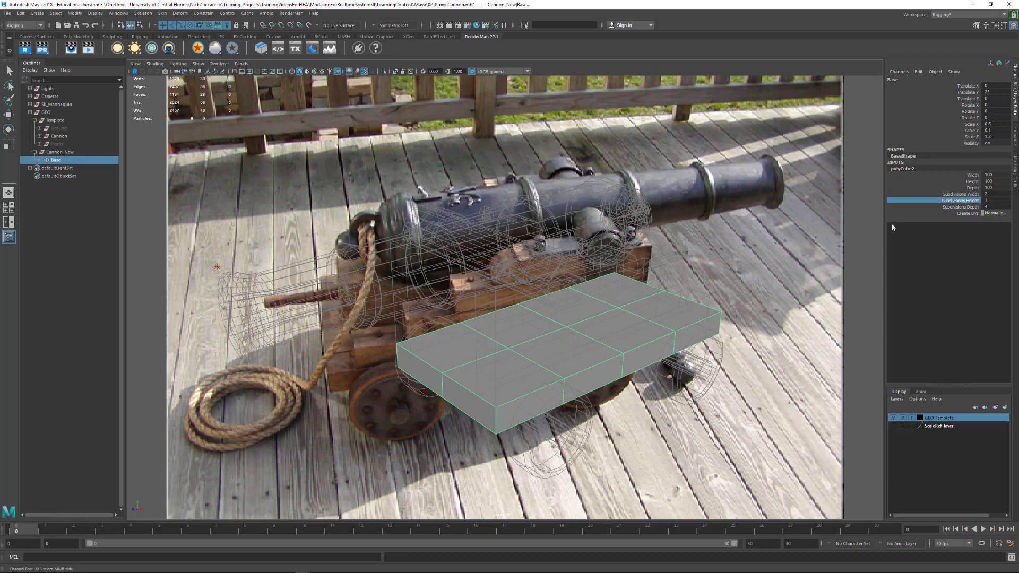
pyautogui.moveTo(713, 202); pyautogui.dragTo(717, 202, button='middle')
pyautogui.click(994, 201)
pyautogui.press('Return')
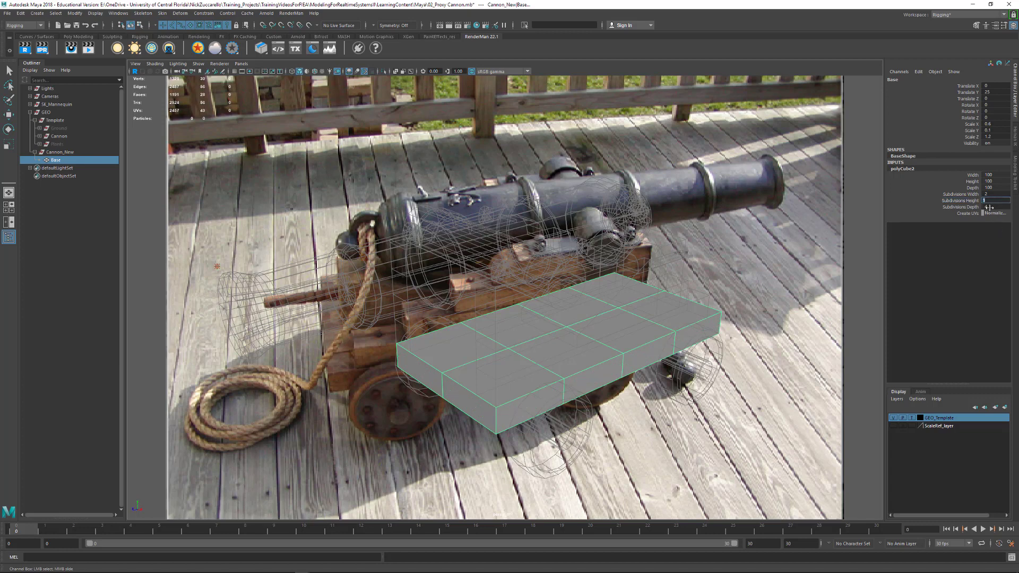
pyautogui.click(990, 207)
pyautogui.write('2')
pyautogui.press('Return')
# Delete the construction history of the Base slab
pyautogui.click(725, 430)
pyautogui.press('r')
pyautogui.click(615, 361)
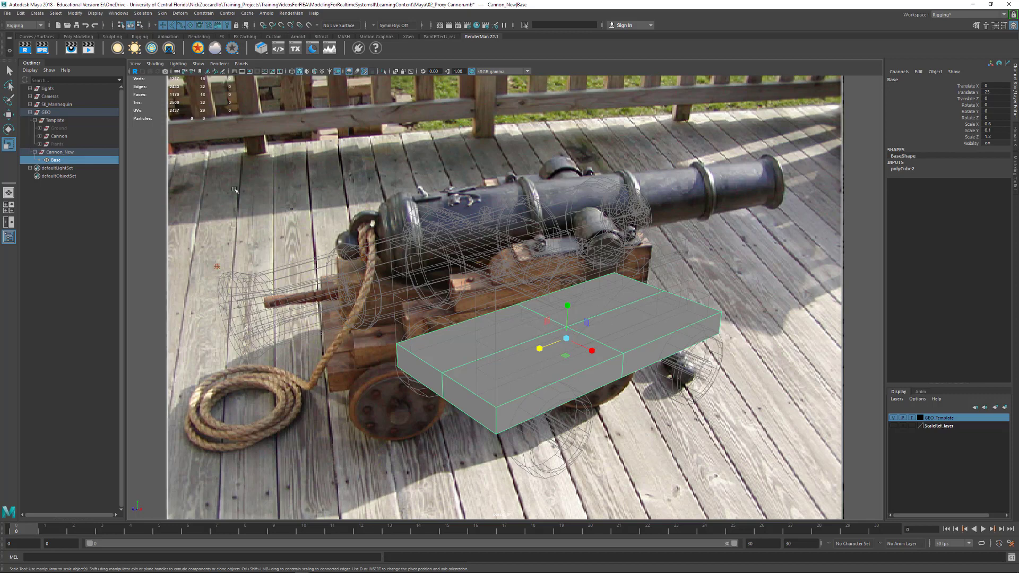
pyautogui.click(24, 14)
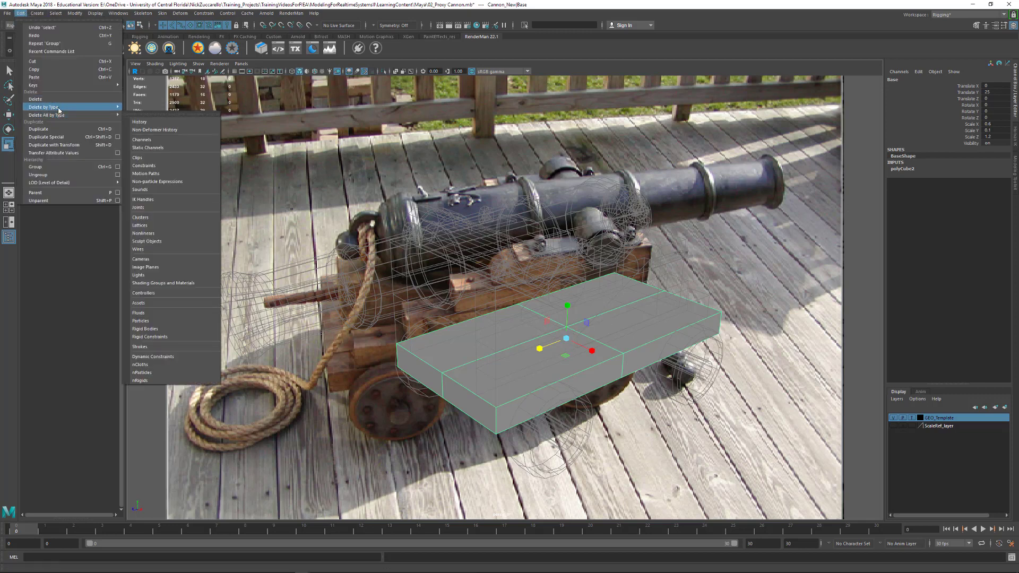
pyautogui.moveTo(59, 109)
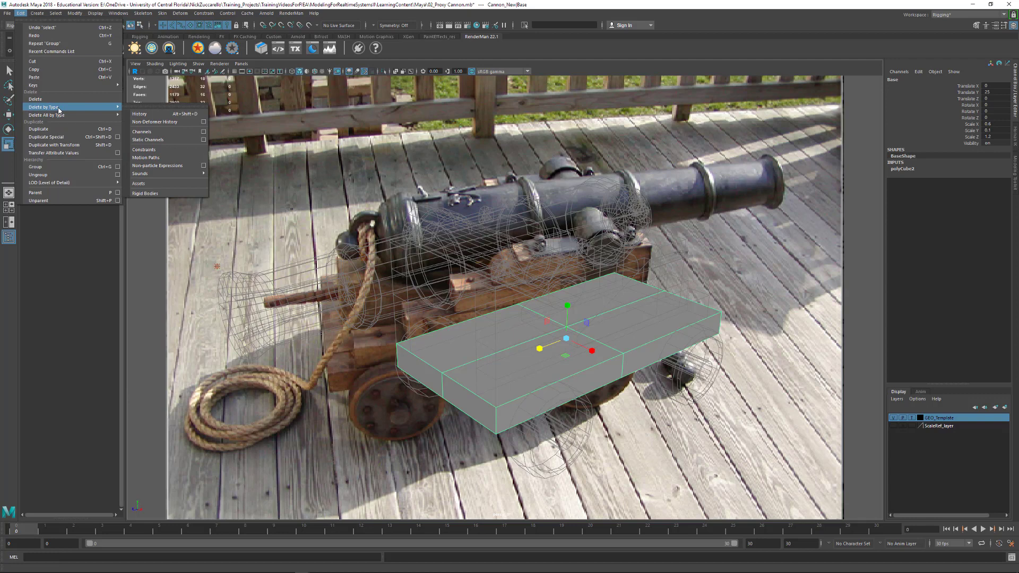
pyautogui.click(169, 116)
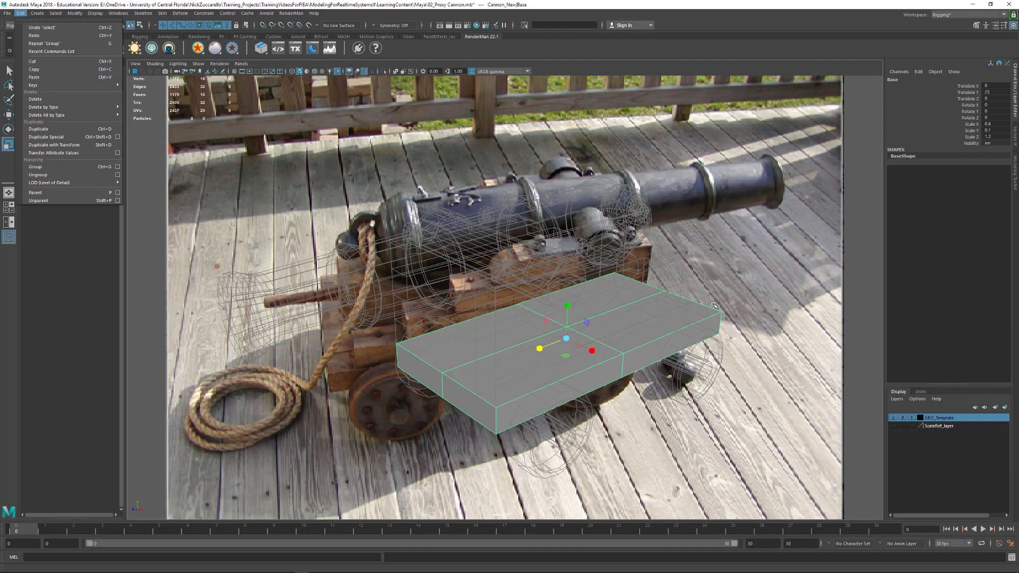
pyautogui.click(716, 274)
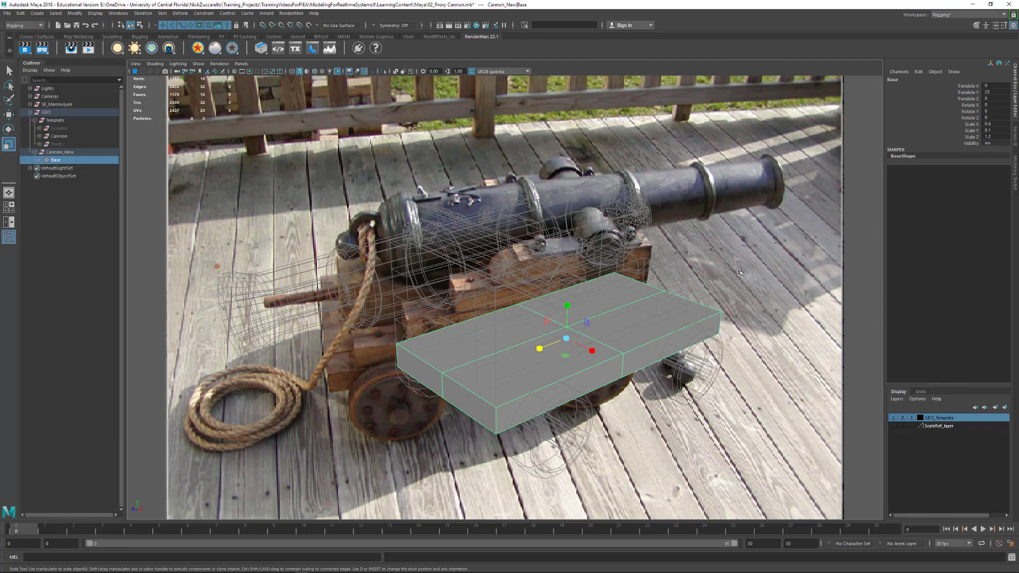
# Freeze the Base slab's Translate, Rotate and Scale transformations, keeping the options window open clear of the slab
pyautogui.keyDown('alt'); pyautogui.moveTo(714, 276); pyautogui.dragTo(678, 272); pyautogui.keyUp('alt')
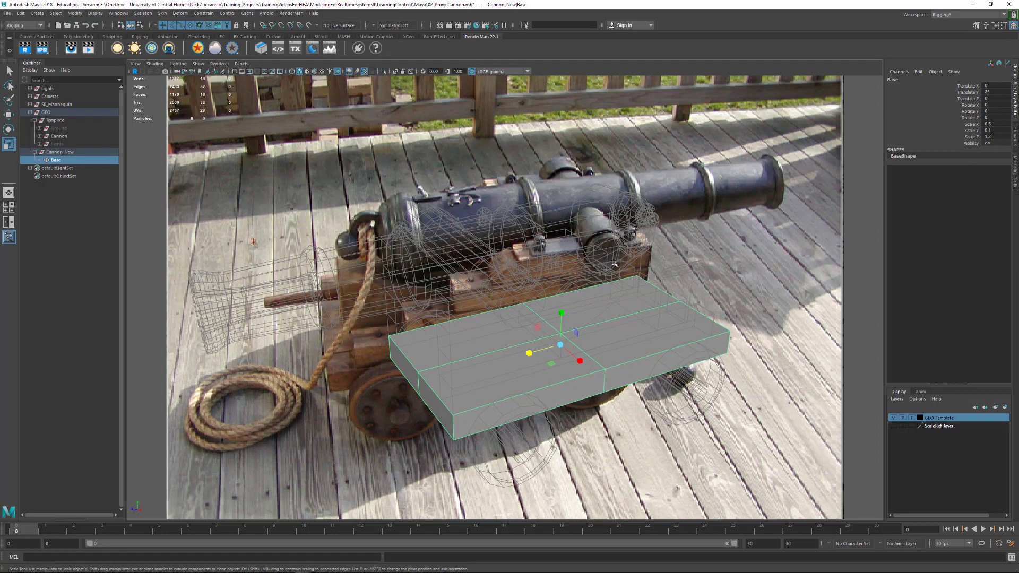
pyautogui.keyDown('alt'); pyautogui.moveTo(615, 263); pyautogui.dragTo(459, 188); pyautogui.keyUp('alt')
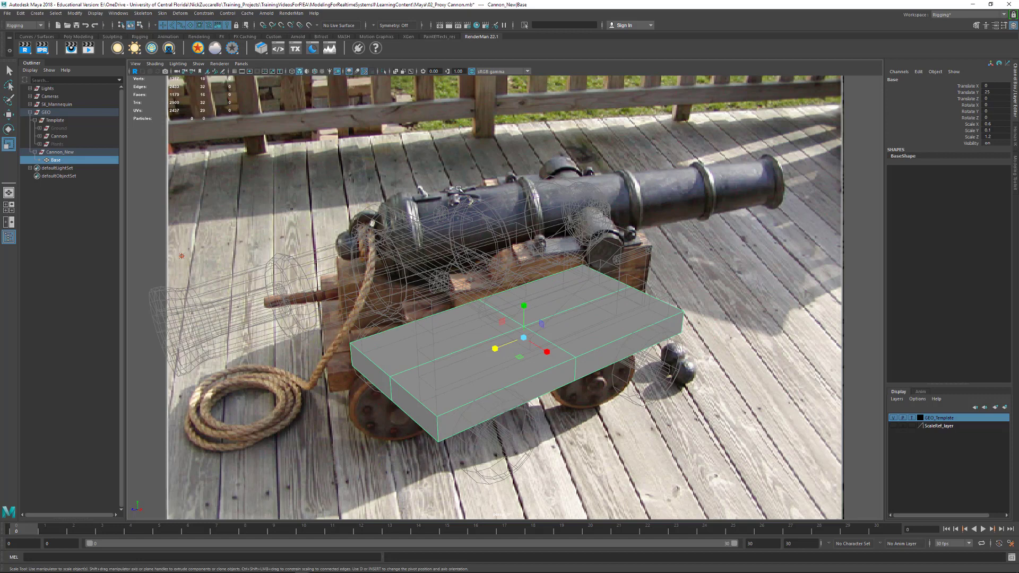
pyautogui.click(38, 14)
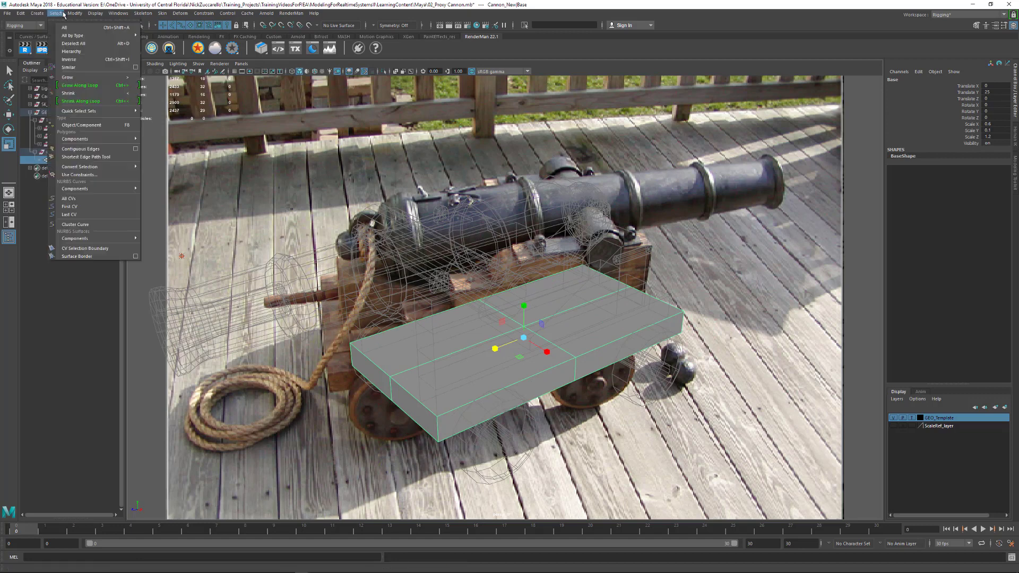
pyautogui.moveTo(69, 14)
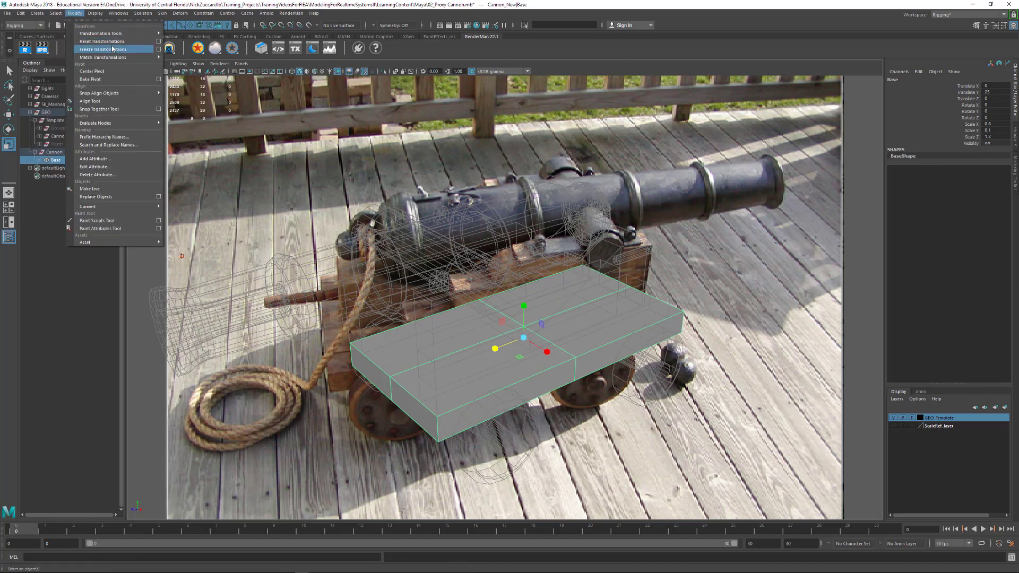
pyautogui.click(159, 50)
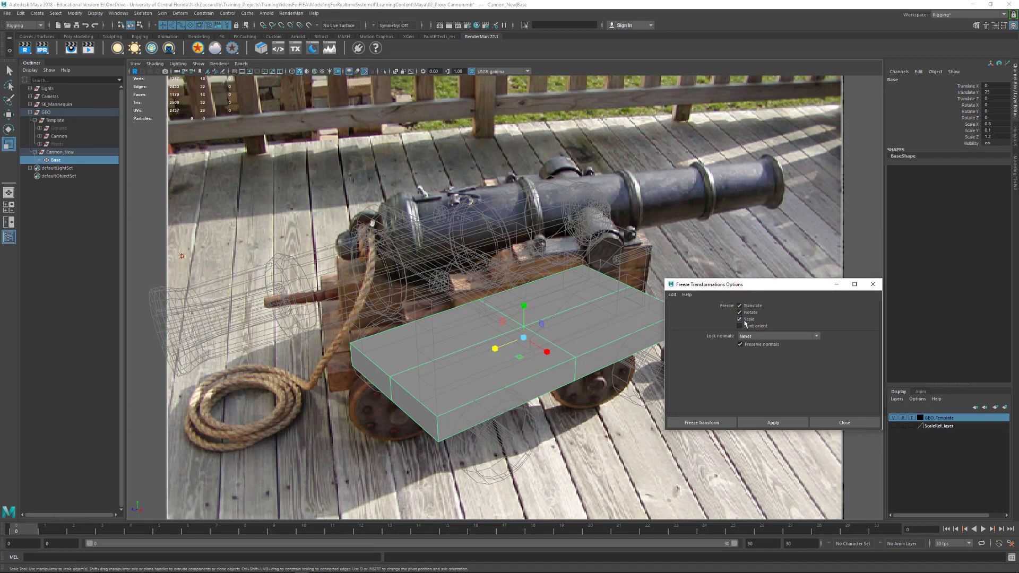
pyautogui.click(770, 423)
pyautogui.moveTo(769, 282); pyautogui.dragTo(771, 359)
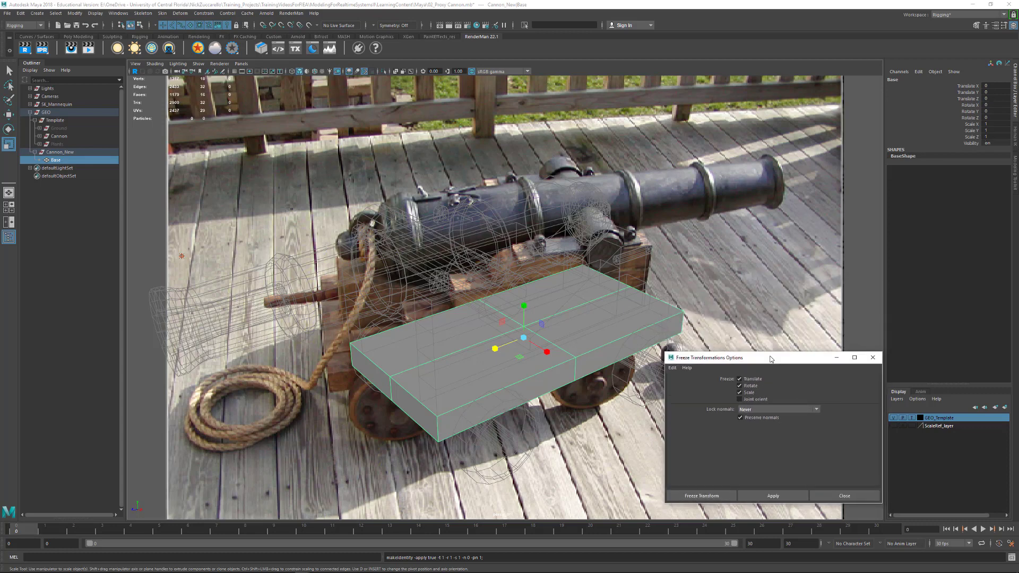
# Scale Base by about 1.4 in X, 3.8 in Y and 1.5 in Z, and raise it about 50 units to test the frozen transforms
pyautogui.moveTo(524, 306); pyautogui.dragTo(525, 216)
pyautogui.moveTo(494, 348); pyautogui.dragTo(478, 352)
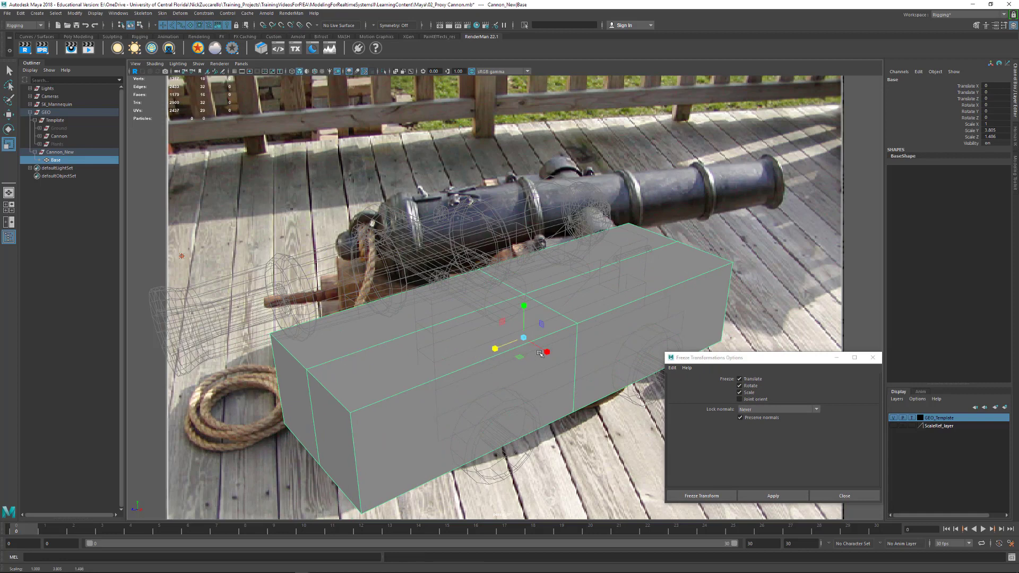
pyautogui.moveTo(547, 352); pyautogui.dragTo(558, 367)
pyautogui.press('w')
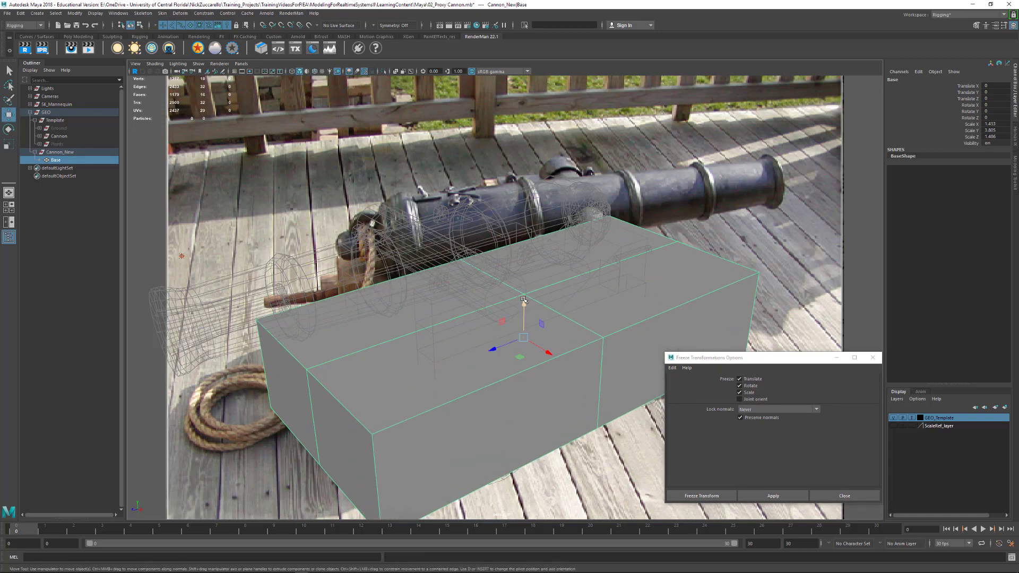
pyautogui.moveTo(523, 300); pyautogui.dragTo(526, 180)
# Reset Base to its frozen state with Translate Y 0 and Scale X, Y and Z 1
pyautogui.click(993, 92)
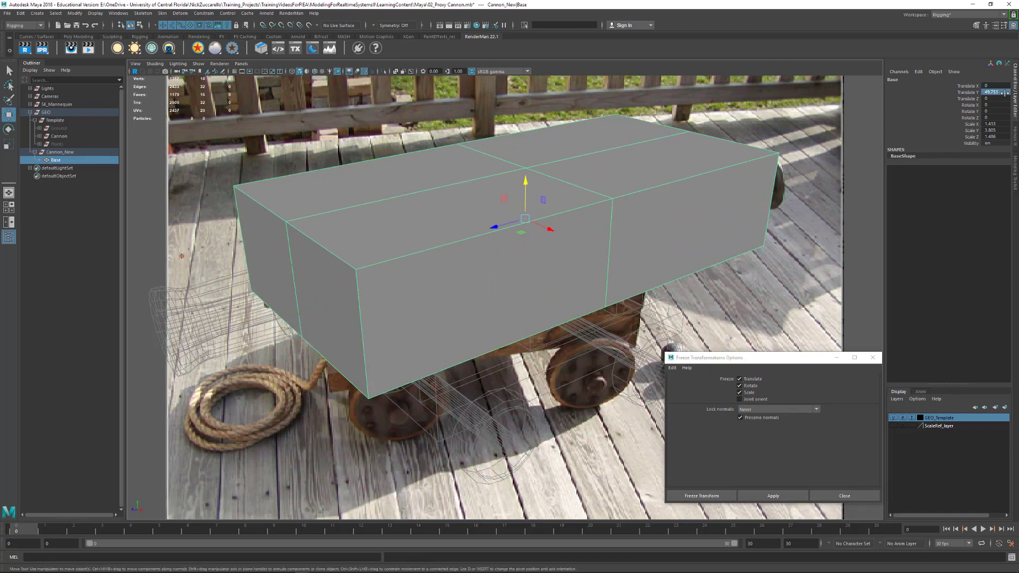
pyautogui.write('0')
pyautogui.press('Return')
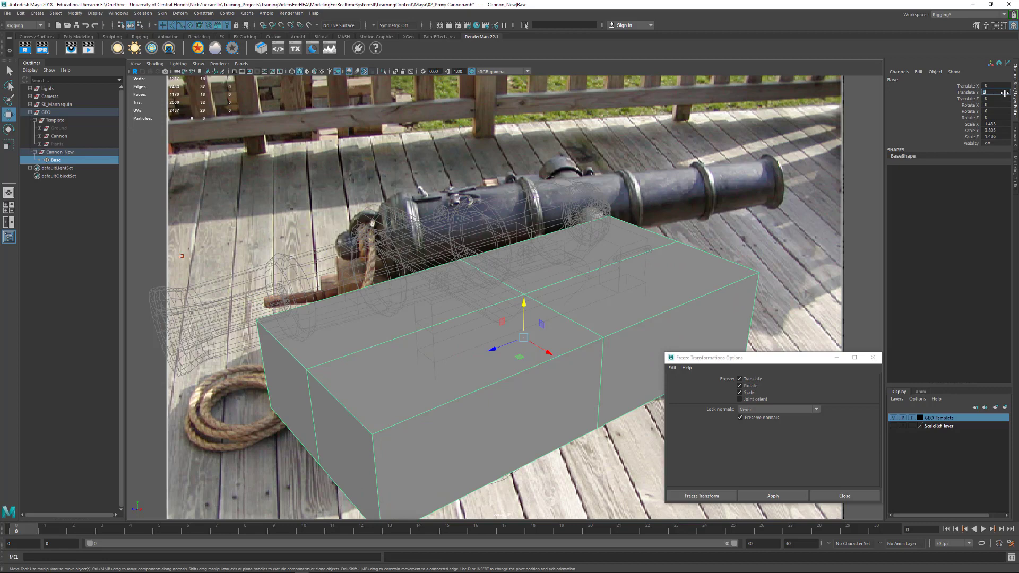
pyautogui.click(1004, 123)
pyautogui.keyDown('shift'); pyautogui.click(999, 135); pyautogui.keyUp('shift')
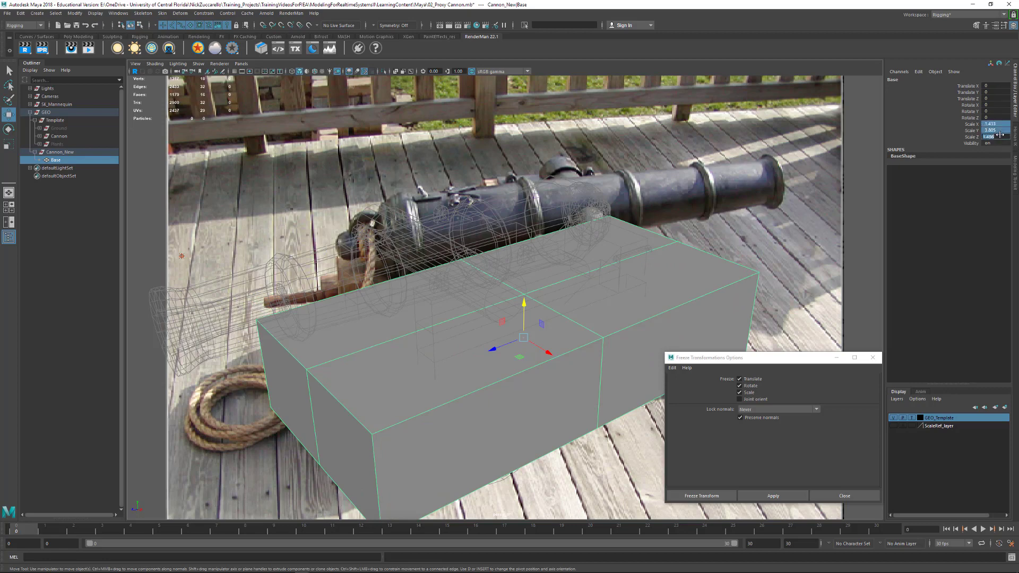
pyautogui.write('1')
pyautogui.press('Return')
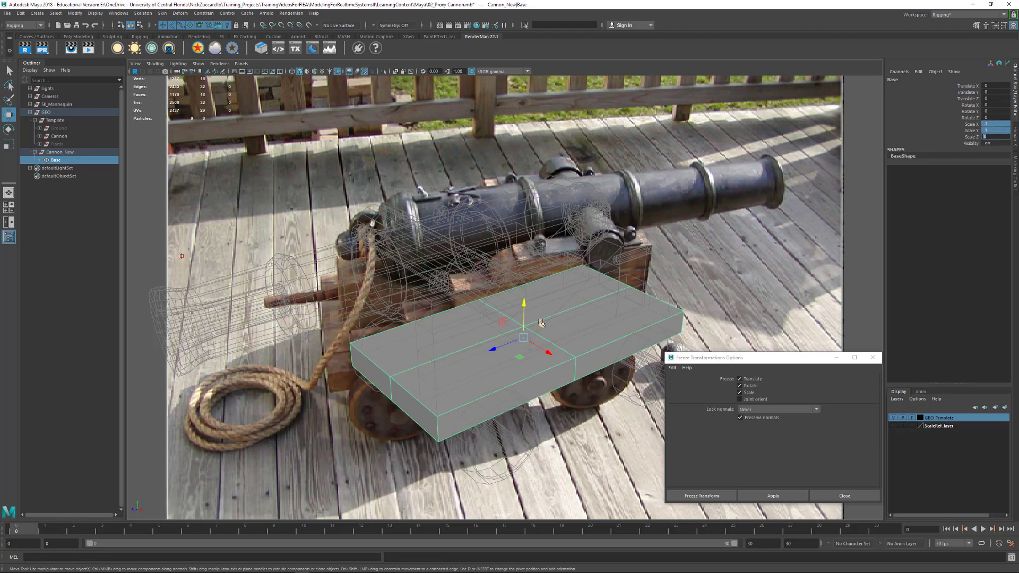
# Close the Freeze Transformations options and duplicate the Base slab within Cannon_New
pyautogui.moveTo(541, 323)
pyautogui.keyDown('alt'); pyautogui.mouseDown()
pyautogui.moveTo(491, 313)
pyautogui.moveTo(581, 306)
pyautogui.moveTo(552, 309)
pyautogui.mouseUp(); pyautogui.keyUp('alt')
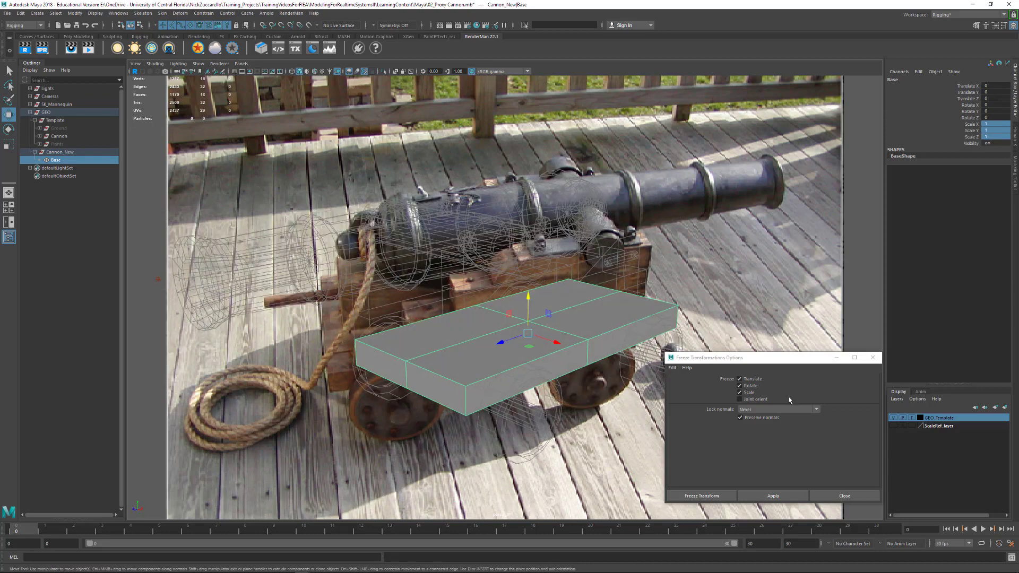
pyautogui.click(872, 357)
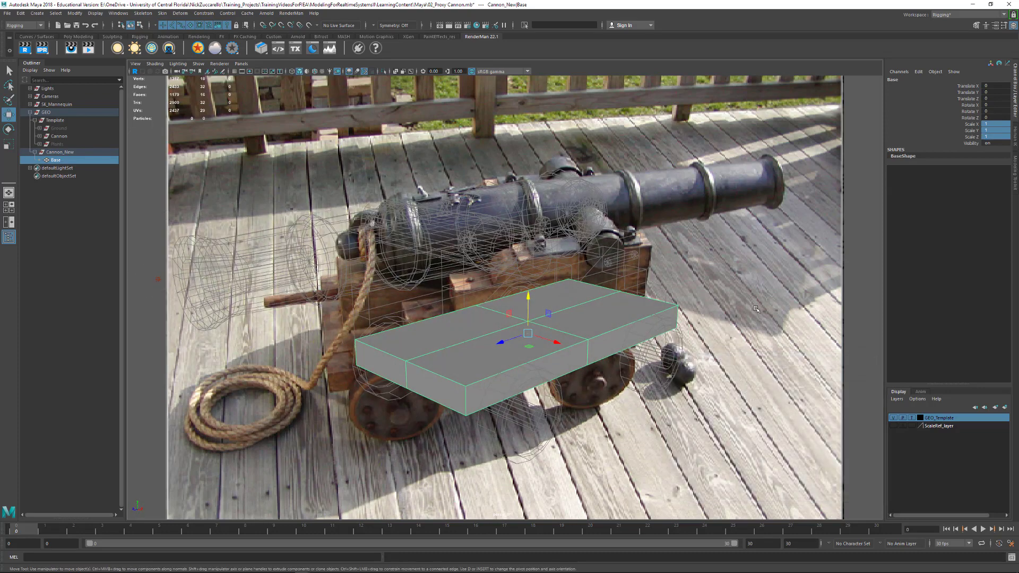
pyautogui.keyDown('alt'); pyautogui.moveTo(606, 322); pyautogui.dragTo(691, 341); pyautogui.keyUp('alt')
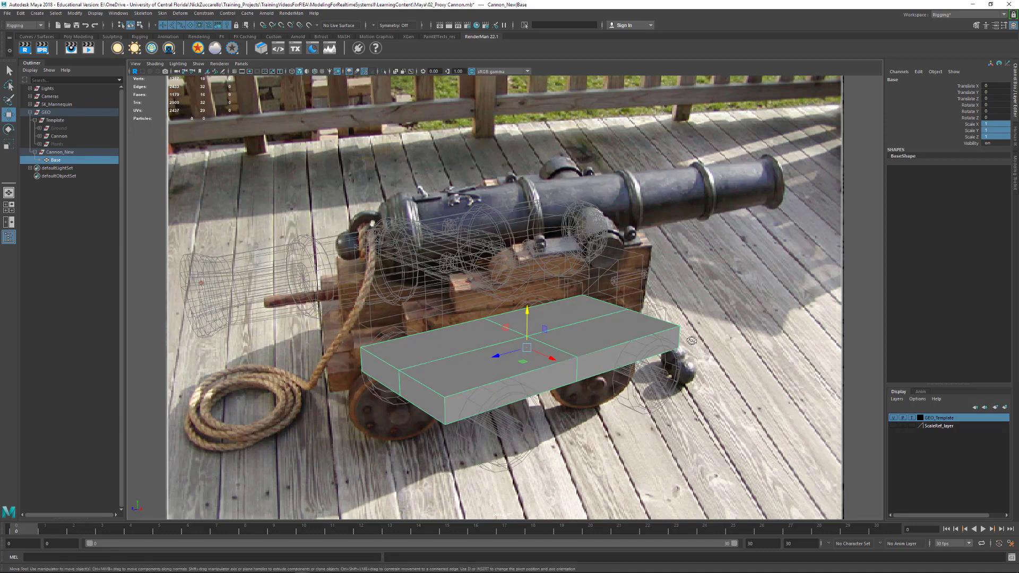
pyautogui.keyDown('alt'); pyautogui.moveTo(640, 357); pyautogui.dragTo(639, 365, button='middle'); pyautogui.keyUp('alt')
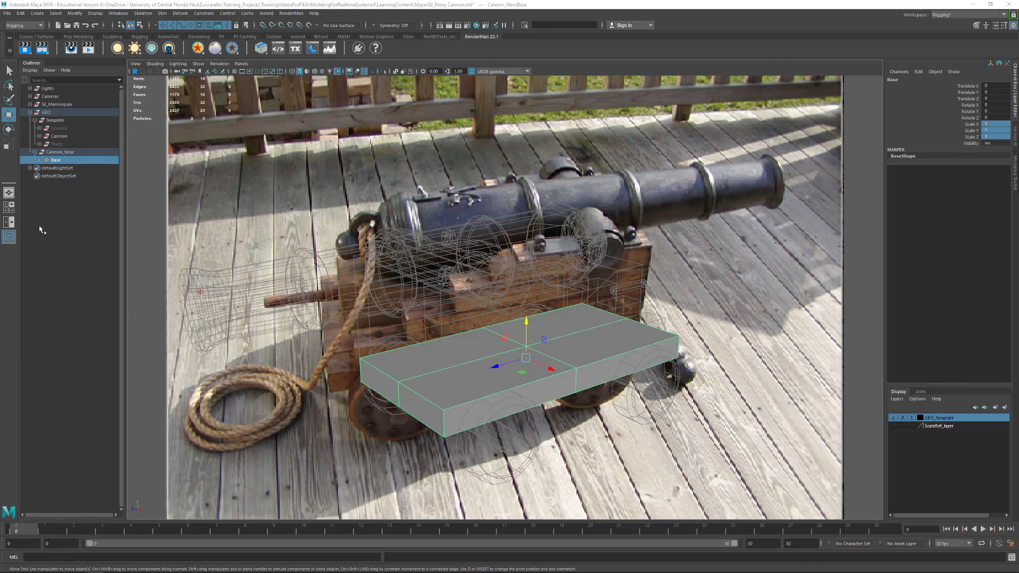
pyautogui.click(20, 13)
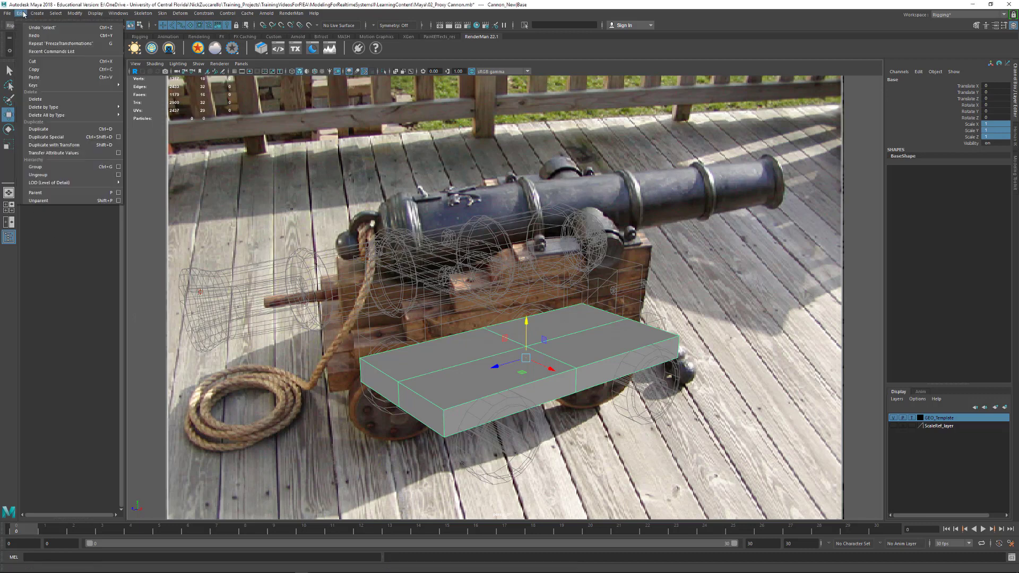
pyautogui.click(83, 129)
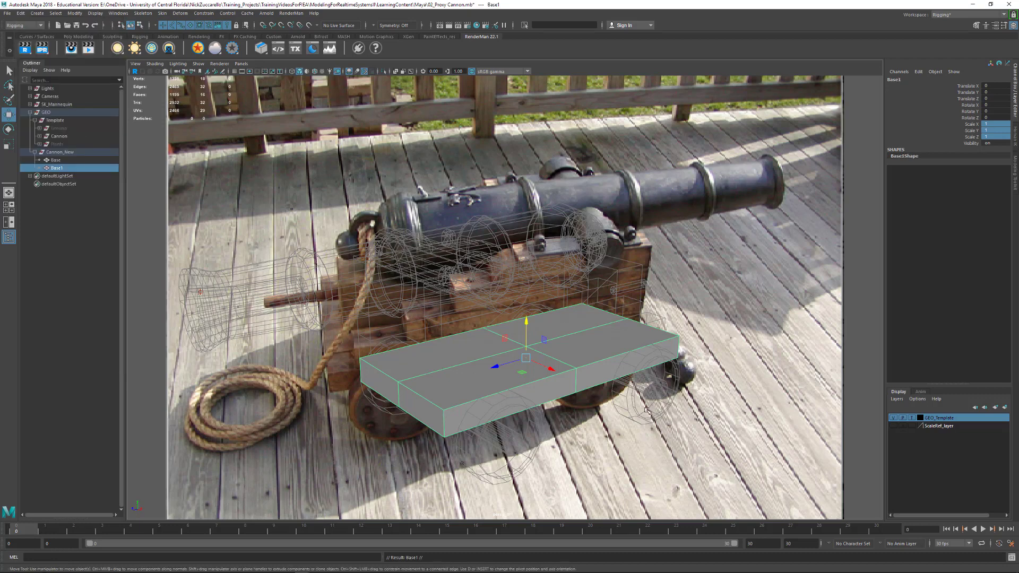
# Raise the duplicated slab on top of the original Base with Translate Y set to 10
pyautogui.keyDown('alt'); pyautogui.moveTo(507, 454); pyautogui.dragTo(540, 429); pyautogui.keyUp('alt')
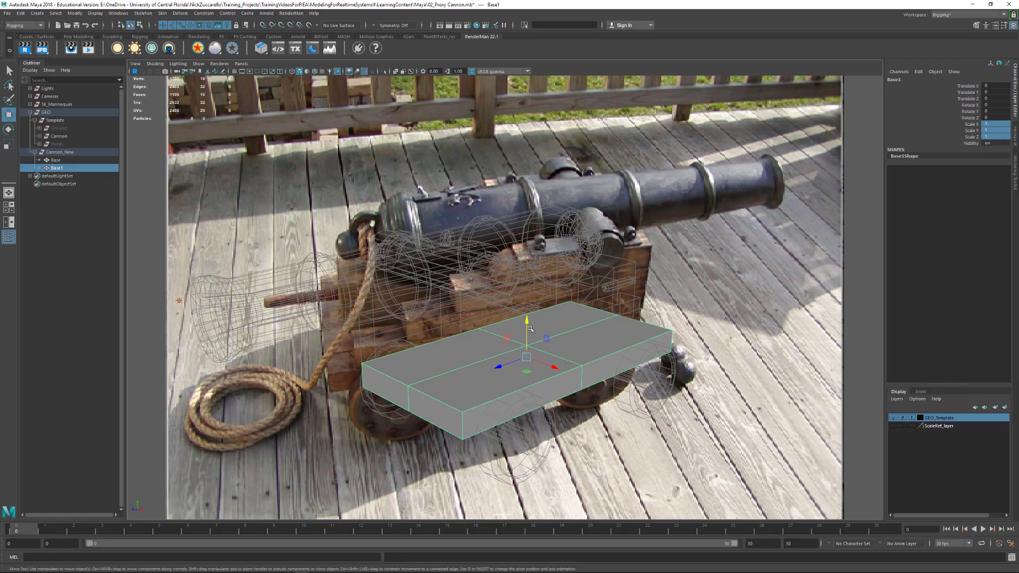
pyautogui.moveTo(529, 326); pyautogui.dragTo(526, 295)
pyautogui.doubleClick(1000, 92)
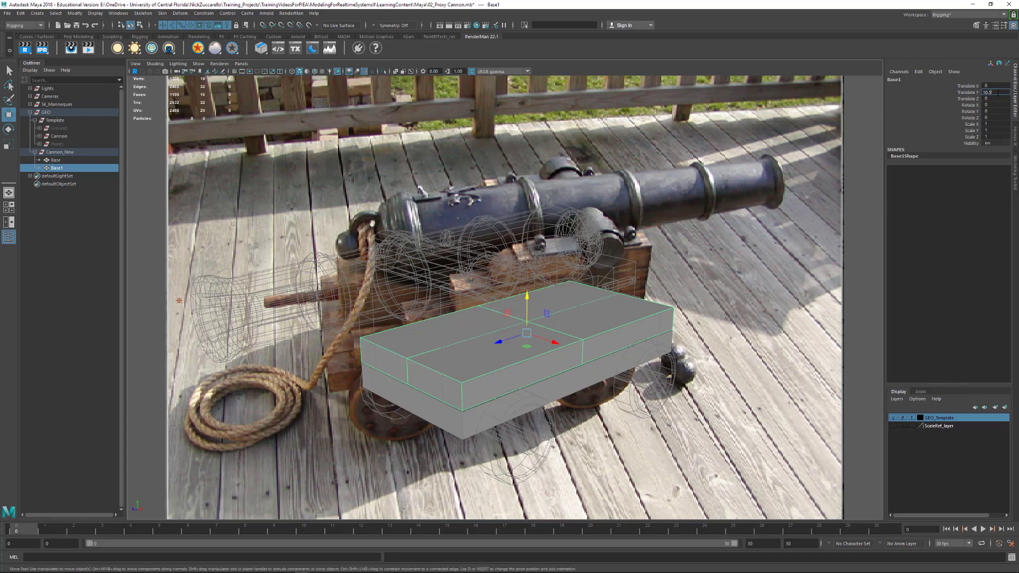
pyautogui.press('Return')
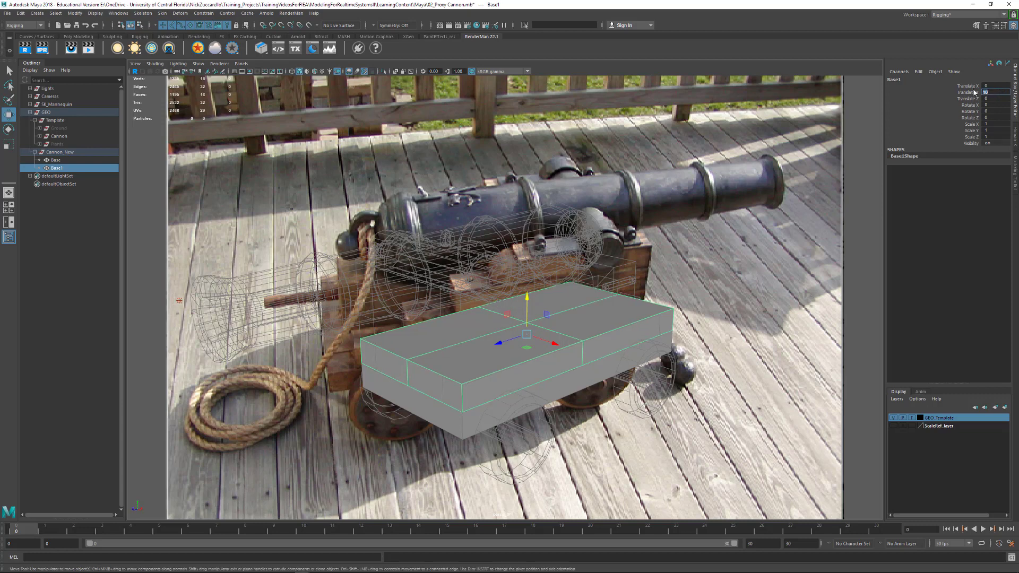
# Isolate the duplicated slab in the perspective view
pyautogui.keyDown('alt'); pyautogui.moveTo(571, 328); pyautogui.dragTo(512, 365); pyautogui.keyUp('alt')
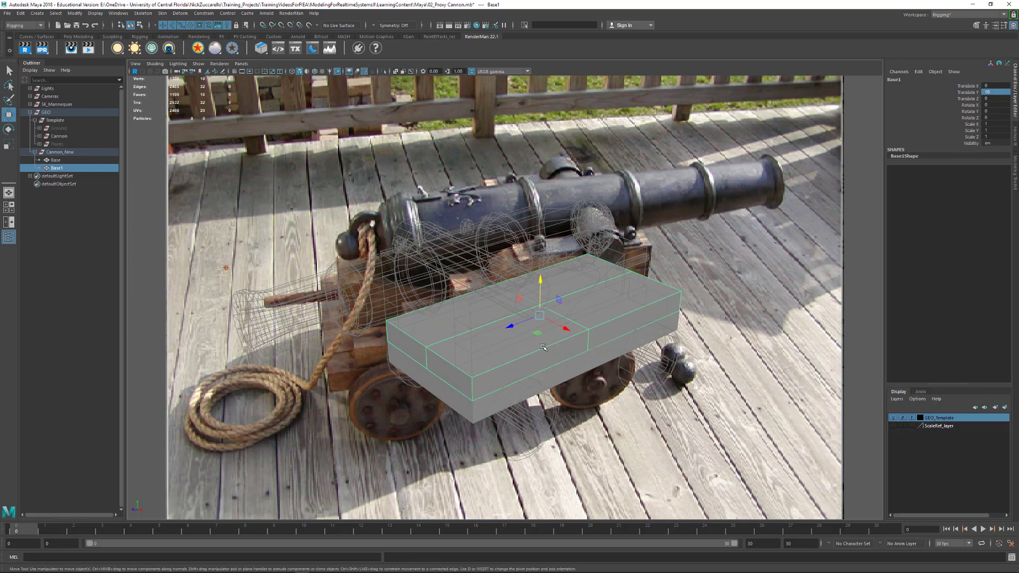
pyautogui.click(202, 68)
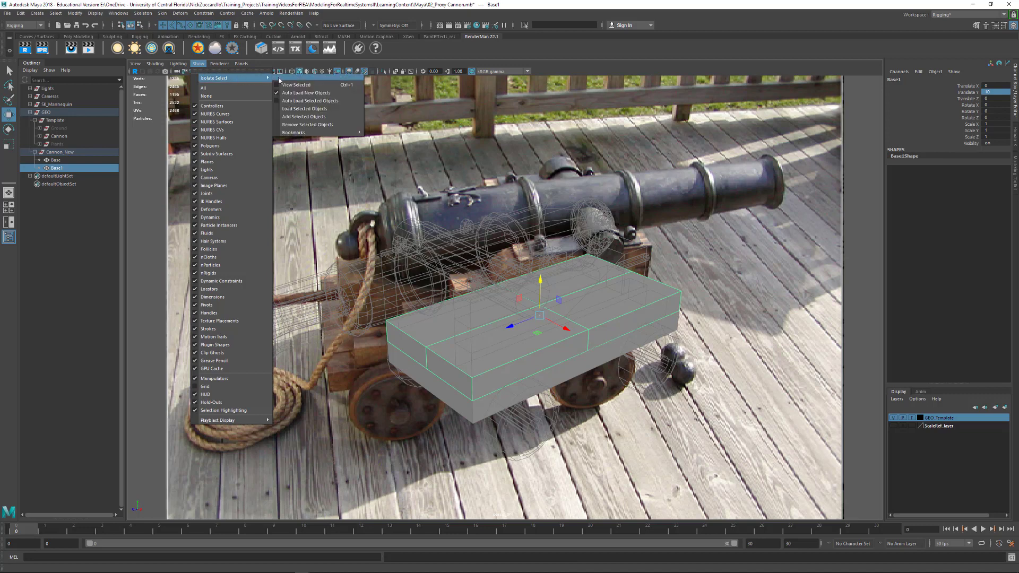
pyautogui.click(296, 86)
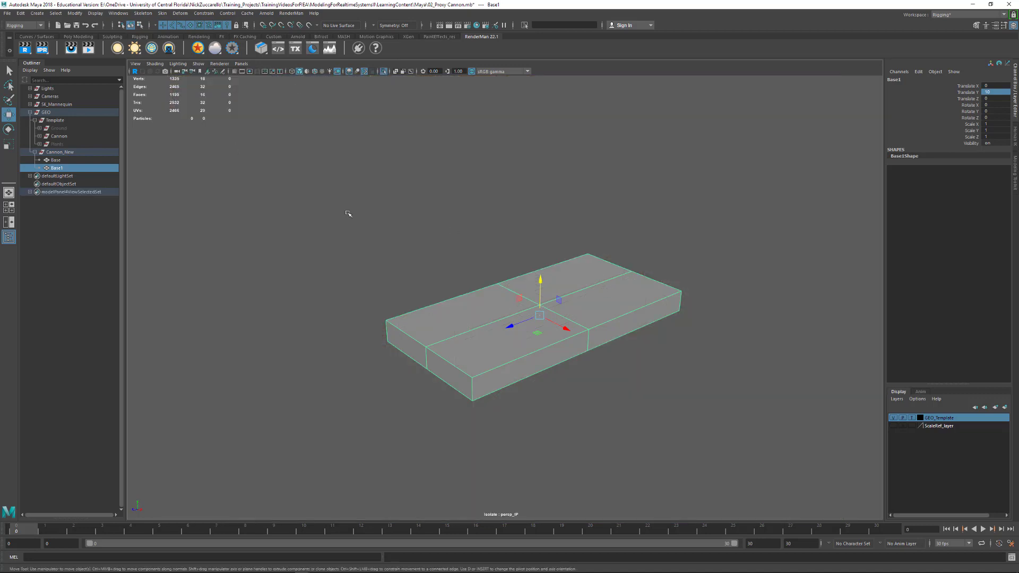
# Delete the duplicated slab's lengthwise centre edge loop with its vertices, undo that, and delete only the loop's edges
pyautogui.click(431, 297)
pyautogui.keyDown('alt'); pyautogui.moveTo(391, 290); pyautogui.dragTo(390, 300, button='middle'); pyautogui.keyUp('alt')
pyautogui.keyDown('alt'); pyautogui.moveTo(391, 301); pyautogui.dragTo(419, 375, button='right'); pyautogui.keyUp('alt')
pyautogui.click(504, 368)
pyautogui.keyDown('alt'); pyautogui.moveTo(534, 366); pyautogui.dragTo(538, 352, button='middle'); pyautogui.keyUp('alt')
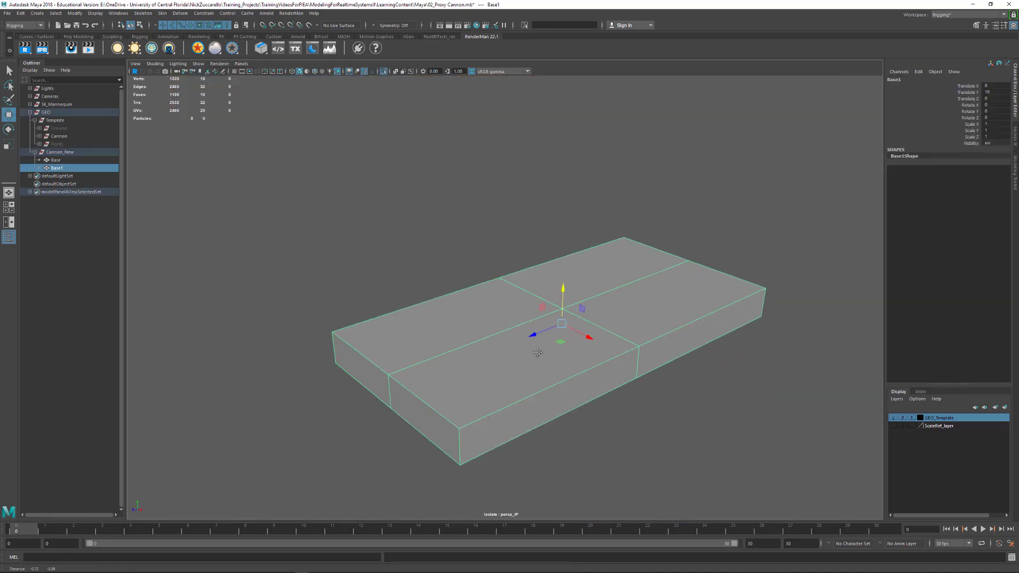
pyautogui.keyDown('alt'); pyautogui.moveTo(538, 353); pyautogui.dragTo(444, 313); pyautogui.keyUp('alt')
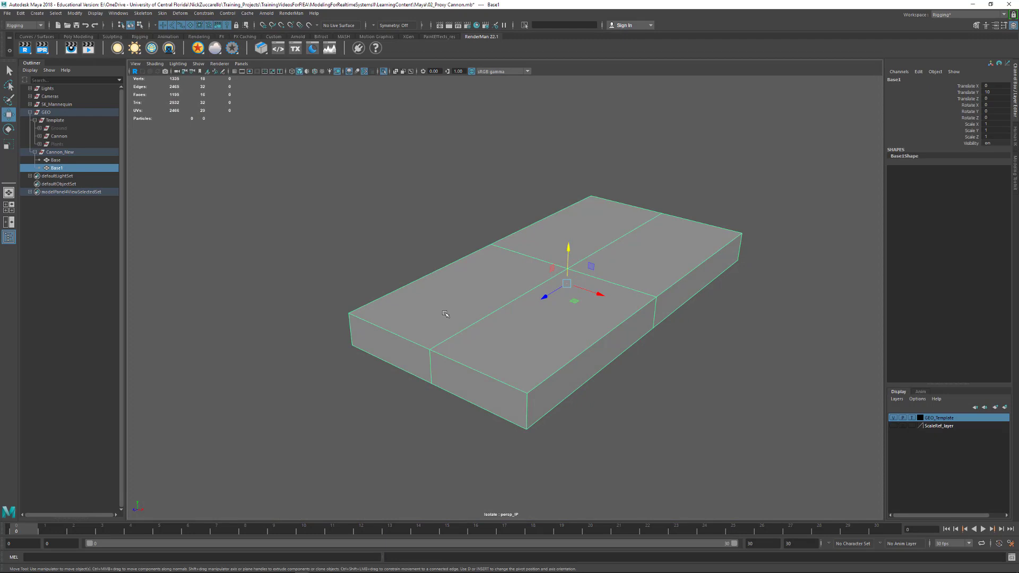
pyautogui.rightClick(487, 336)
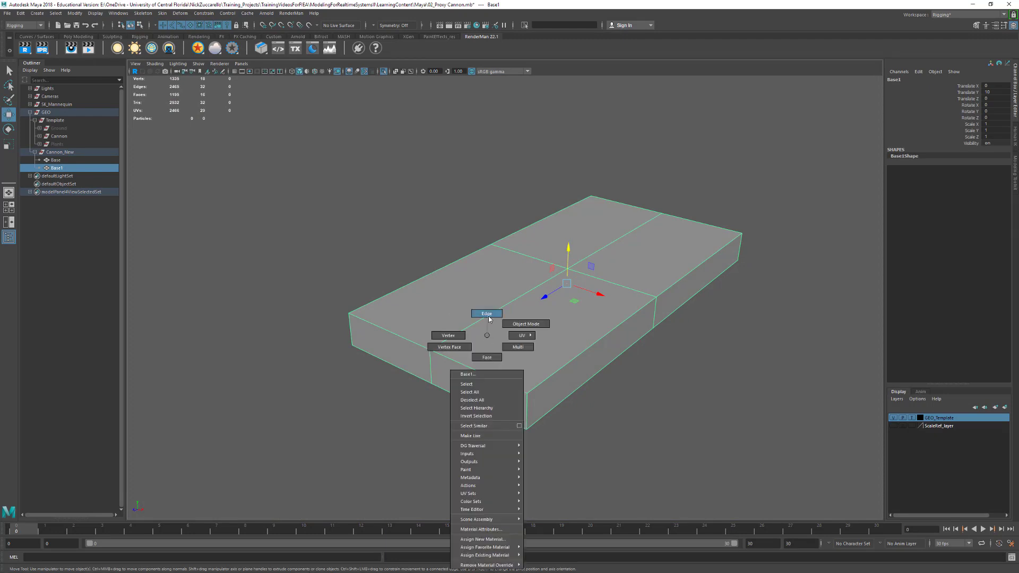
pyautogui.click(487, 314)
pyautogui.doubleClick(489, 313)
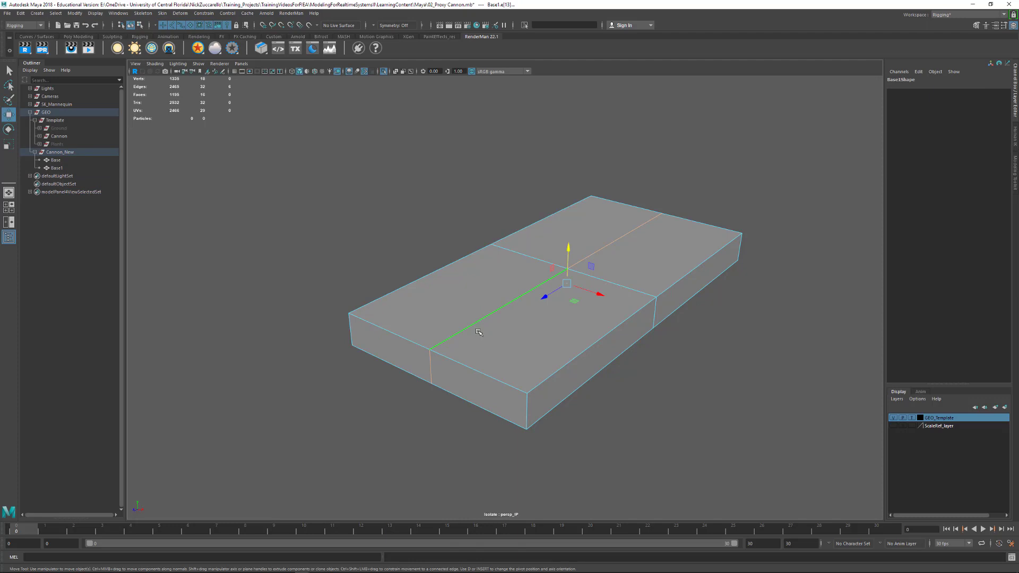
pyautogui.hotkey('ctrl', 'Delete')
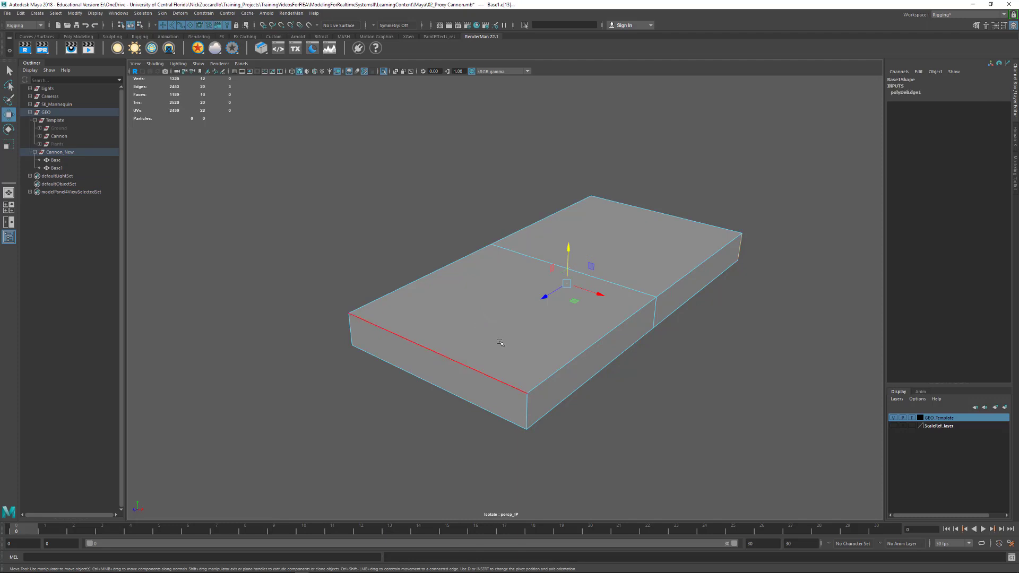
pyautogui.hotkey('ctrl', 'z')
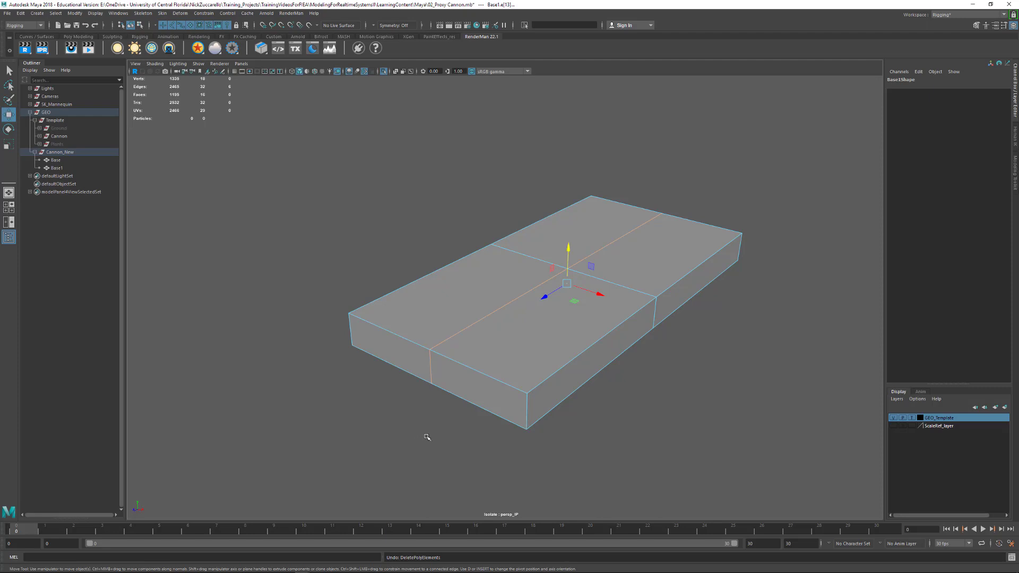
pyautogui.click(427, 436)
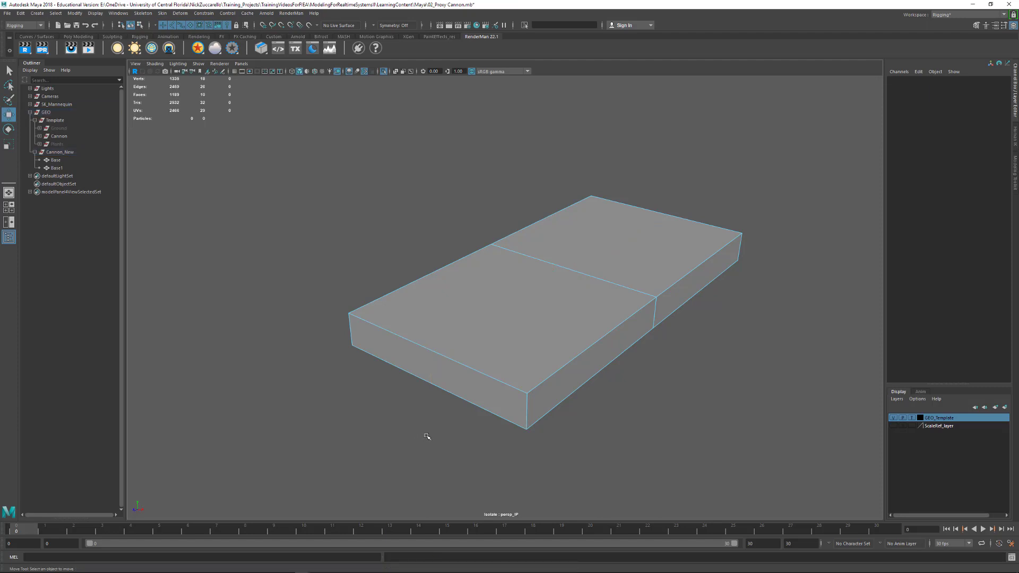
# Remove the stray vertices left on the duplicated slab where the lengthwise edge loop ran
pyautogui.moveTo(470, 374); pyautogui.dragTo(429, 335, button='right')
pyautogui.moveTo(348, 289); pyautogui.dragTo(497, 435)
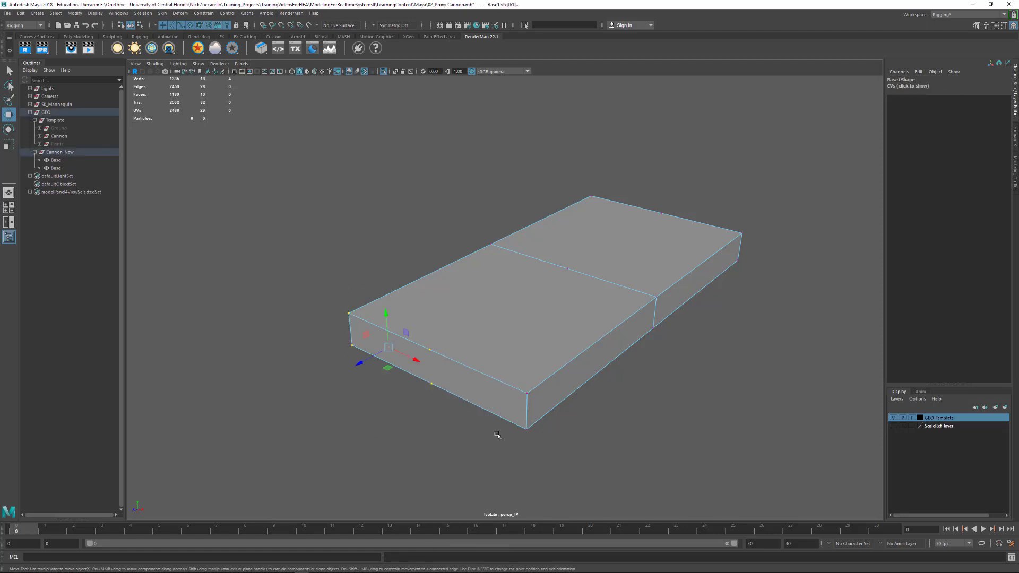
pyautogui.click(487, 431)
pyautogui.moveTo(427, 101); pyautogui.dragTo(870, 506)
pyautogui.press('Delete')
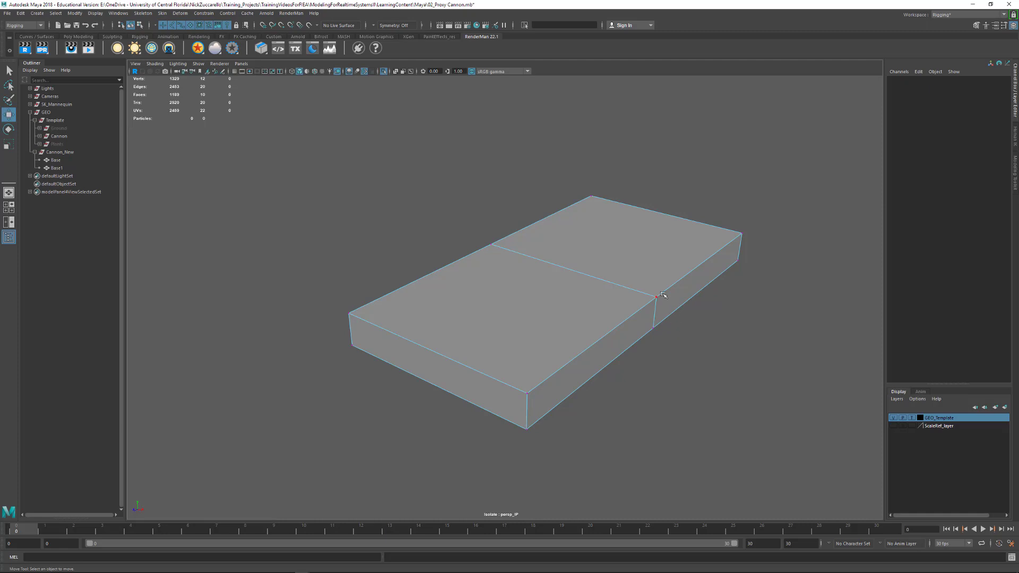
# Delete the slab's crosswise centre edge loop together with its vertices, leaving a plain six-sided box
pyautogui.rightClick(656, 317)
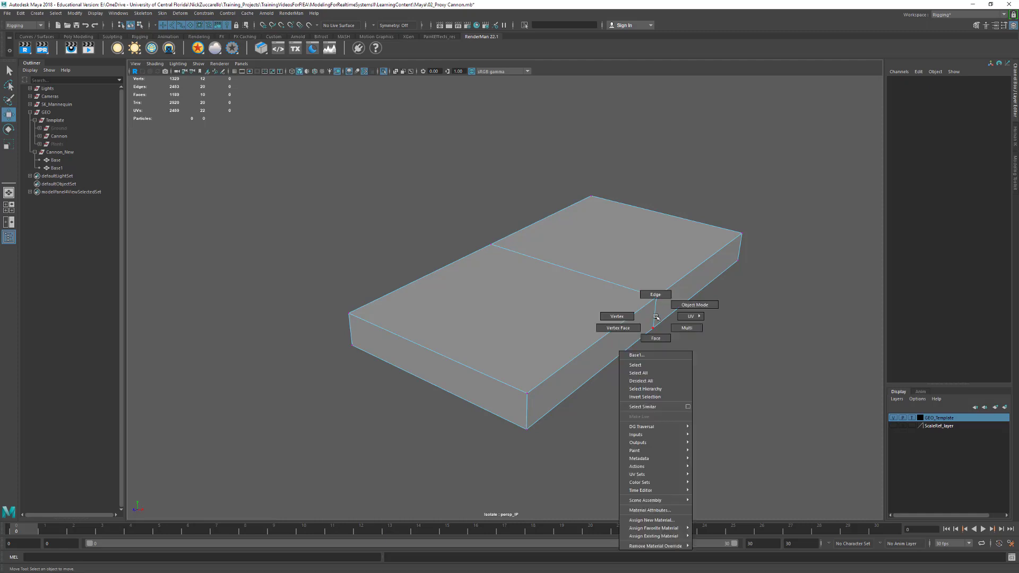
pyautogui.click(656, 295)
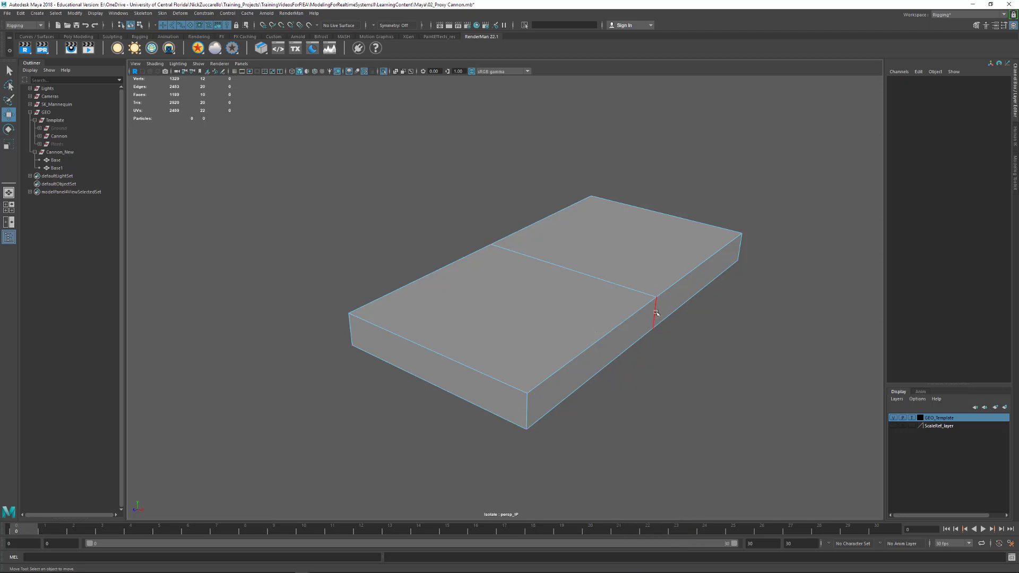
pyautogui.doubleClick(654, 316)
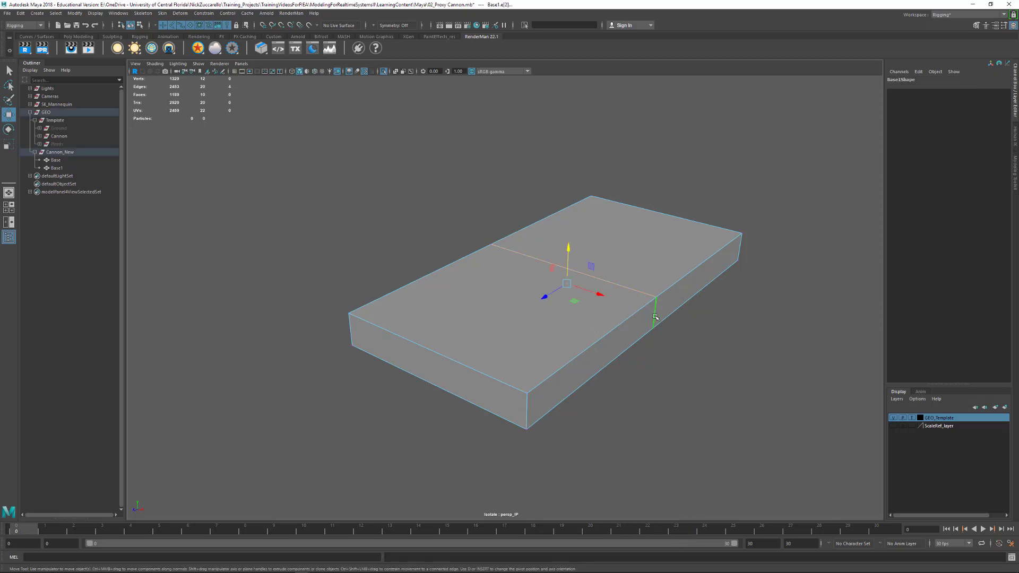
pyautogui.hotkey('ctrl', 'Delete')
pyautogui.keyDown('alt'); pyautogui.moveTo(657, 317); pyautogui.dragTo(584, 402); pyautogui.keyUp('alt')
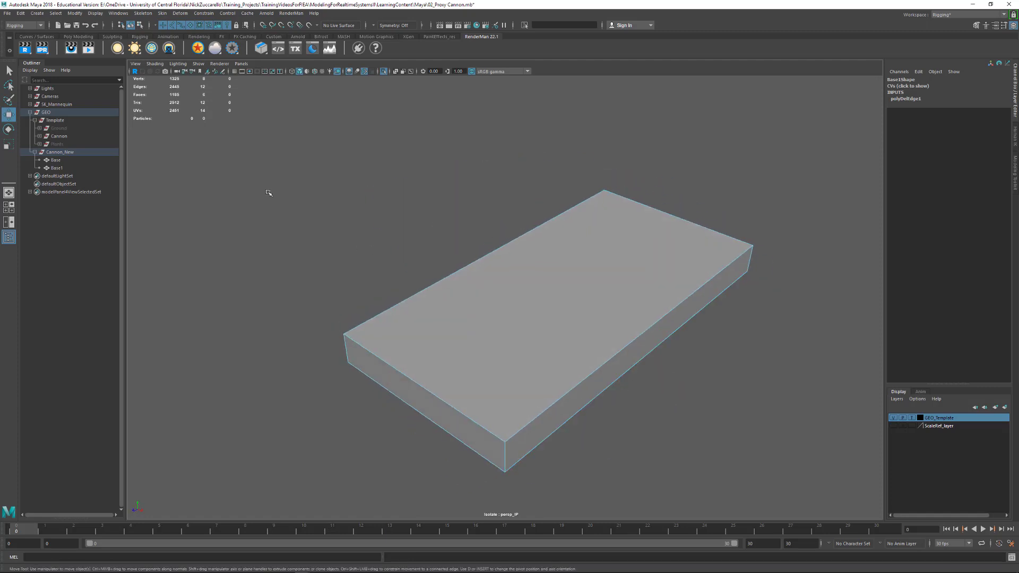
# Turn off View Selected isolation so the whole scene shows around the slab
pyautogui.click(199, 64)
pyautogui.moveTo(260, 78)
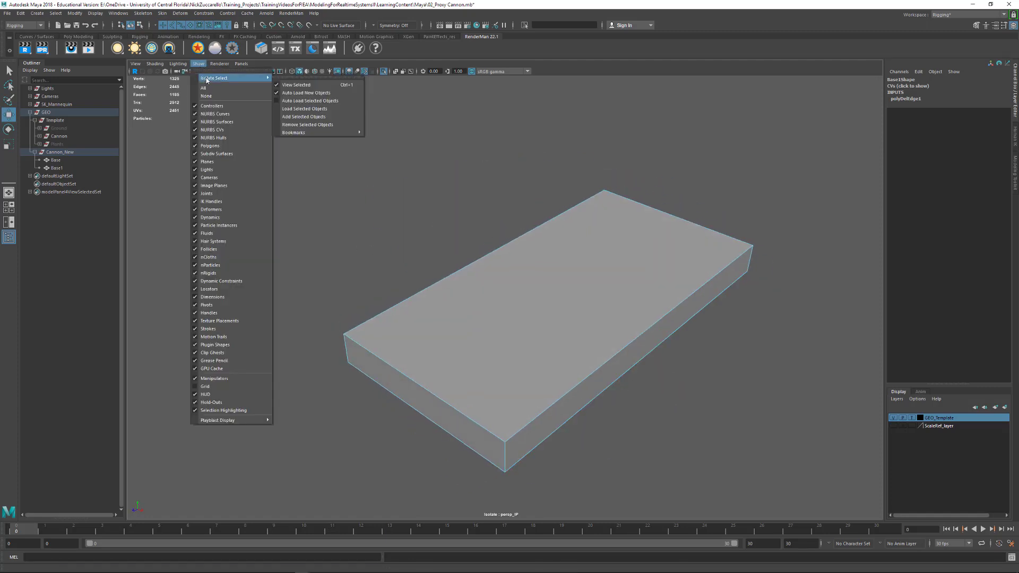
pyautogui.click(317, 85)
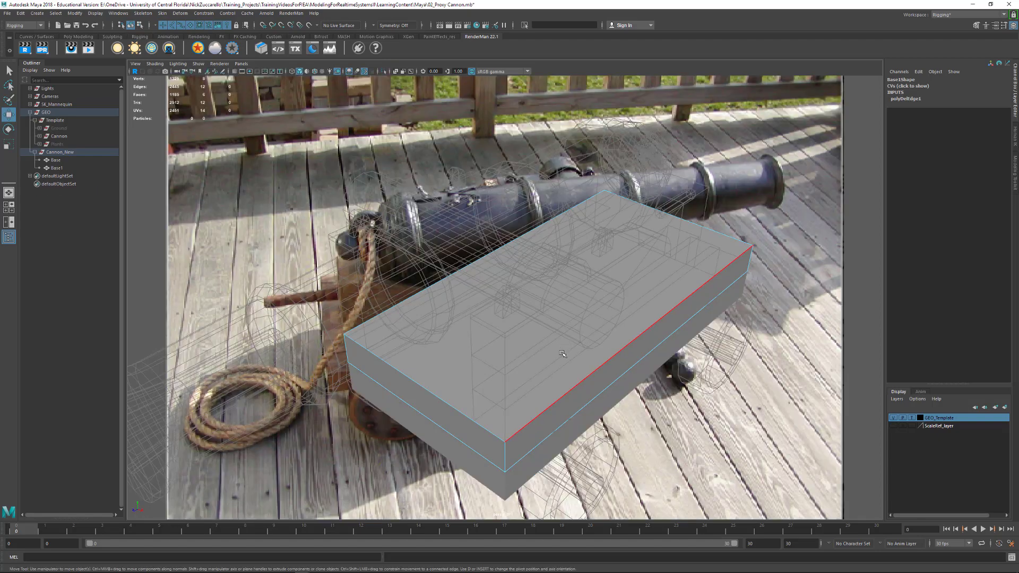
pyautogui.moveTo(561, 351)
pyautogui.keyDown('alt'); pyautogui.mouseDown()
pyautogui.moveTo(595, 351)
pyautogui.moveTo(541, 348)
pyautogui.mouseUp(); pyautogui.keyUp('alt')
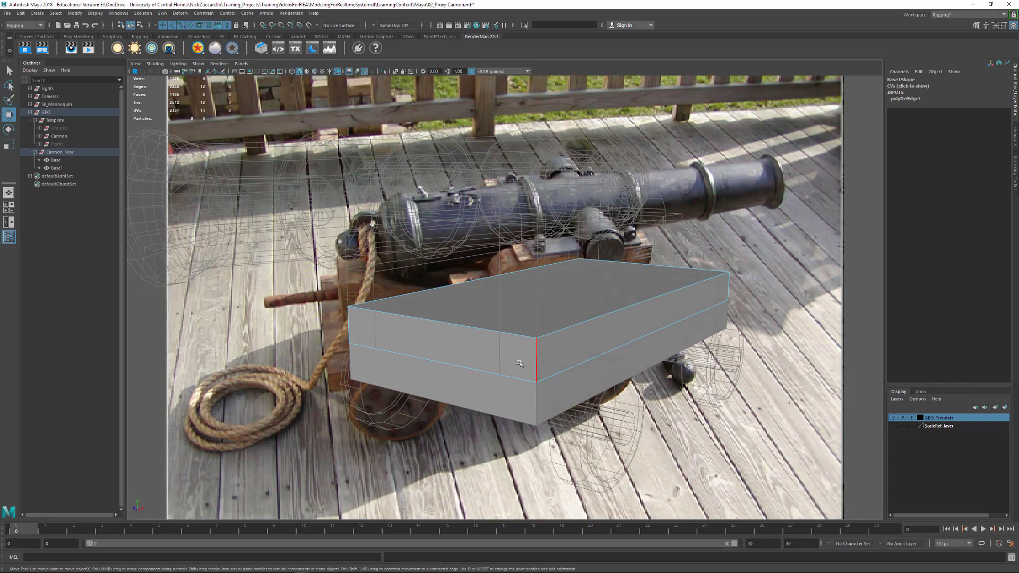
# Select one long side face of the duplicated slab and slide it inward across the width with vertex snapping
pyautogui.rightClick(470, 347)
pyautogui.keyDown('alt'); pyautogui.moveTo(466, 354); pyautogui.dragTo(433, 361); pyautogui.keyUp('alt')
pyautogui.click(466, 332)
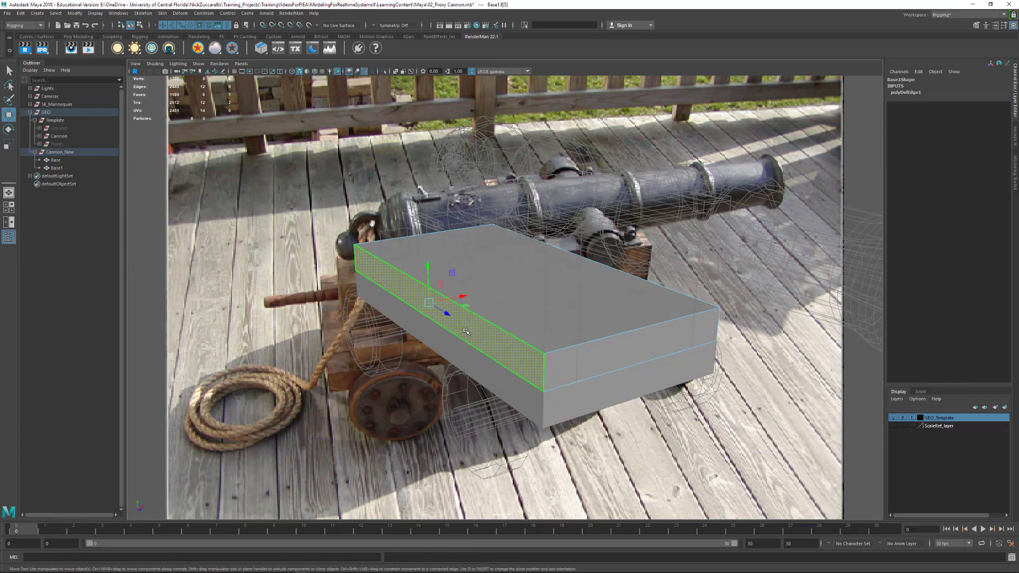
pyautogui.keyDown('alt'); pyautogui.moveTo(603, 343); pyautogui.dragTo(534, 345); pyautogui.keyUp('alt')
pyautogui.press('v')
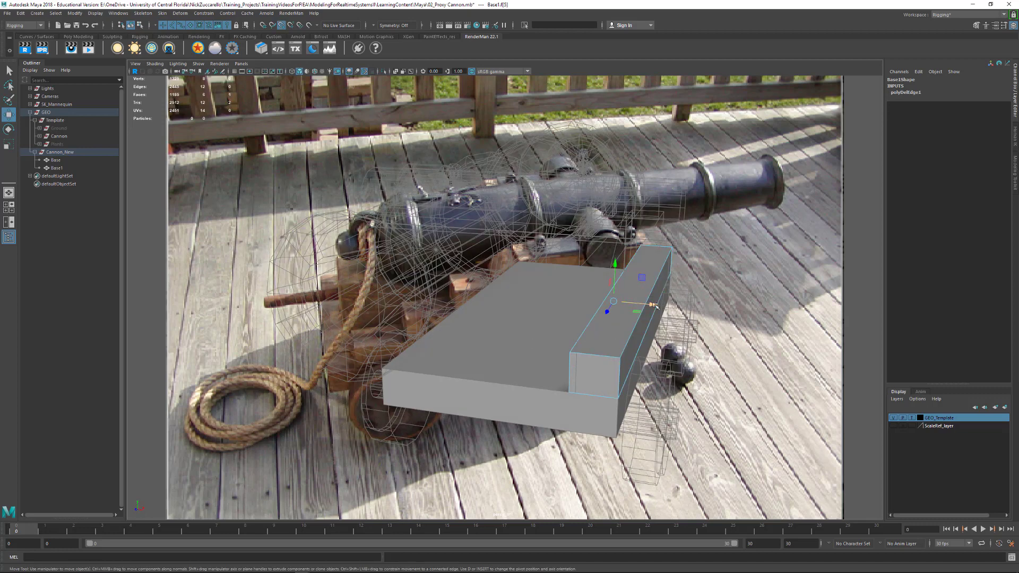
pyautogui.moveTo(654, 305); pyautogui.dragTo(510, 370)
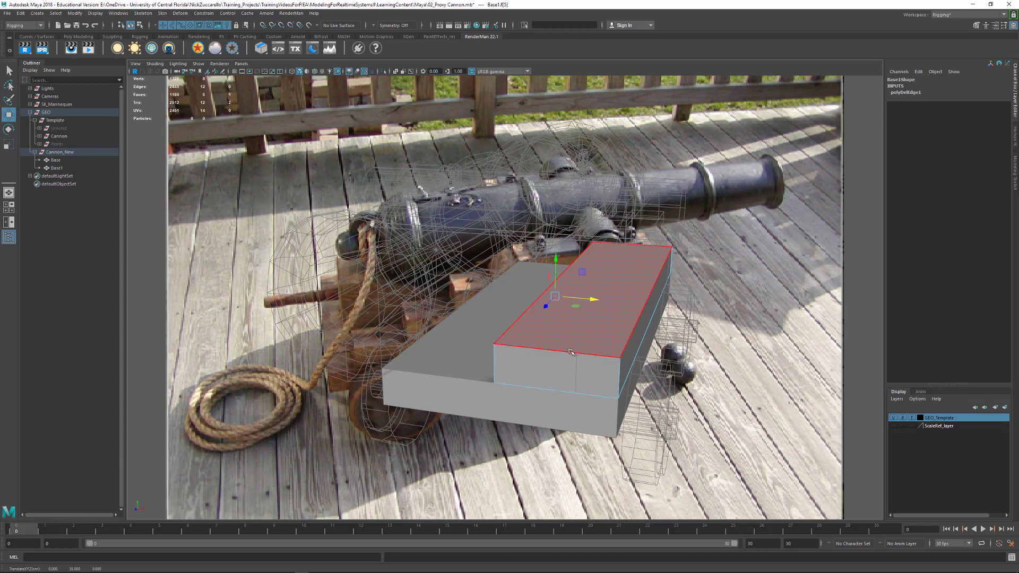
# Show the GEO_Template layer shaded, try aligning the long side face to the proxy side piece, and return the layer to template display
pyautogui.click(912, 417)
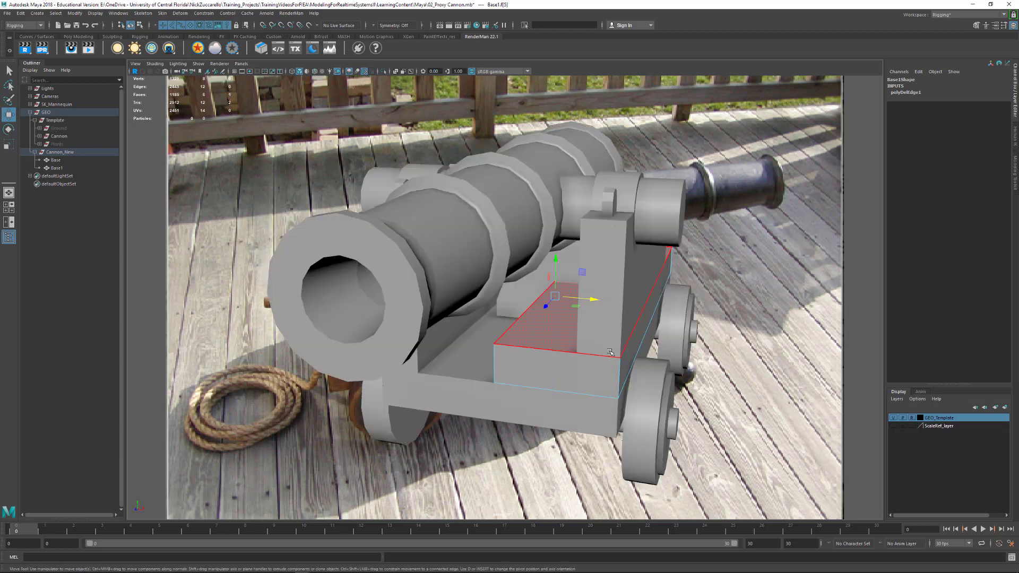
pyautogui.moveTo(593, 300); pyautogui.dragTo(577, 353)
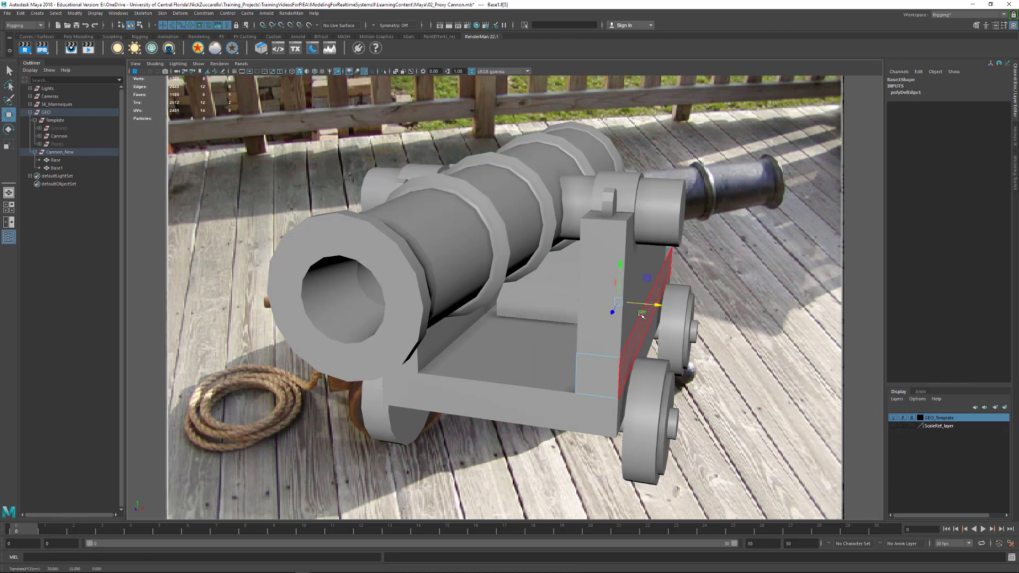
pyautogui.moveTo(657, 303); pyautogui.dragTo(597, 318)
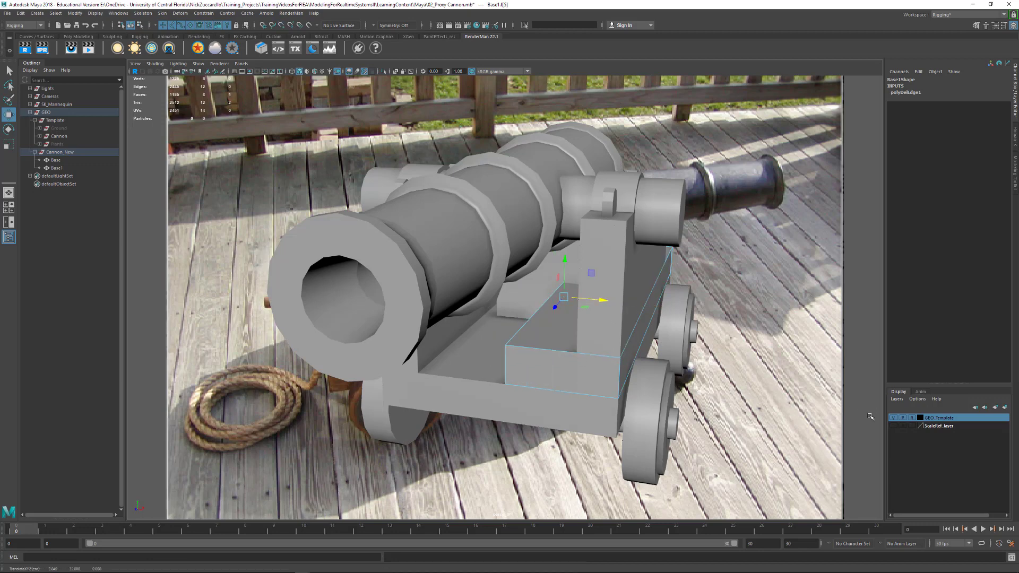
pyautogui.click(912, 418)
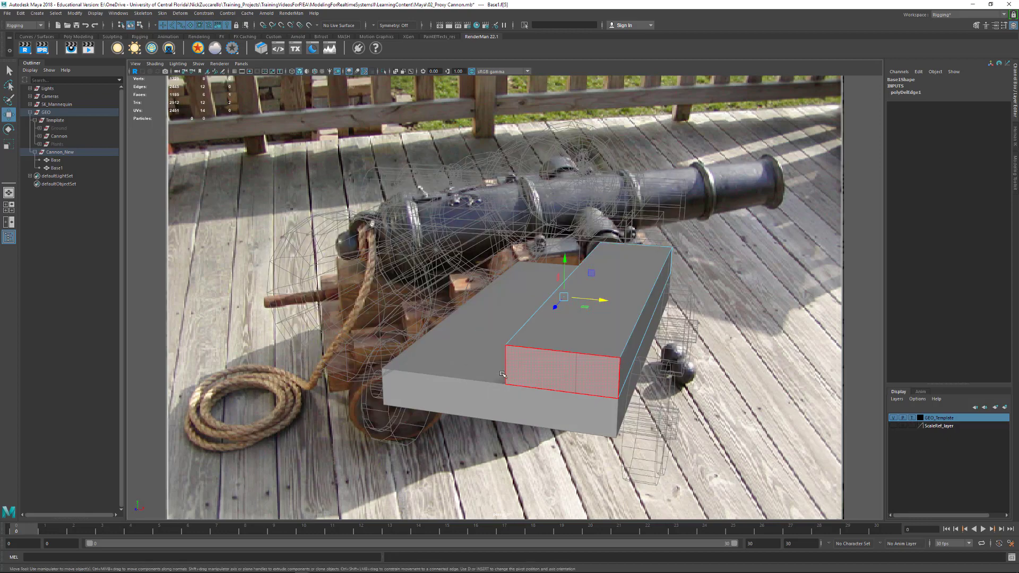
# Display the grid and snap the long side face to it, narrowing the block to the proxy side piece's width
pyautogui.keyDown('alt'); pyautogui.moveTo(499, 383); pyautogui.dragTo(614, 355); pyautogui.keyUp('alt')
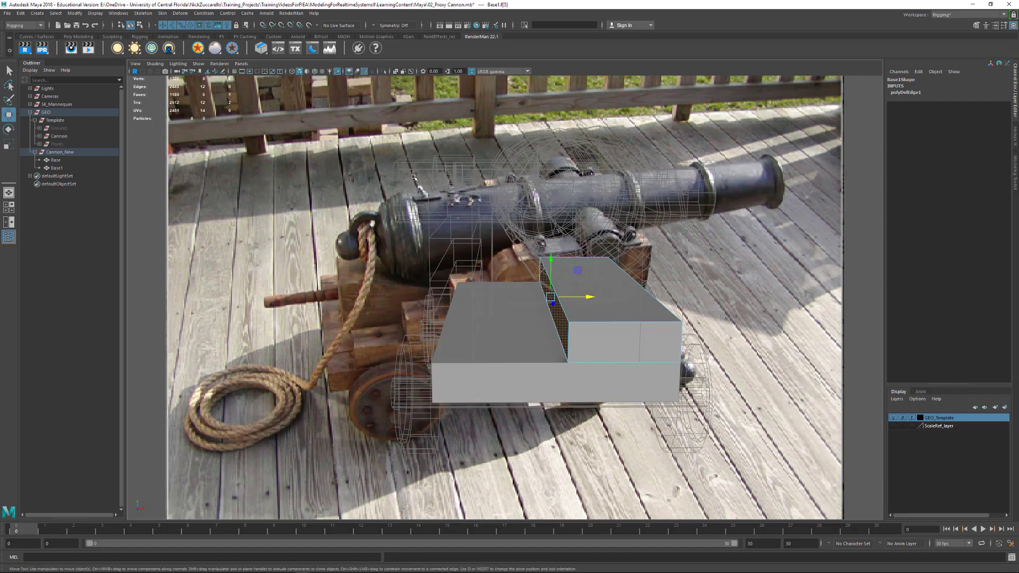
pyautogui.click(234, 71)
pyautogui.moveTo(471, 276)
pyautogui.keyDown('alt'); pyautogui.mouseDown()
pyautogui.moveTo(454, 273)
pyautogui.moveTo(474, 274)
pyautogui.mouseUp(); pyautogui.keyUp('alt')
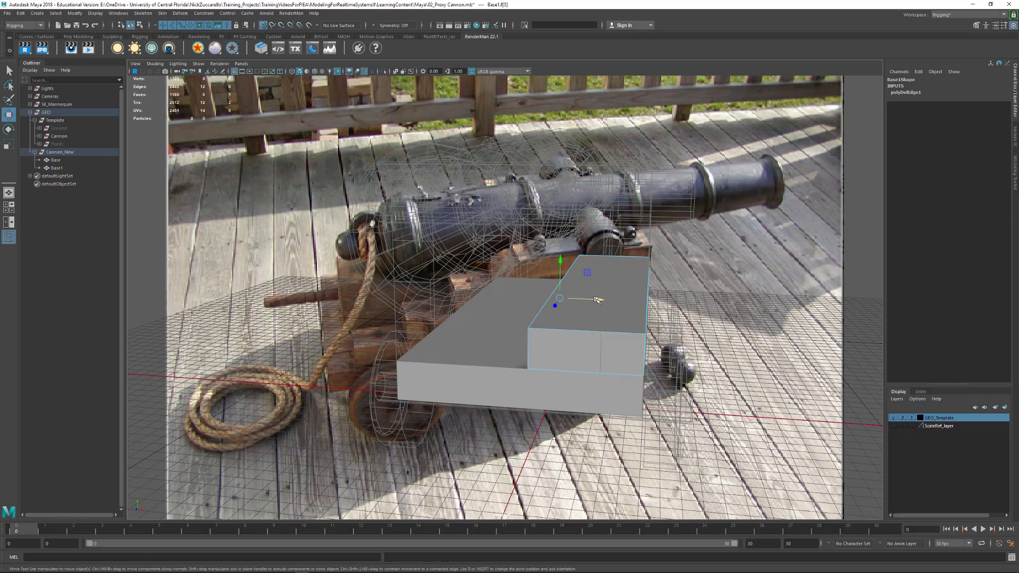
pyautogui.moveTo(596, 300); pyautogui.dragTo(614, 312)
# Select one end face of the narrowed side block and snap it along the block's length
pyautogui.click(412, 353)
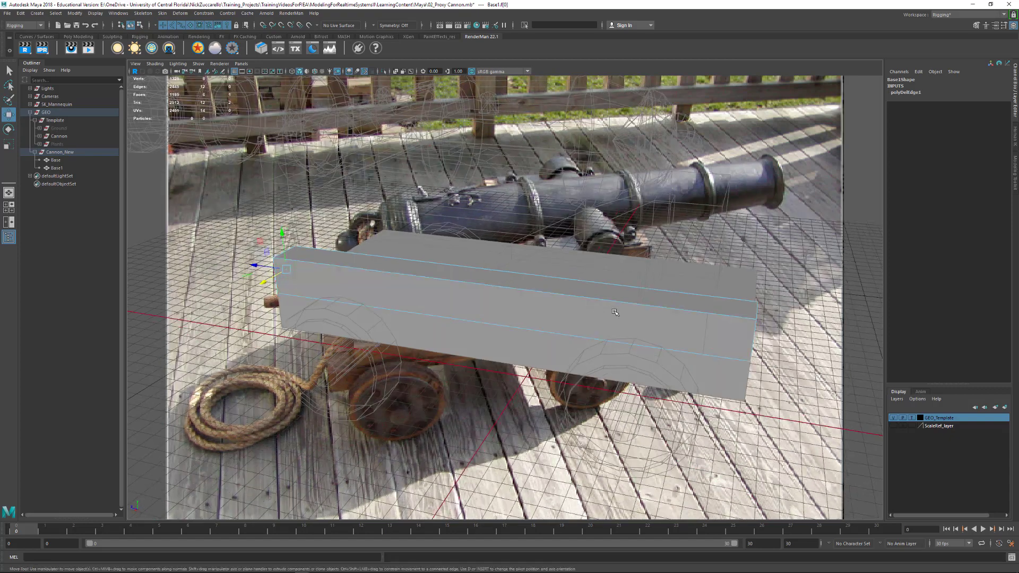
pyautogui.keyDown('alt'); pyautogui.moveTo(399, 310); pyautogui.dragTo(476, 324); pyautogui.keyUp('alt')
pyautogui.moveTo(312, 375); pyautogui.dragTo(441, 340)
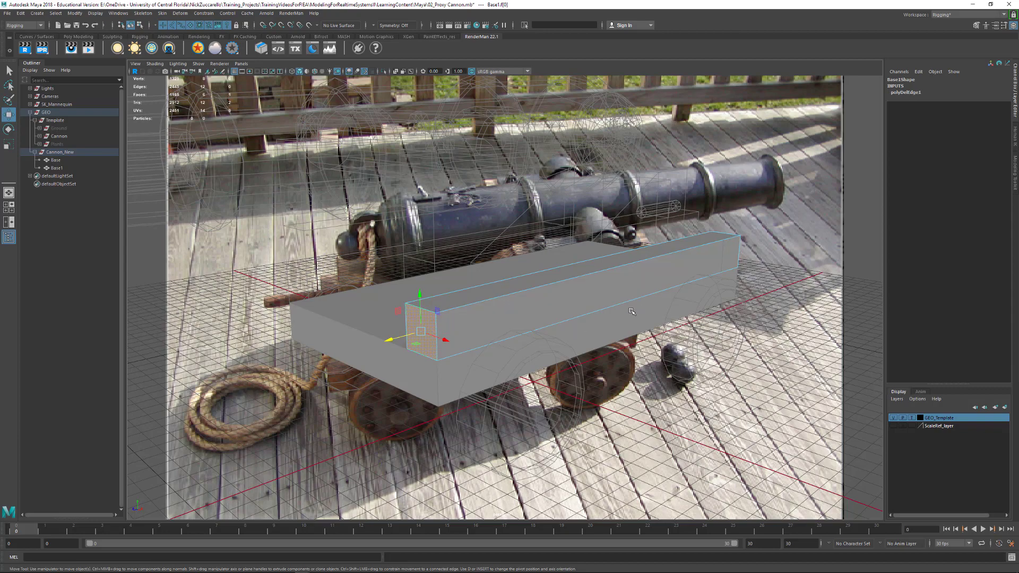
# Select the side block's opposite end face and move it along the length with grid snapping to match the proxy
pyautogui.keyDown('alt'); pyautogui.moveTo(631, 312); pyautogui.dragTo(575, 313); pyautogui.keyUp('alt')
pyautogui.keyDown('alt'); pyautogui.moveTo(763, 330); pyautogui.dragTo(613, 327, button='middle'); pyautogui.keyUp('alt')
pyautogui.keyDown('alt'); pyautogui.moveTo(614, 329); pyautogui.dragTo(470, 300); pyautogui.keyUp('alt')
pyautogui.click(507, 303)
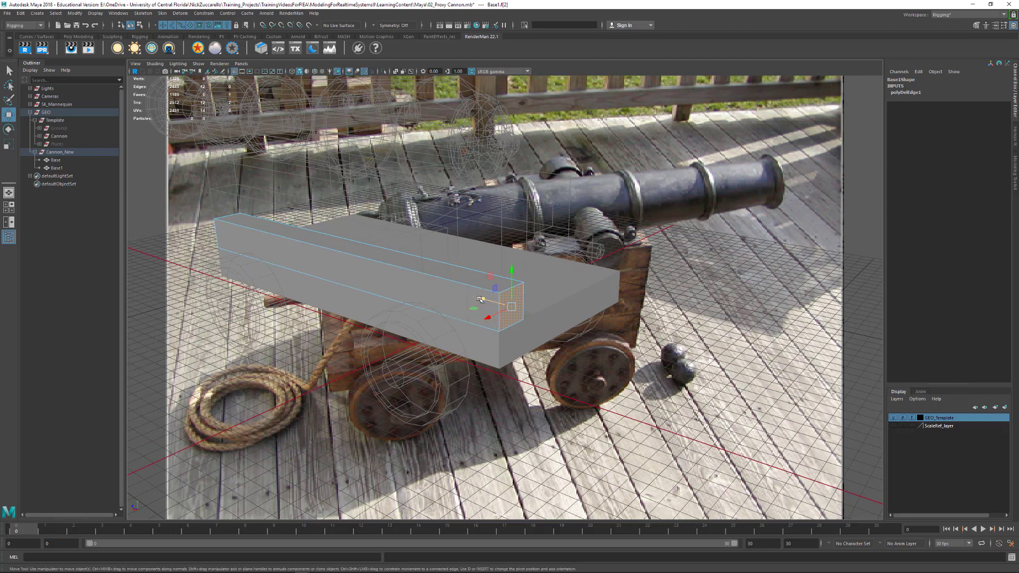
pyautogui.press('x')
pyautogui.moveTo(487, 300); pyautogui.dragTo(510, 321)
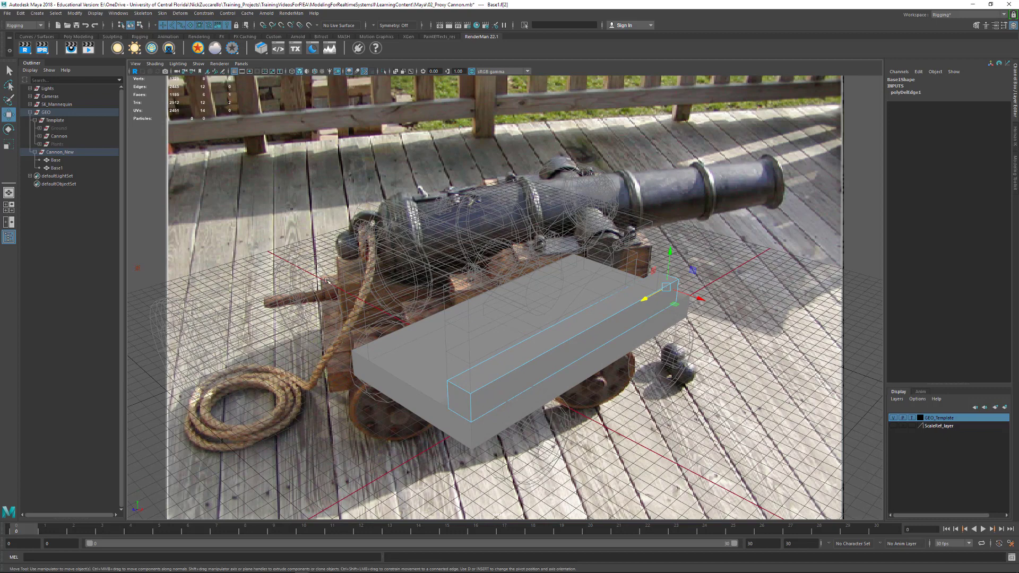
# Inspect the proxy pieces pCube3 and pCube2 in the template's Side_L group, and reselect Base1
pyautogui.click(39, 136)
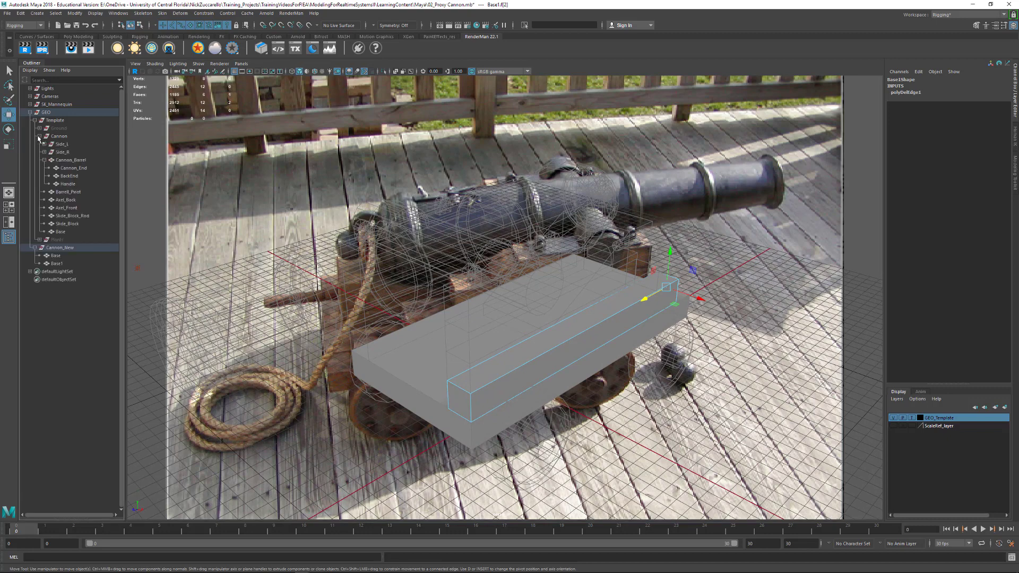
pyautogui.click(44, 144)
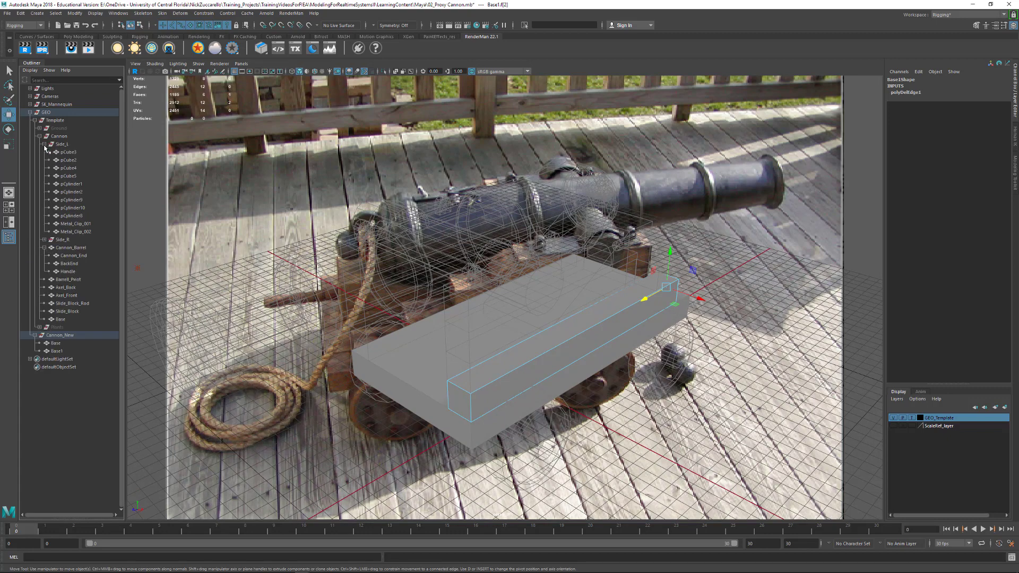
pyautogui.click(69, 152)
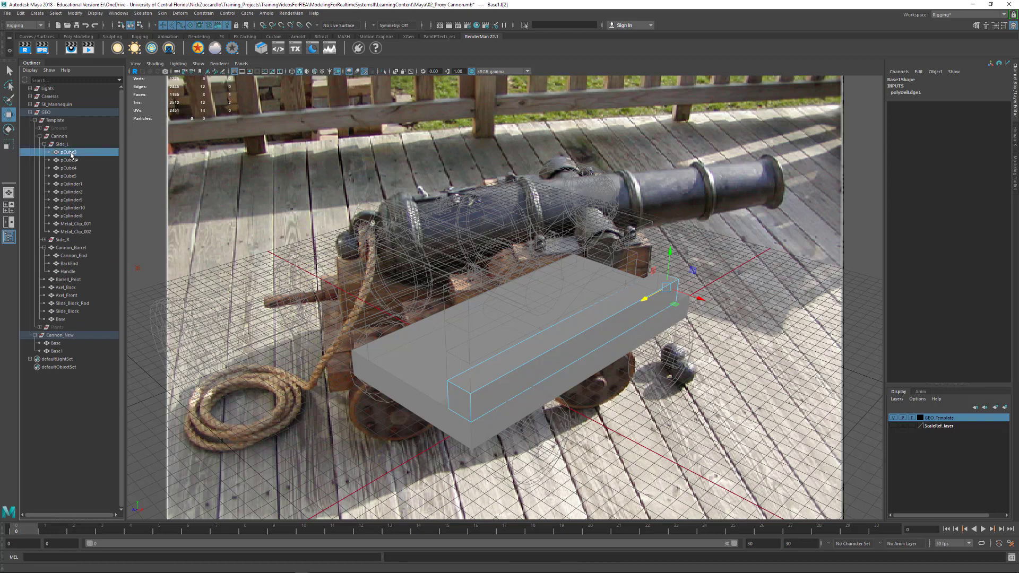
pyautogui.click(70, 160)
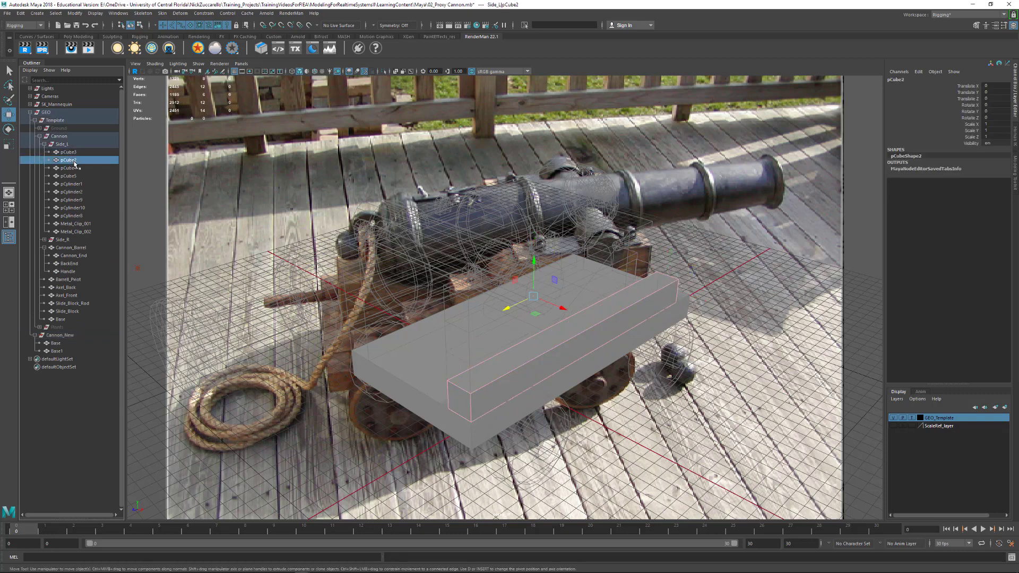
pyautogui.click(44, 144)
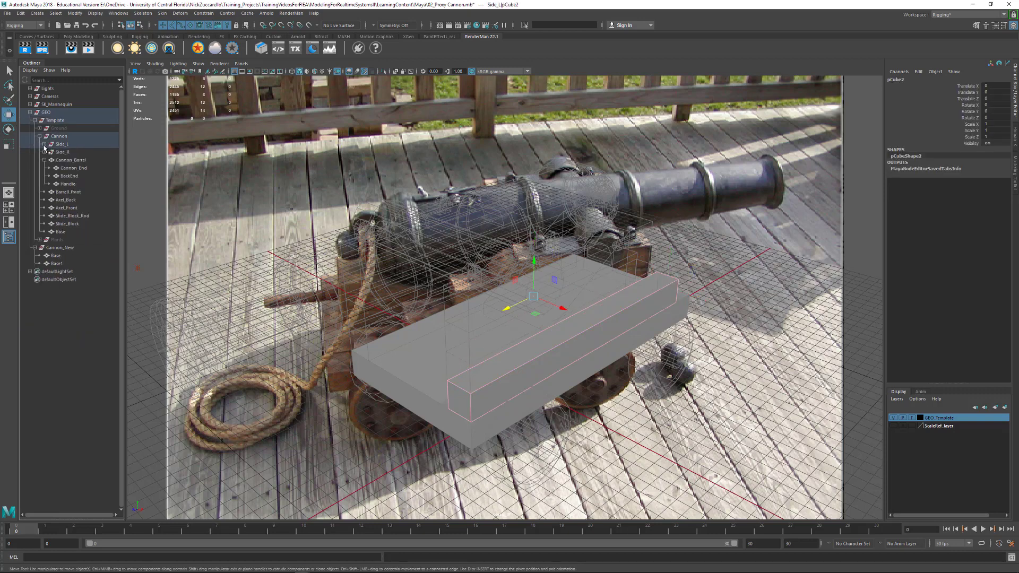
pyautogui.click(56, 264)
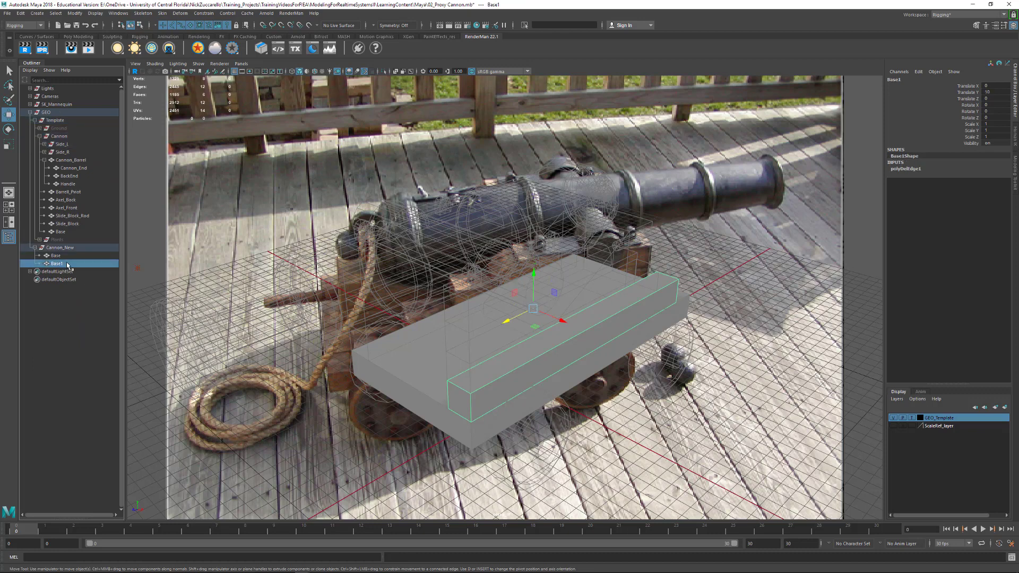
# Rename the side block Base1 as Rail_001 and hide the viewport grid
pyautogui.doubleClick(57, 264)
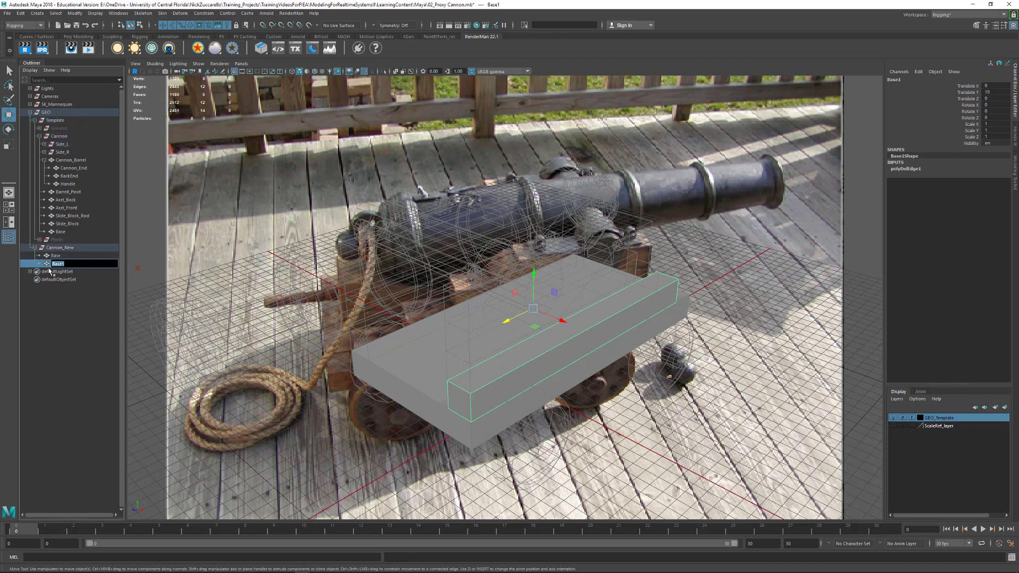
pyautogui.write('Rail_001')
pyautogui.press('Return')
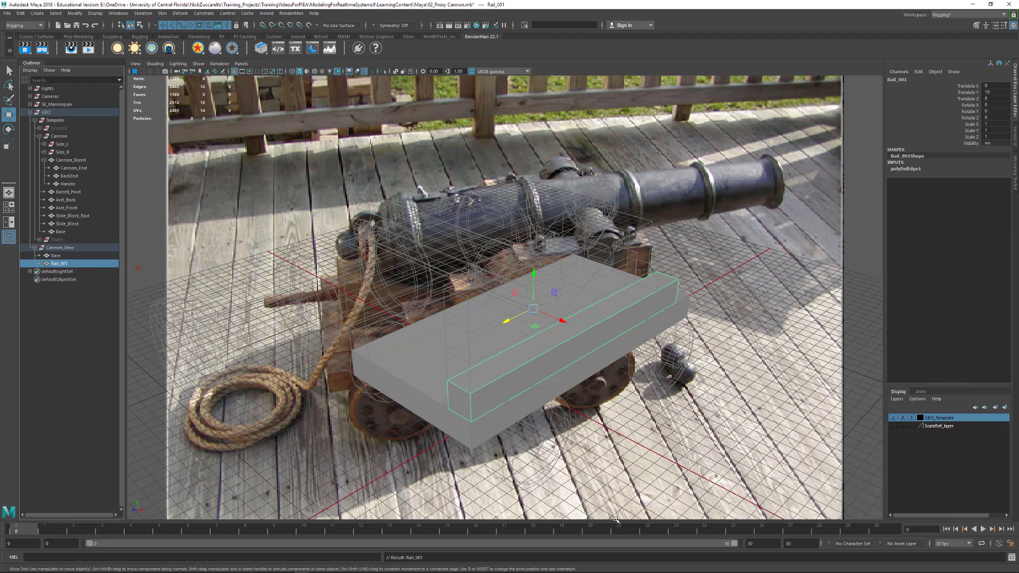
pyautogui.keyDown('alt'); pyautogui.moveTo(619, 494); pyautogui.dragTo(584, 419); pyautogui.keyUp('alt')
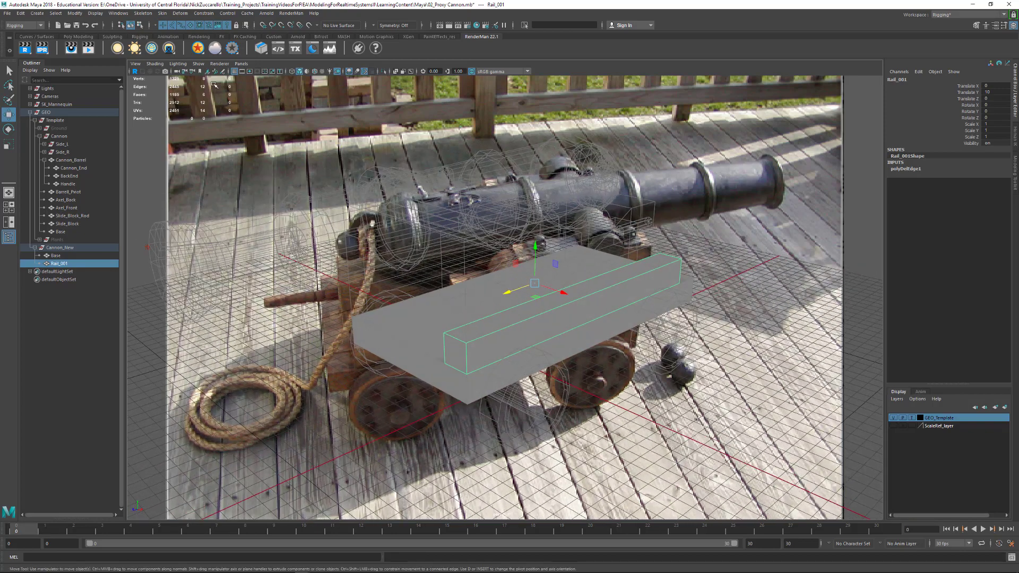
pyautogui.click(234, 71)
pyautogui.keyDown('alt'); pyautogui.moveTo(628, 258); pyautogui.dragTo(613, 265); pyautogui.keyUp('alt')
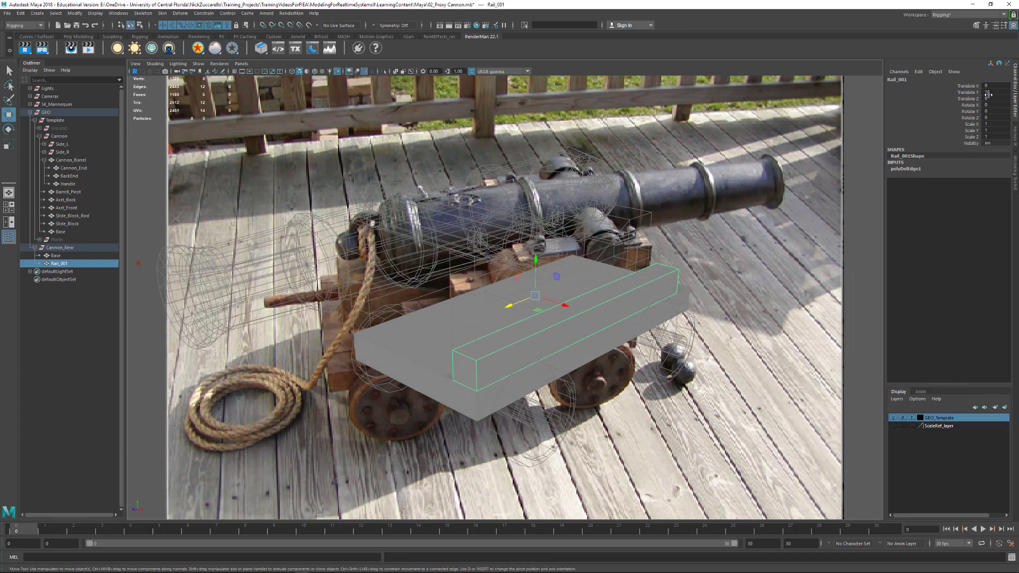
# Freeze the transformations of Rail_001 and delete its construction history
pyautogui.click(74, 14)
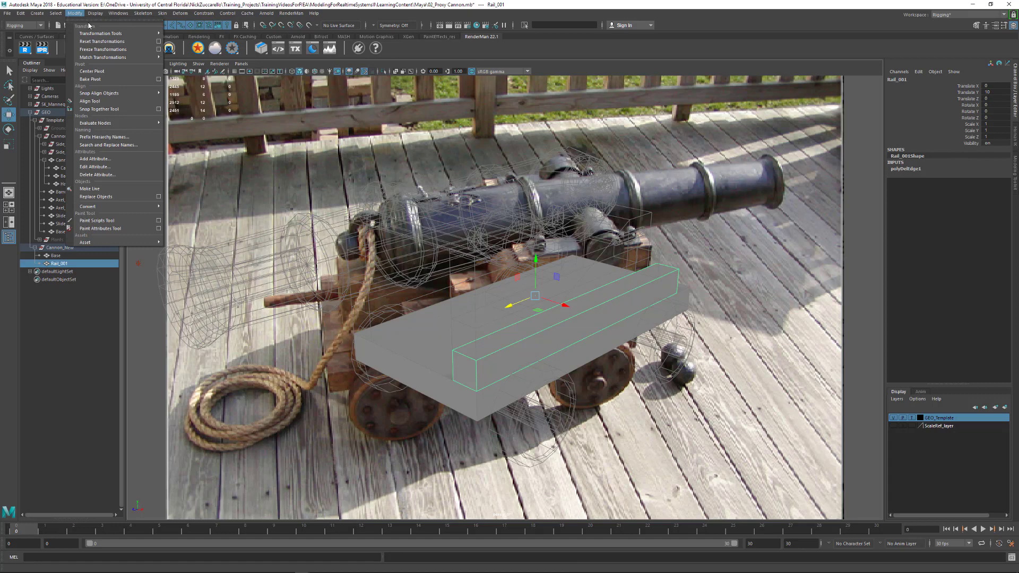
pyautogui.click(103, 49)
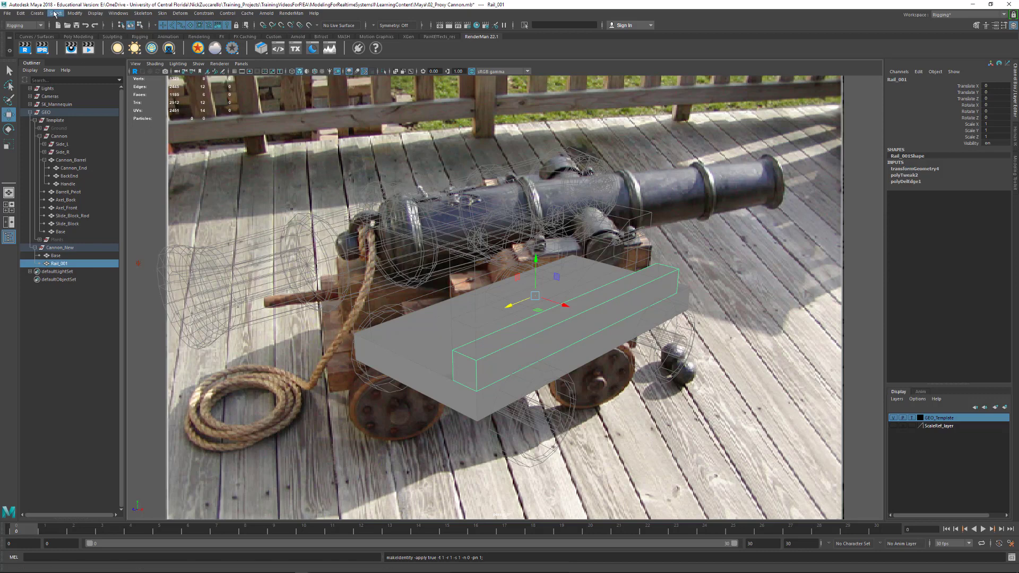
pyautogui.click(20, 13)
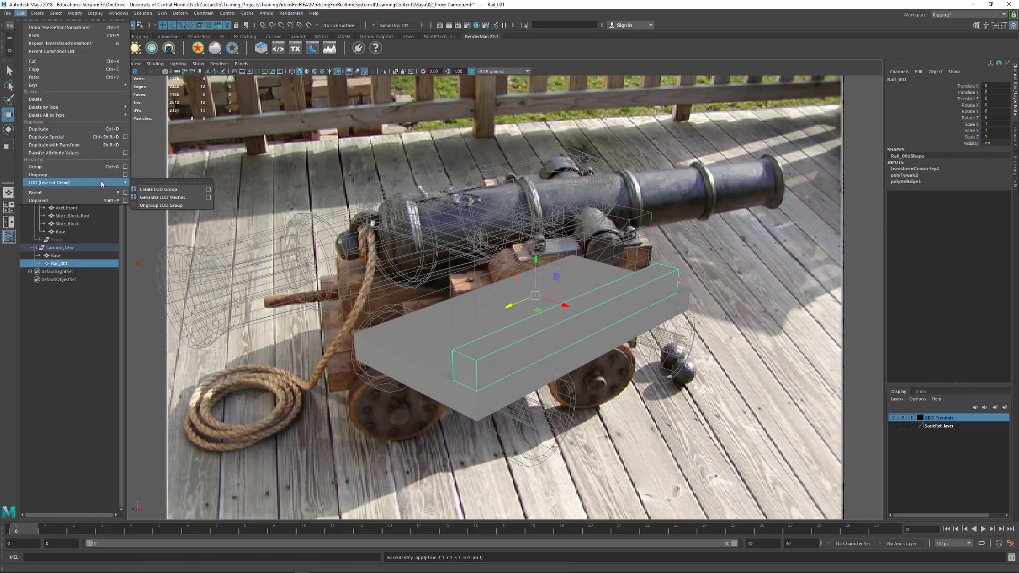
pyautogui.moveTo(91, 106)
pyautogui.click(156, 114)
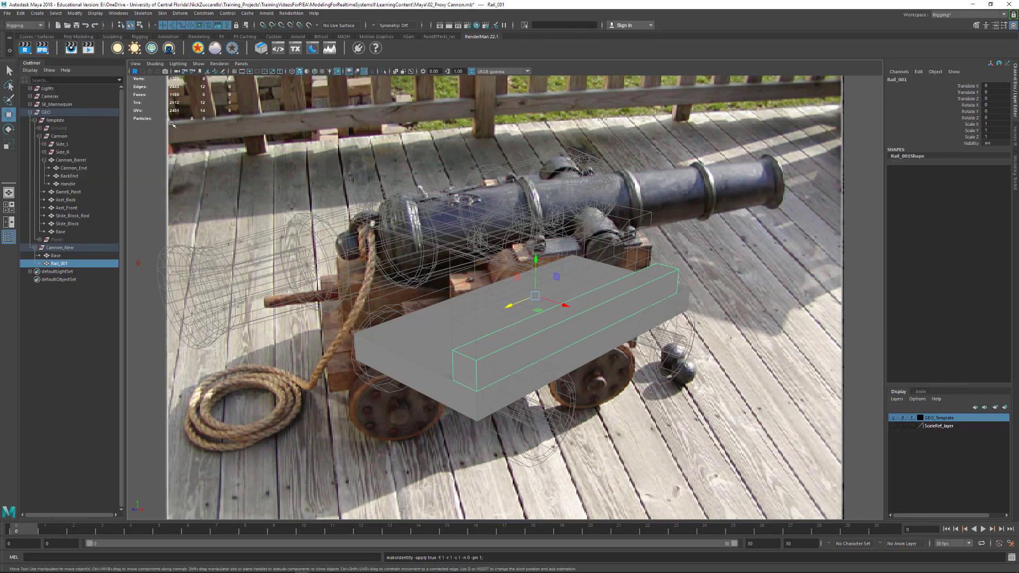
pyautogui.keyDown('alt'); pyautogui.moveTo(632, 318); pyautogui.dragTo(751, 344); pyautogui.keyUp('alt')
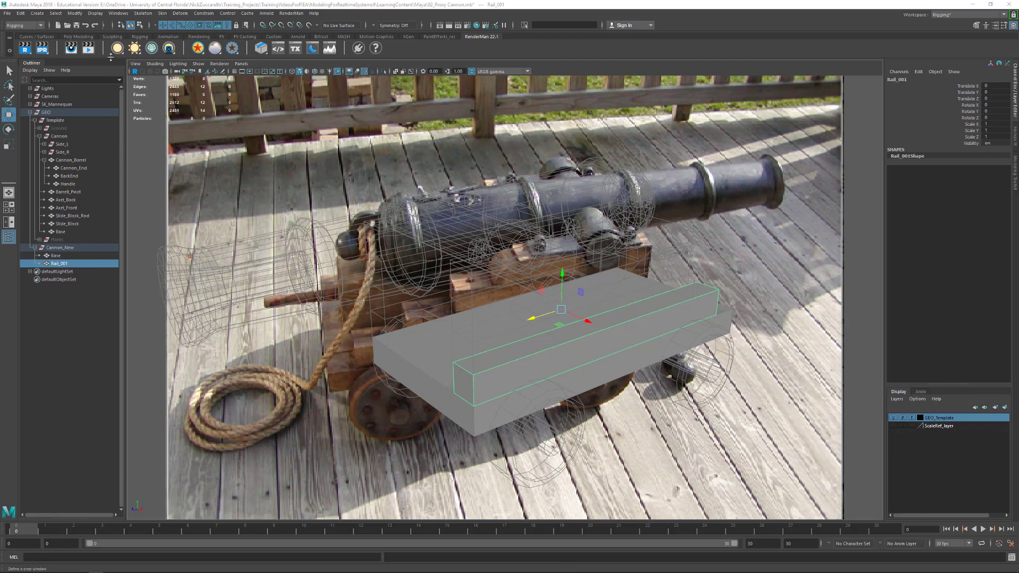
# Duplicate Rail_001 and raise the copy 10 units in Y so it stacks on top of the original rail
pyautogui.click(21, 14)
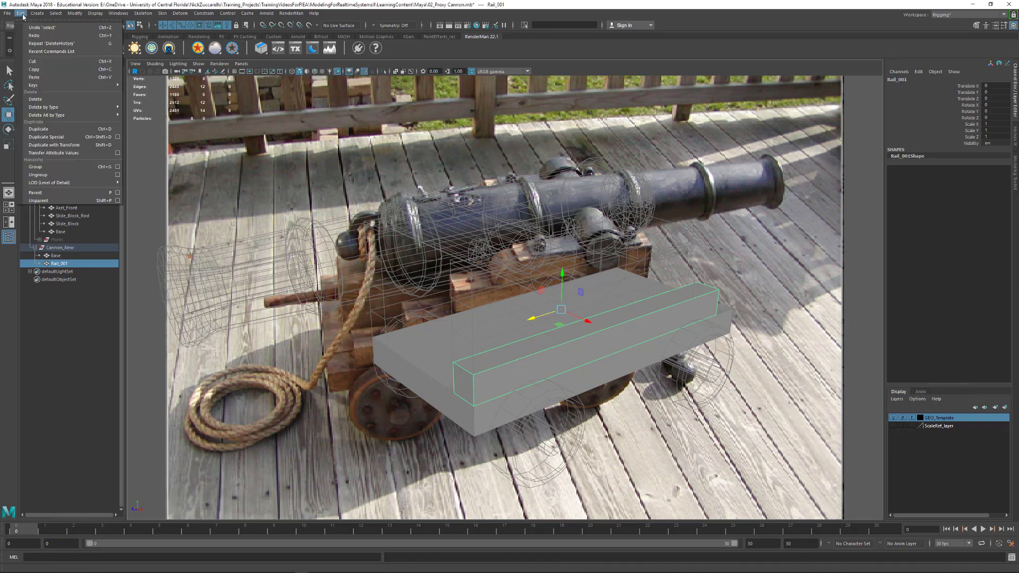
pyautogui.click(60, 129)
pyautogui.keyDown('alt'); pyautogui.moveTo(686, 370); pyautogui.dragTo(662, 373); pyautogui.keyUp('alt')
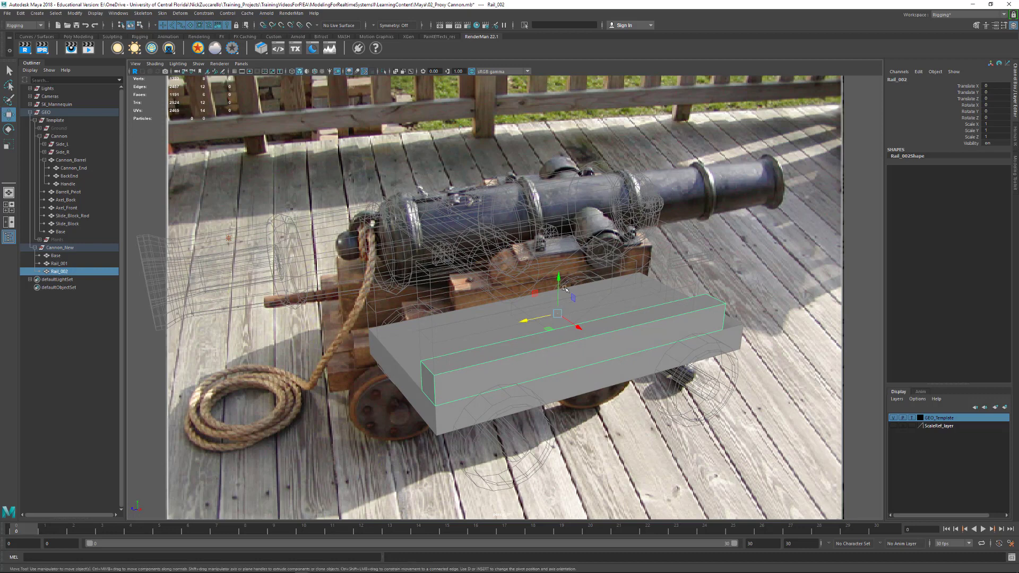
pyautogui.moveTo(565, 289); pyautogui.dragTo(565, 285)
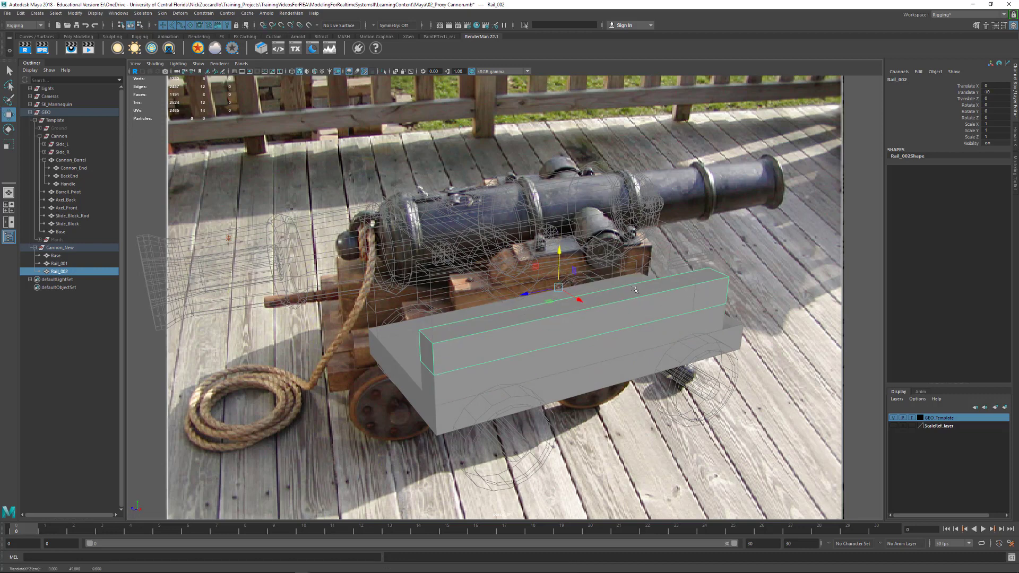
# Select the upper edge at one end of Rail_002 and move it inward along the rail's length to match the proxy
pyautogui.moveTo(497, 330)
pyautogui.keyDown('alt'); pyautogui.mouseDown()
pyautogui.moveTo(441, 315)
pyautogui.moveTo(490, 328)
pyautogui.moveTo(443, 334)
pyautogui.mouseUp(); pyautogui.keyUp('alt')
pyautogui.keyDown('alt'); pyautogui.moveTo(443, 335); pyautogui.dragTo(517, 344, button='right'); pyautogui.keyUp('alt')
pyautogui.keyDown('alt'); pyautogui.moveTo(517, 343); pyautogui.dragTo(520, 364, button='middle'); pyautogui.keyUp('alt')
pyautogui.keyDown('alt'); pyautogui.moveTo(519, 364); pyautogui.dragTo(541, 336); pyautogui.keyUp('alt')
pyautogui.moveTo(541, 335); pyautogui.dragTo(542, 364, button='right')
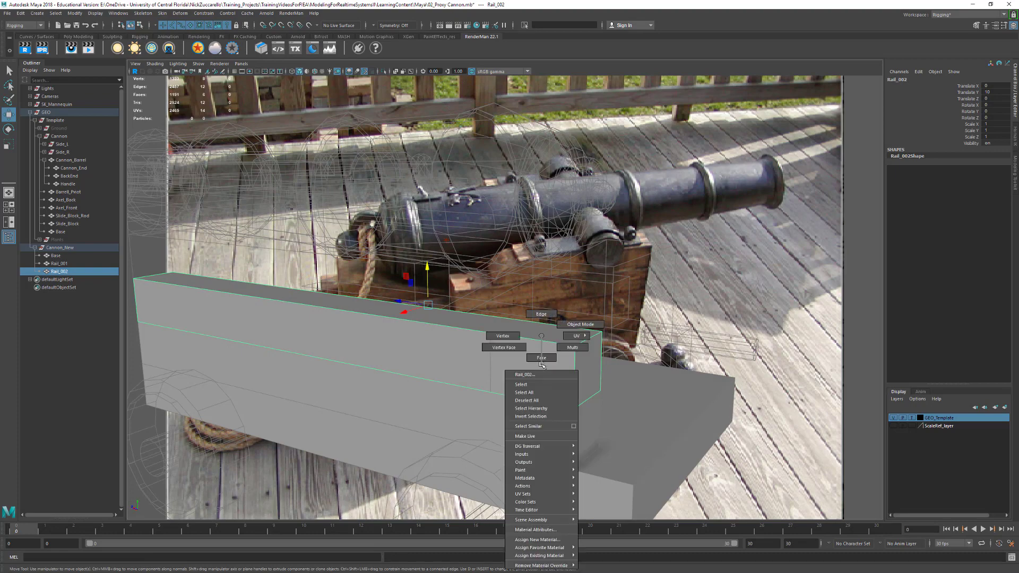
pyautogui.moveTo(542, 325); pyautogui.dragTo(542, 316, button='right')
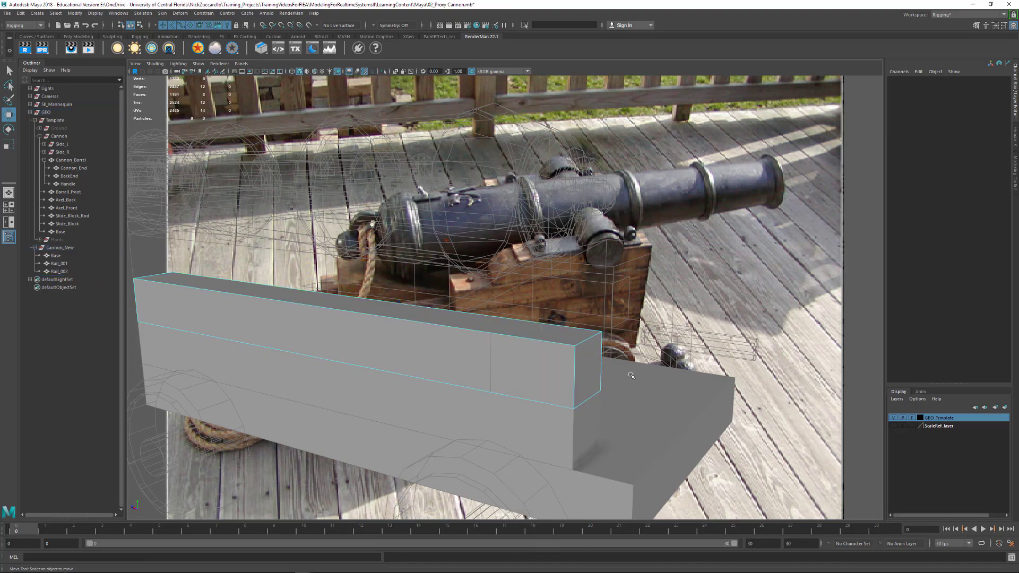
pyautogui.keyDown('alt'); pyautogui.moveTo(676, 365); pyautogui.dragTo(615, 354); pyautogui.keyUp('alt')
pyautogui.click(597, 351)
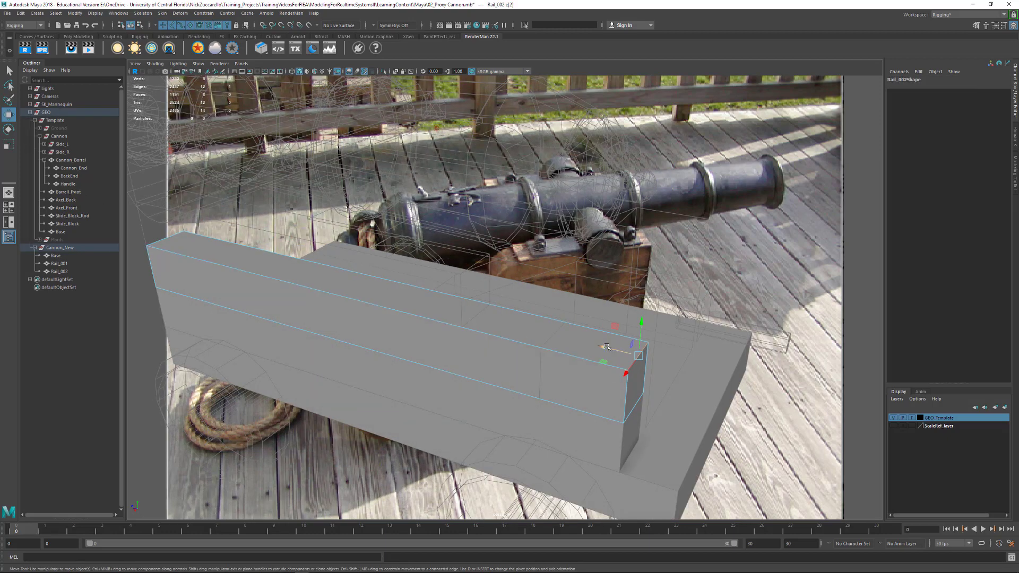
pyautogui.moveTo(606, 348); pyautogui.dragTo(563, 349)
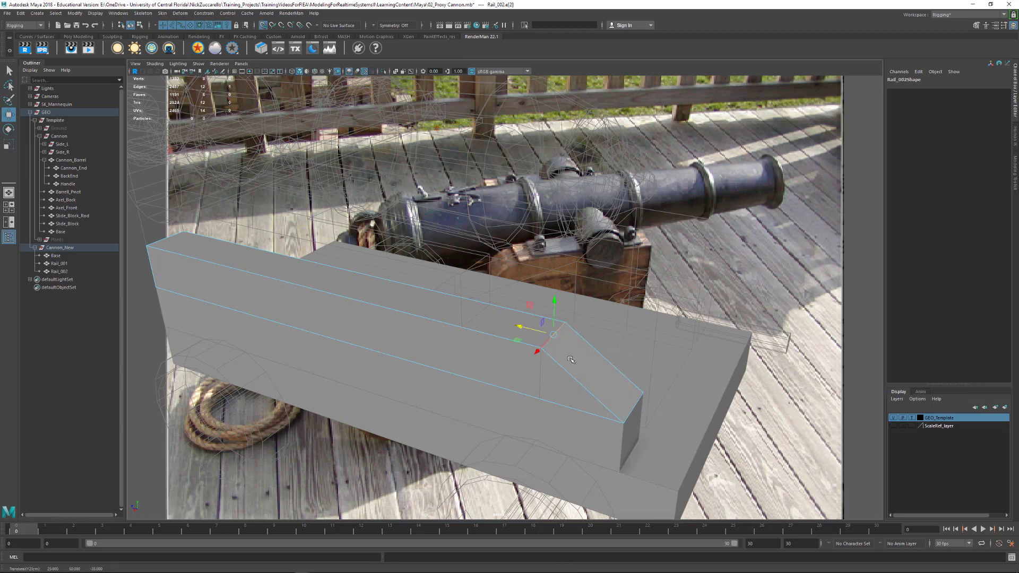
pyautogui.click(629, 408)
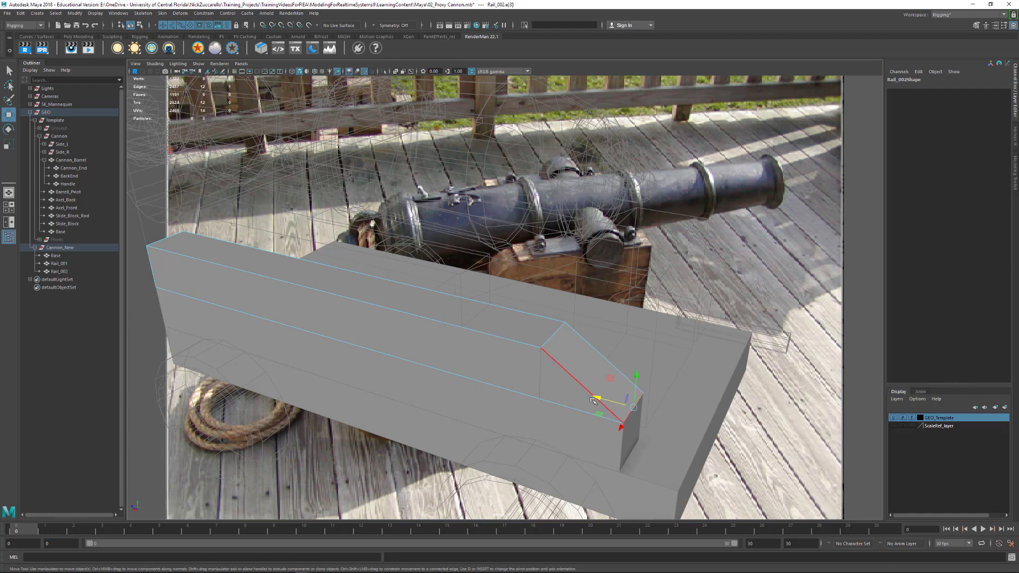
pyautogui.moveTo(598, 399)
pyautogui.mouseDown()
pyautogui.moveTo(555, 390)
pyautogui.moveTo(603, 401)
pyautogui.mouseUp()
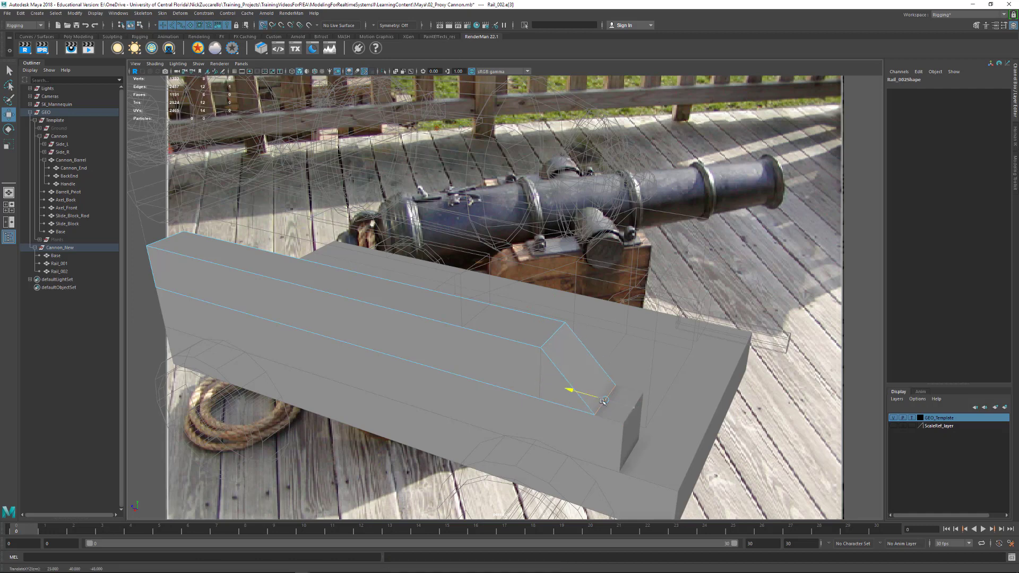
pyautogui.click(572, 377)
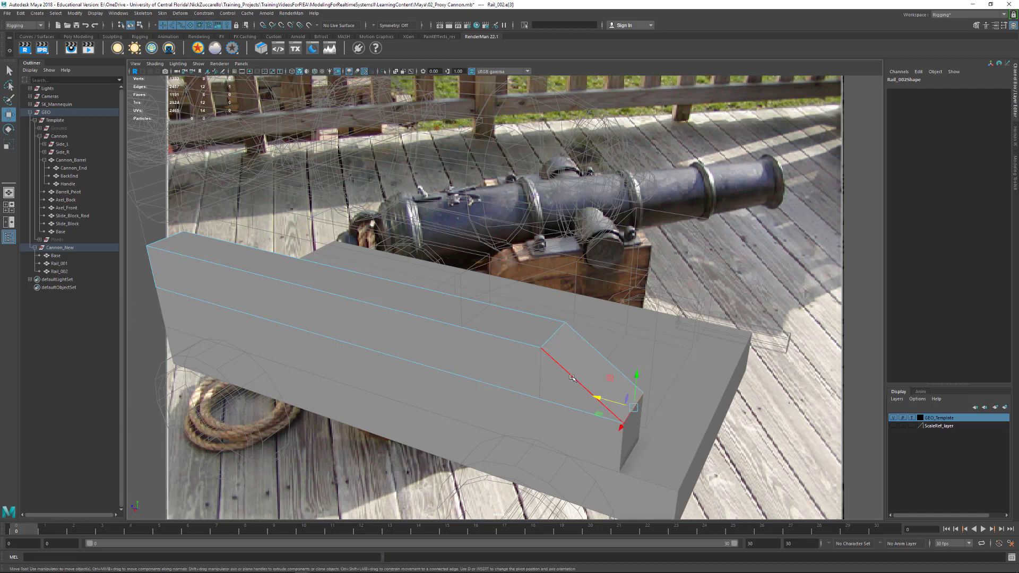
pyautogui.press('x')
pyautogui.moveTo(554, 378)
pyautogui.mouseDown()
pyautogui.moveTo(494, 374)
pyautogui.moveTo(652, 403)
pyautogui.moveTo(549, 390)
pyautogui.mouseUp()
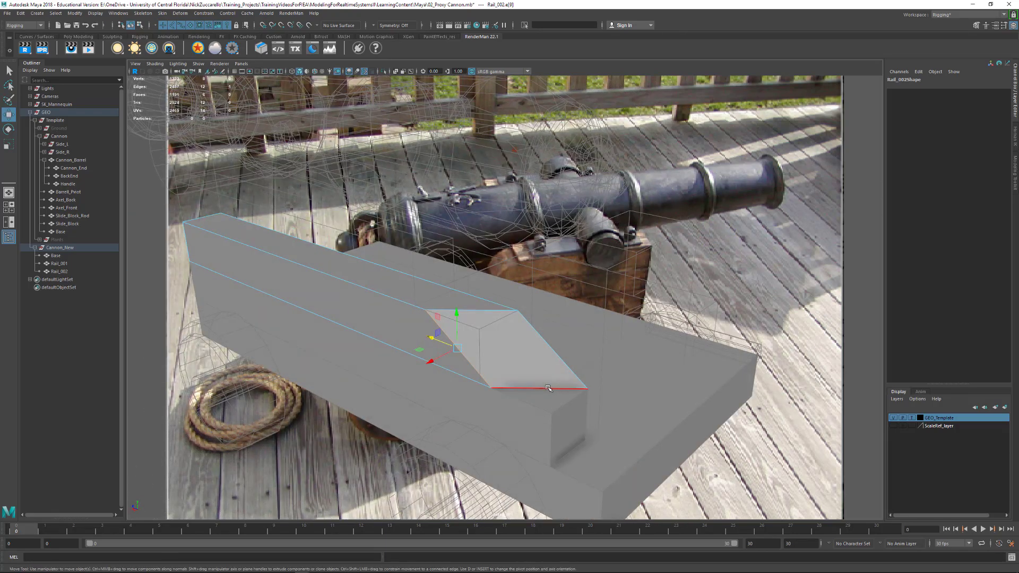
pyautogui.press('r')
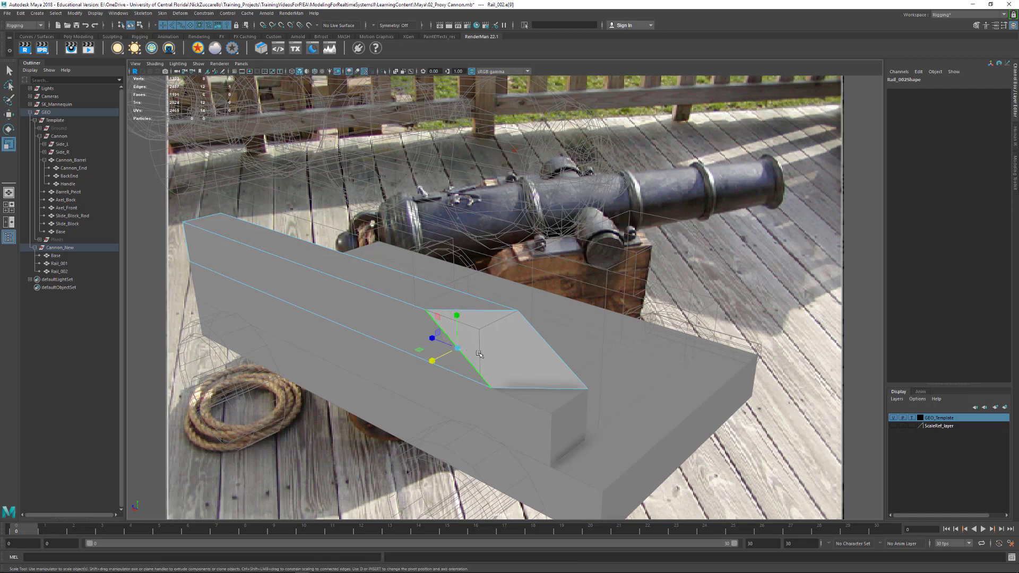
pyautogui.moveTo(431, 338); pyautogui.dragTo(524, 399)
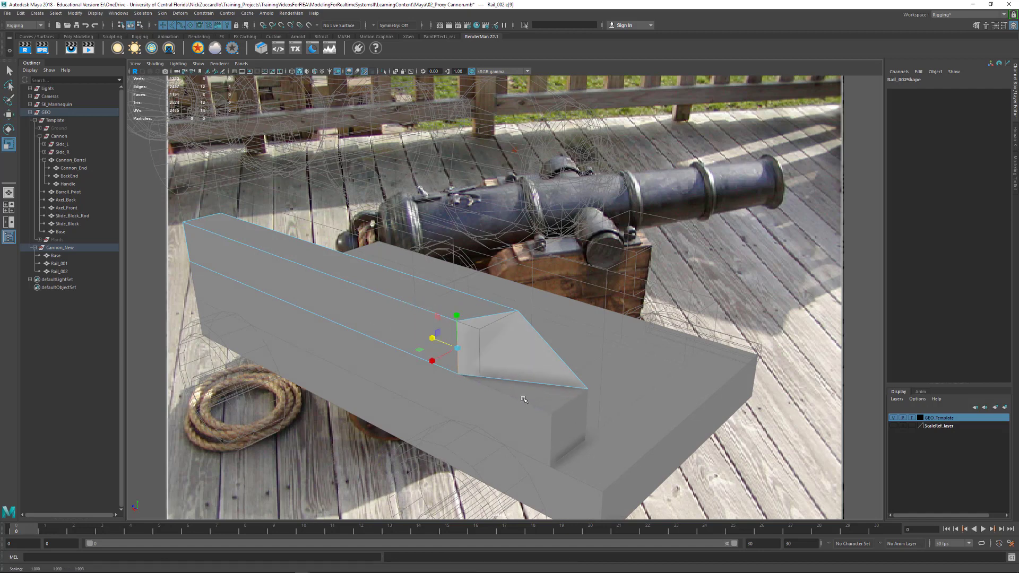
pyautogui.hotkey('ctrl', 'z')
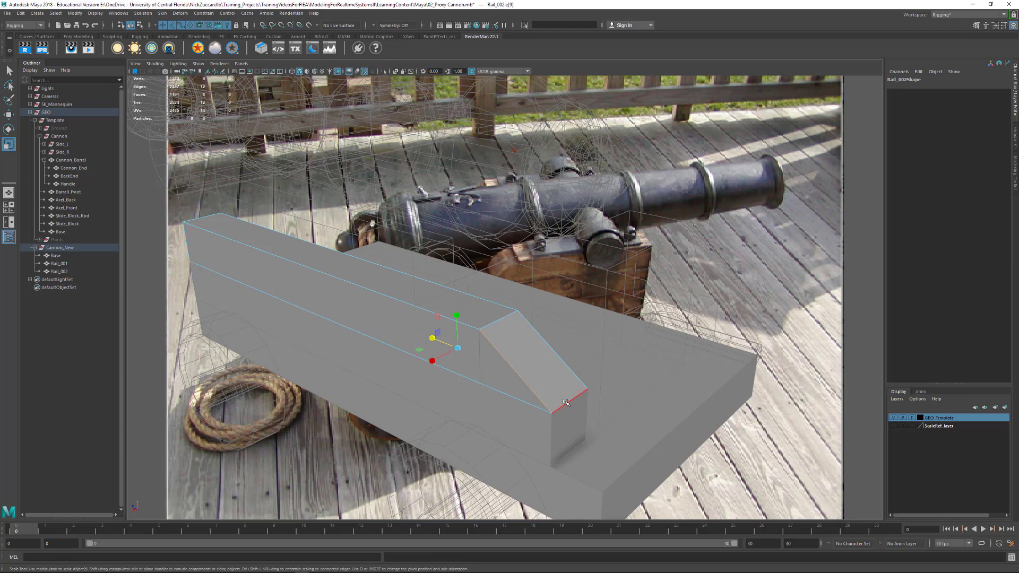
# Snap the lower edge of Rail_002's sloped end inward beneath the upper edge, squaring the shortened end, and return to object selection
pyautogui.click(566, 401)
pyautogui.press('w')
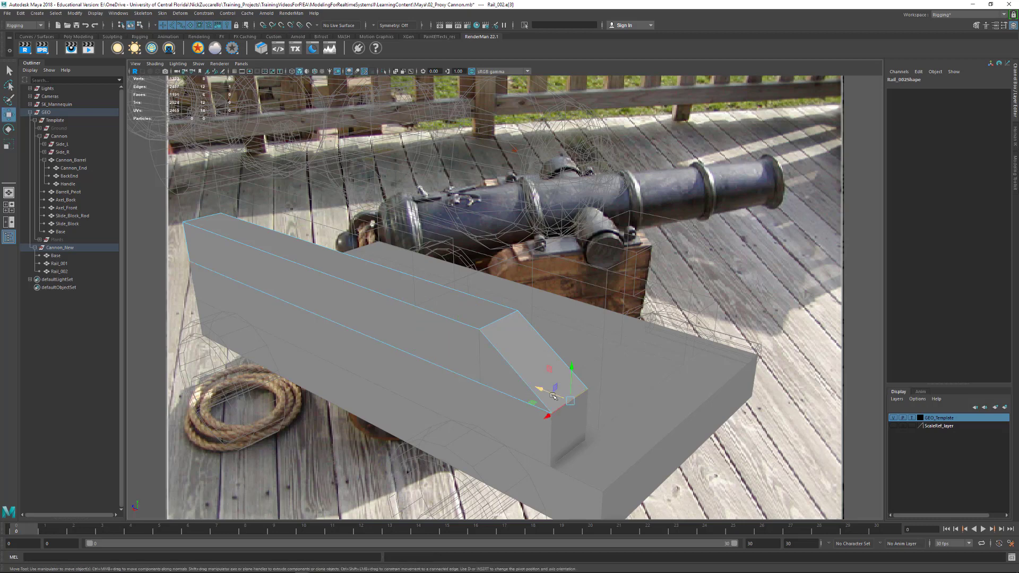
pyautogui.press('x')
pyautogui.moveTo(546, 392)
pyautogui.mouseDown()
pyautogui.moveTo(498, 383)
pyautogui.moveTo(520, 398)
pyautogui.moveTo(545, 385)
pyautogui.mouseUp()
pyautogui.keyDown('alt'); pyautogui.moveTo(545, 384); pyautogui.dragTo(662, 409, button='middle'); pyautogui.keyUp('alt')
pyautogui.keyDown('alt'); pyautogui.moveTo(663, 410); pyautogui.dragTo(535, 400, button='right'); pyautogui.keyUp('alt')
pyautogui.press('F8')
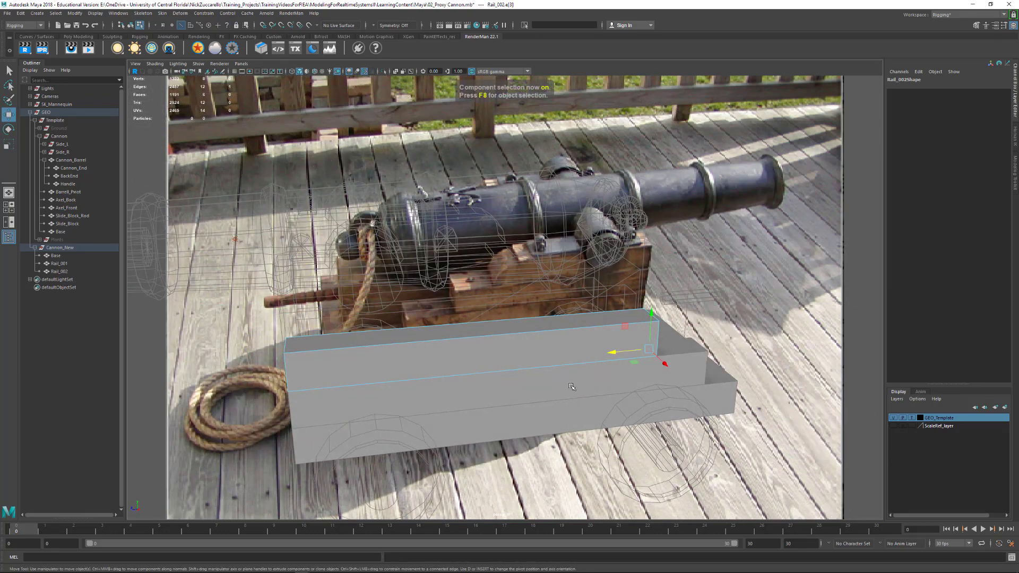
pyautogui.press('F8')
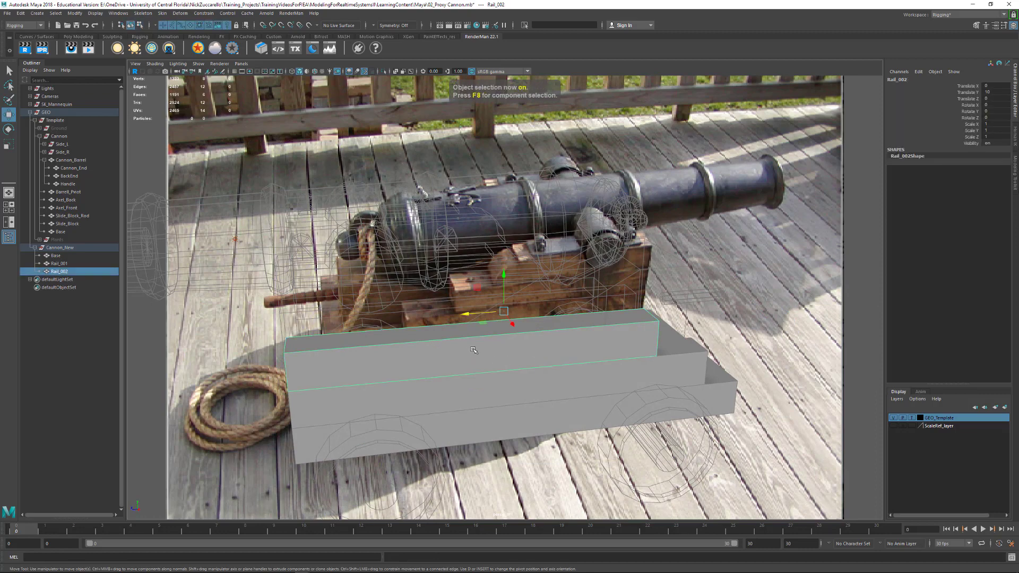
# Check the stacked rails from several angles and freeze the transformations of Rail_002
pyautogui.keyDown('alt'); pyautogui.moveTo(485, 349); pyautogui.dragTo(532, 363); pyautogui.keyUp('alt')
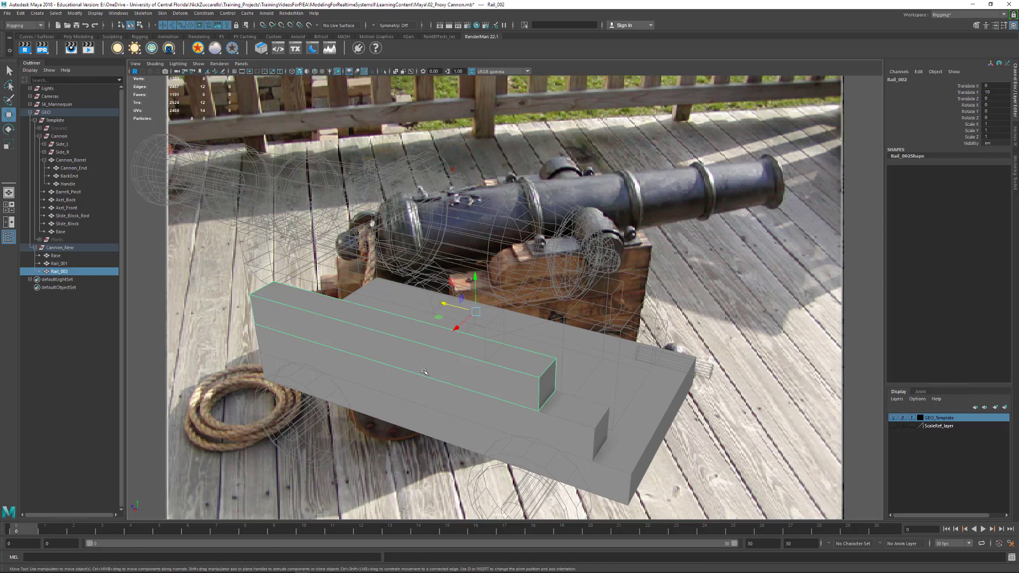
pyautogui.keyDown('alt'); pyautogui.moveTo(421, 371); pyautogui.dragTo(450, 366); pyautogui.keyUp('alt')
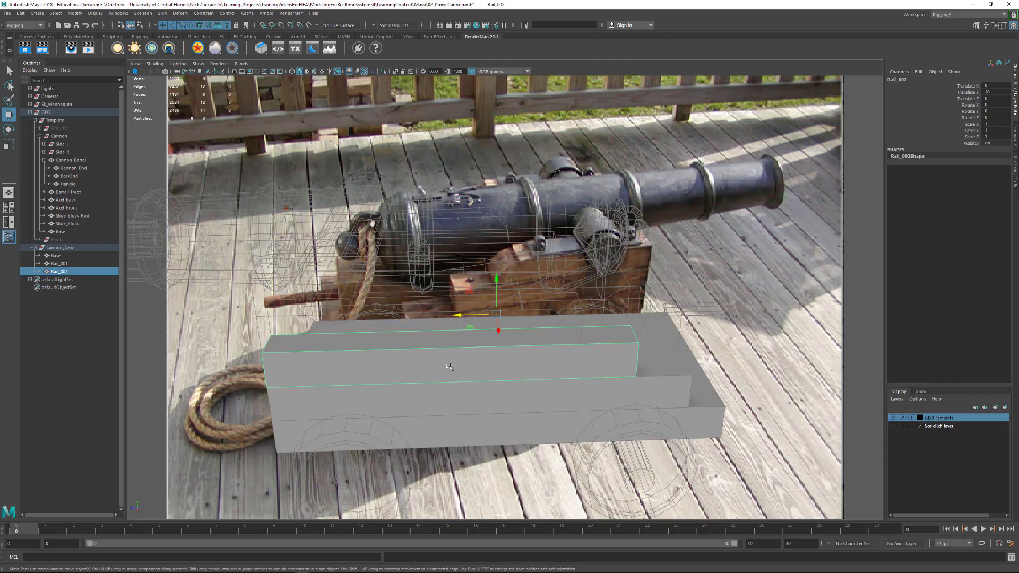
pyautogui.keyDown('alt'); pyautogui.moveTo(400, 354); pyautogui.dragTo(539, 362); pyautogui.keyUp('alt')
pyautogui.keyDown('alt'); pyautogui.moveTo(722, 255); pyautogui.dragTo(663, 250); pyautogui.keyUp('alt')
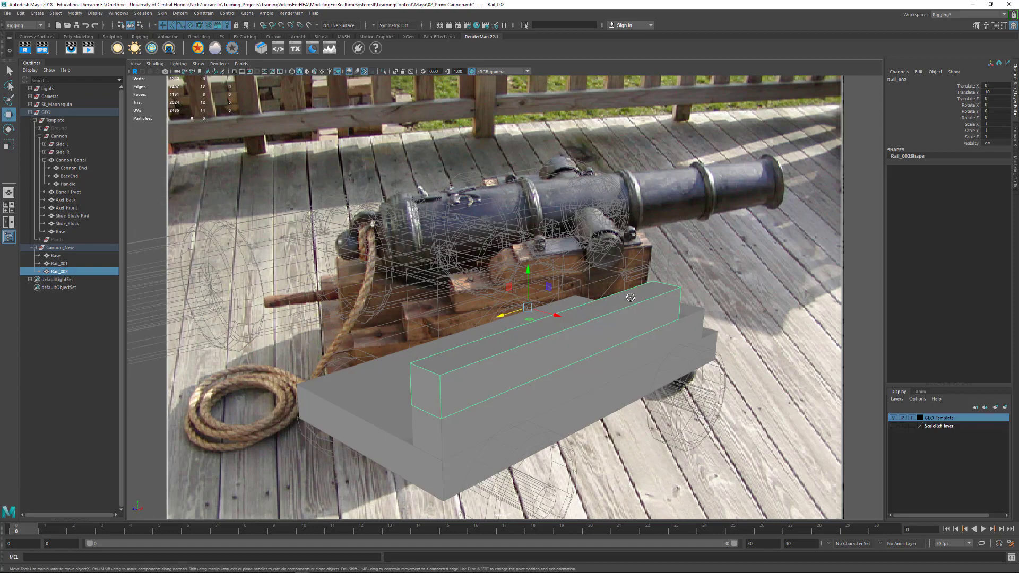
pyautogui.click(75, 13)
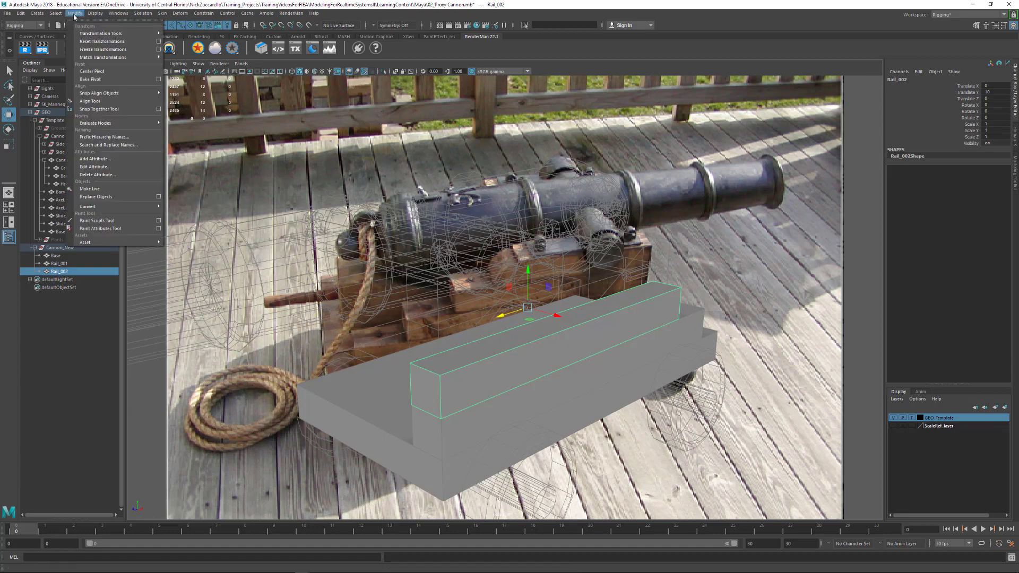
pyautogui.click(102, 49)
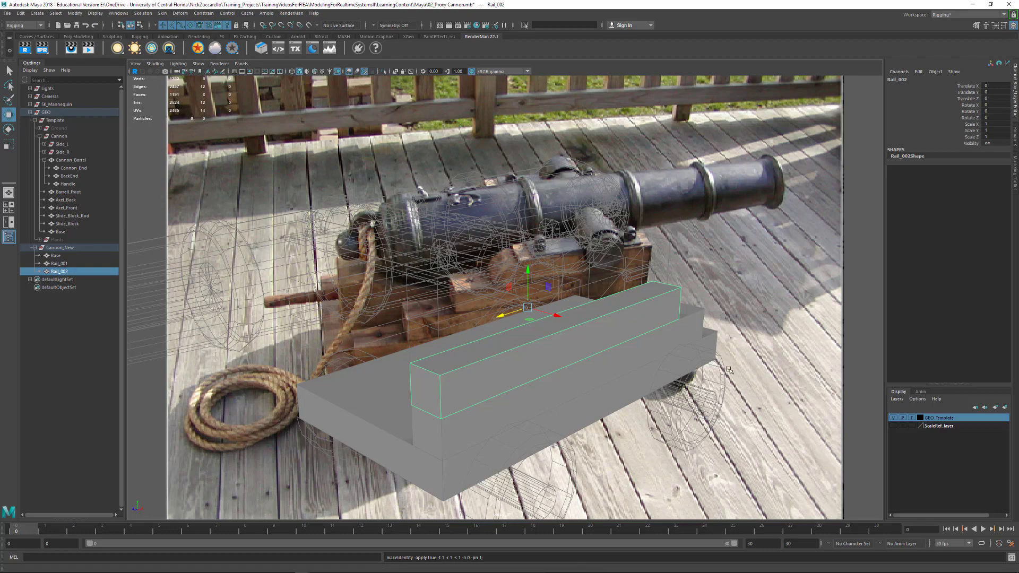
pyautogui.keyDown('alt'); pyautogui.moveTo(675, 390); pyautogui.dragTo(586, 346); pyautogui.keyUp('alt')
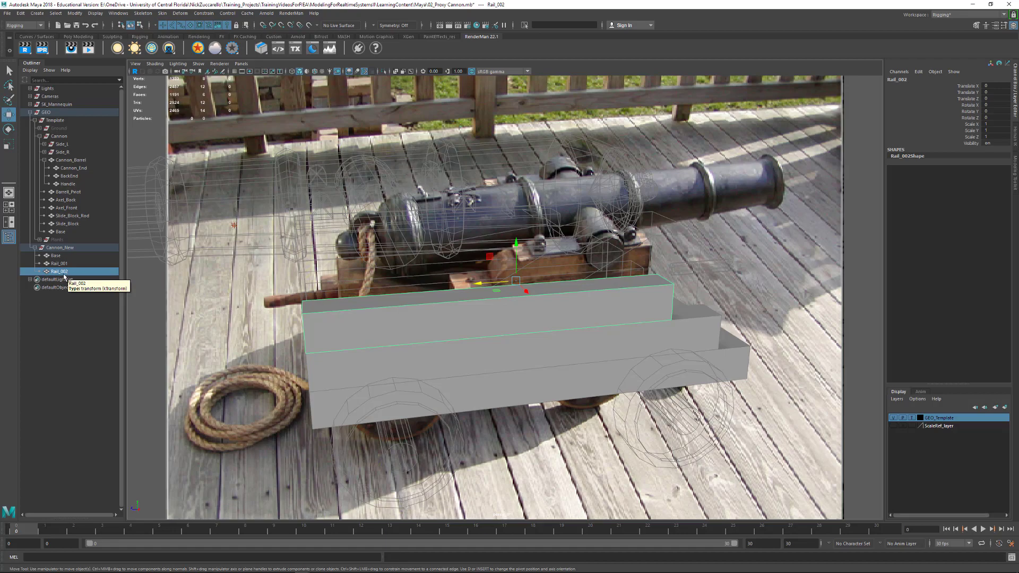
# Duplicate Rail_002 to start the third rail of the stack
pyautogui.keyDown('alt'); pyautogui.moveTo(490, 353); pyautogui.dragTo(593, 374); pyautogui.keyUp('alt')
pyautogui.hotkey('ctrl', 'd')
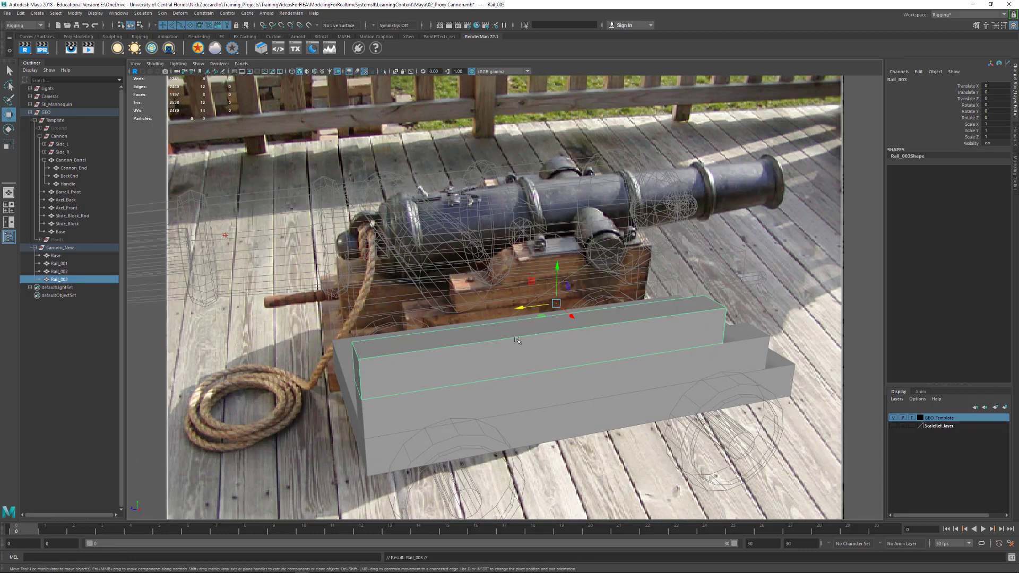
pyautogui.click(21, 13)
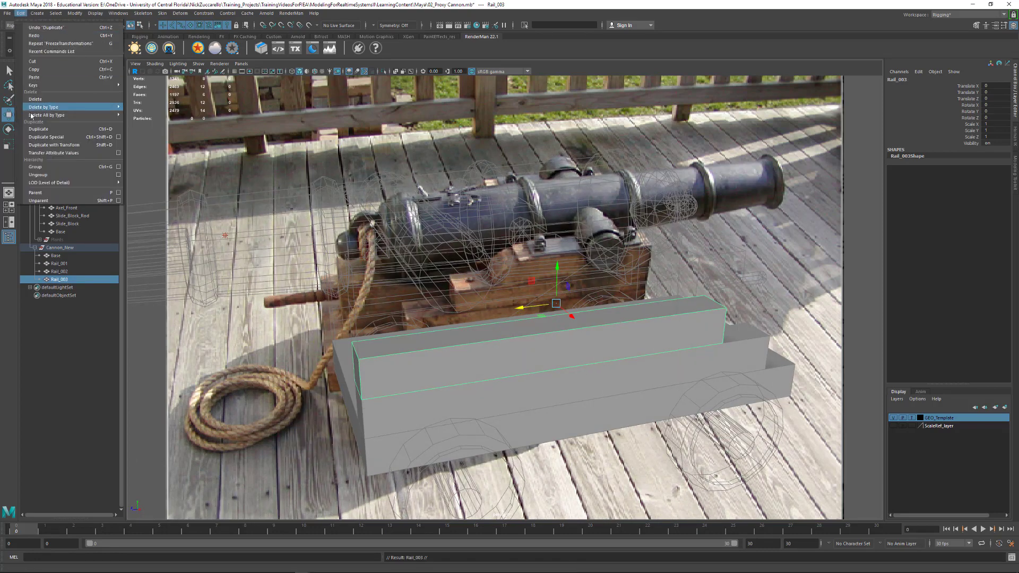
pyautogui.click(61, 273)
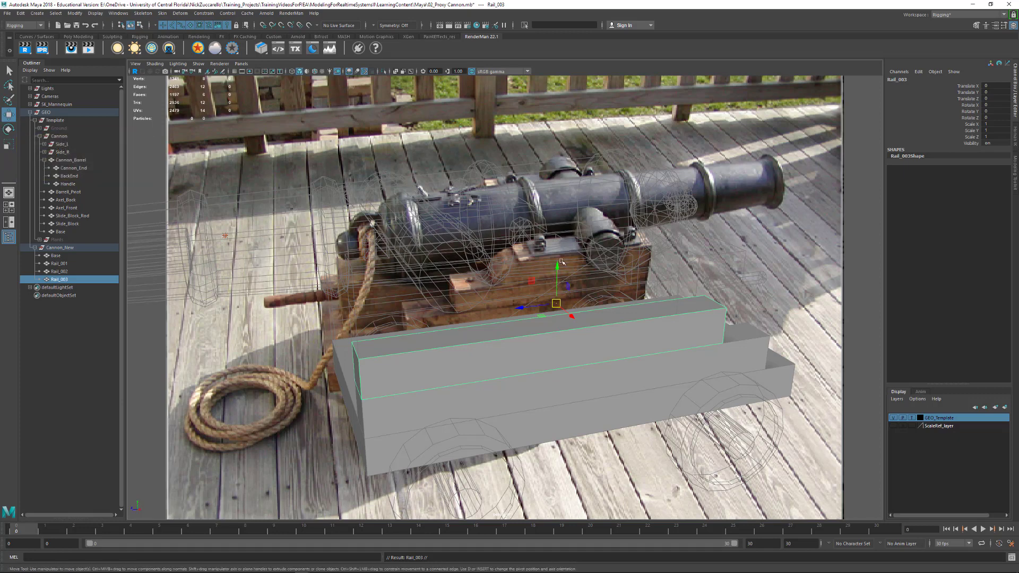
# Raise Rail_003 to Translate Y 10 and snap the two upper vertices at its stepped end inward to the proxy line
pyautogui.moveTo(557, 273)
pyautogui.mouseDown()
pyautogui.moveTo(546, 320)
pyautogui.moveTo(537, 277)
pyautogui.mouseUp()
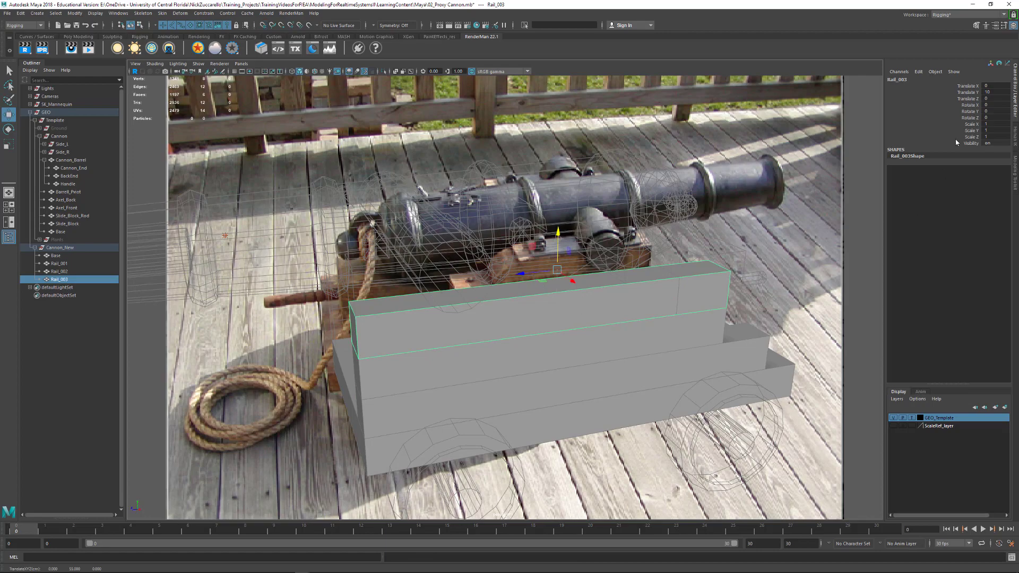
pyautogui.keyDown('alt'); pyautogui.moveTo(746, 265); pyautogui.dragTo(625, 270); pyautogui.keyUp('alt')
pyautogui.moveTo(624, 271); pyautogui.dragTo(605, 269, button='right')
pyautogui.keyDown('alt'); pyautogui.moveTo(720, 252); pyautogui.dragTo(567, 282); pyautogui.keyUp('alt')
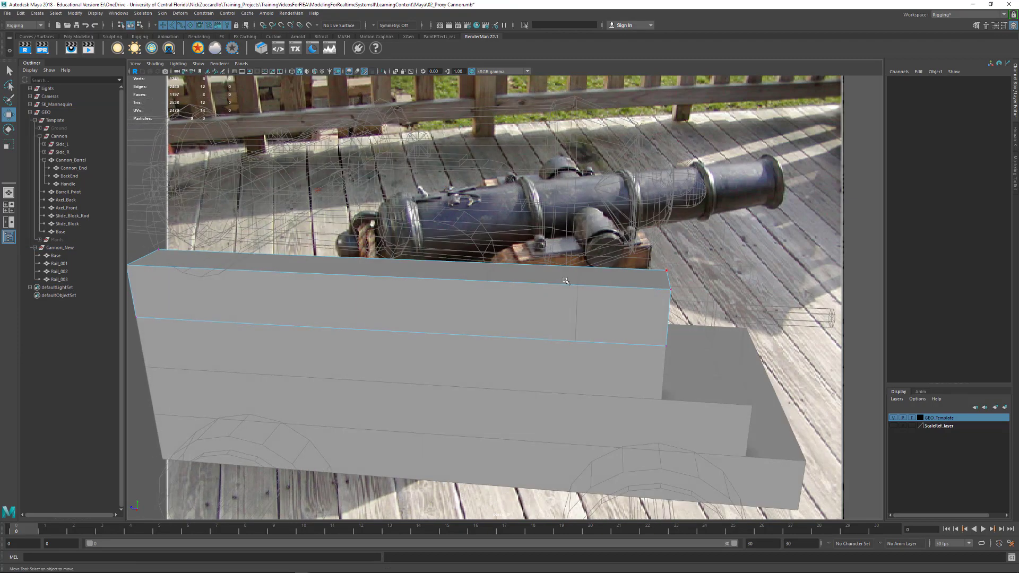
pyautogui.click(667, 271)
pyautogui.keyDown('alt'); pyautogui.moveTo(737, 288); pyautogui.dragTo(517, 311); pyautogui.keyUp('alt')
pyautogui.click(585, 352)
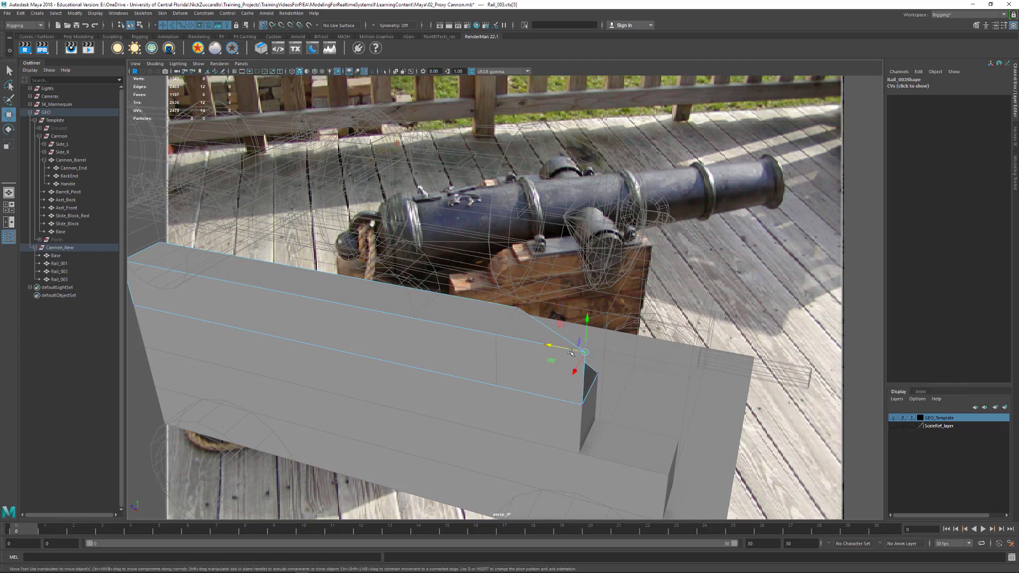
pyautogui.moveTo(585, 351); pyautogui.dragTo(647, 440)
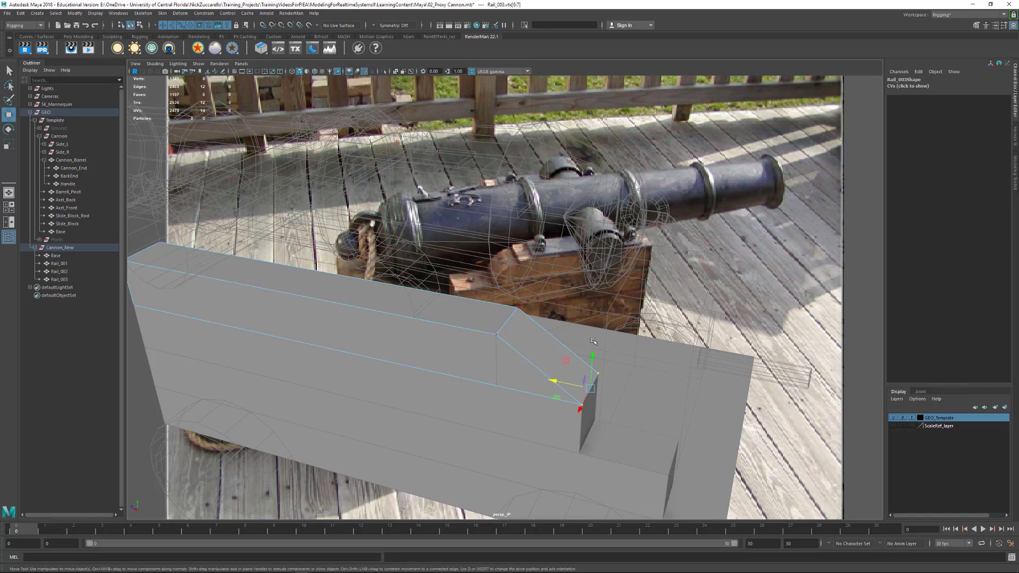
# Select the four vertices at Rail_003's sloped end and try snapping them together along the rail's length
pyautogui.press('x')
pyautogui.moveTo(550, 386); pyautogui.dragTo(581, 394)
pyautogui.moveTo(473, 271); pyautogui.dragTo(664, 465)
pyautogui.moveTo(532, 349); pyautogui.dragTo(586, 393)
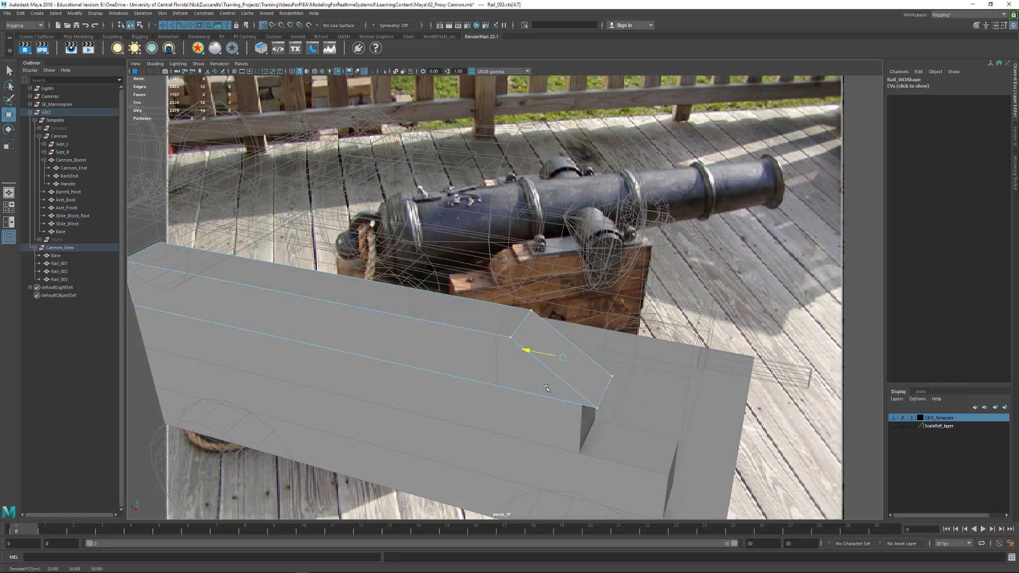
# Turn off Retain component spacing in the Move tool's snap settings
pyautogui.doubleClick(9, 116)
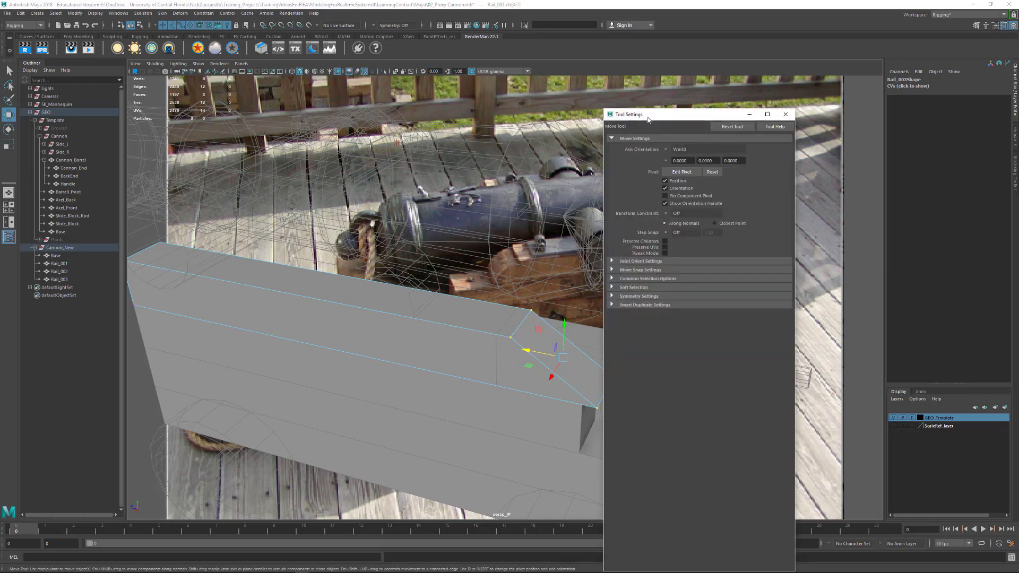
pyautogui.moveTo(647, 119); pyautogui.dragTo(769, 83)
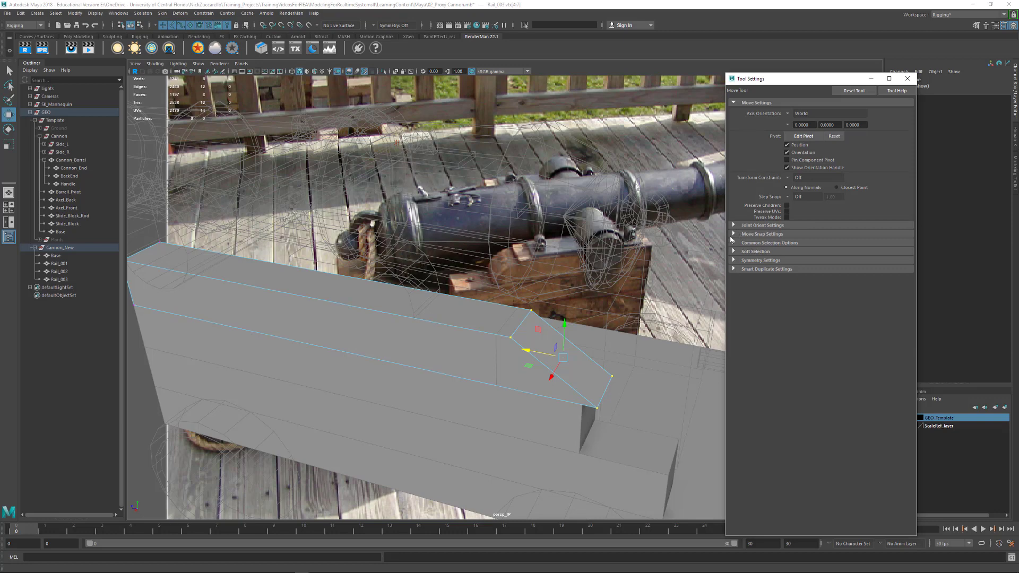
pyautogui.click(733, 234)
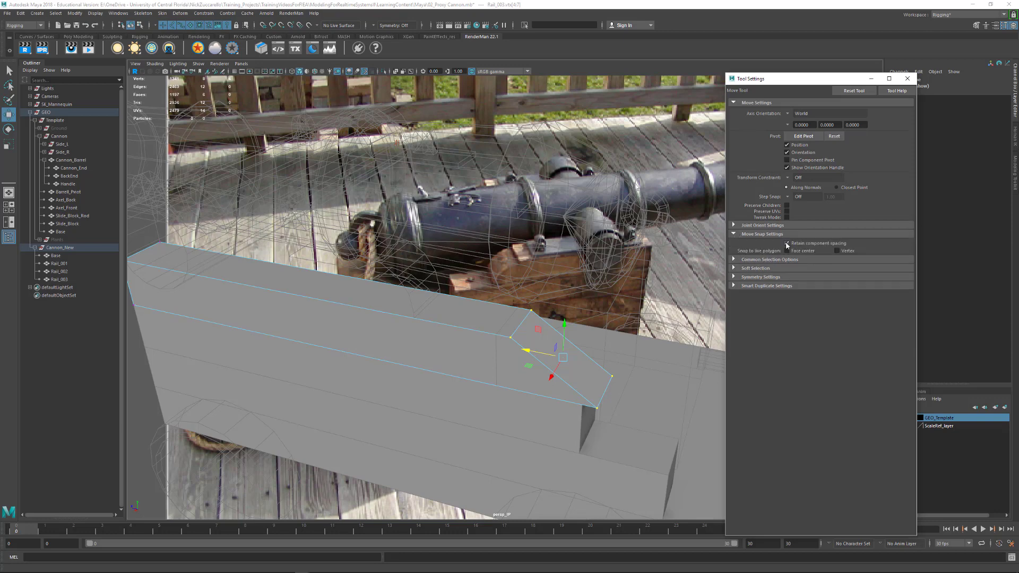
pyautogui.keyDown('alt'); pyautogui.moveTo(561, 325); pyautogui.dragTo(430, 354); pyautogui.keyUp('alt')
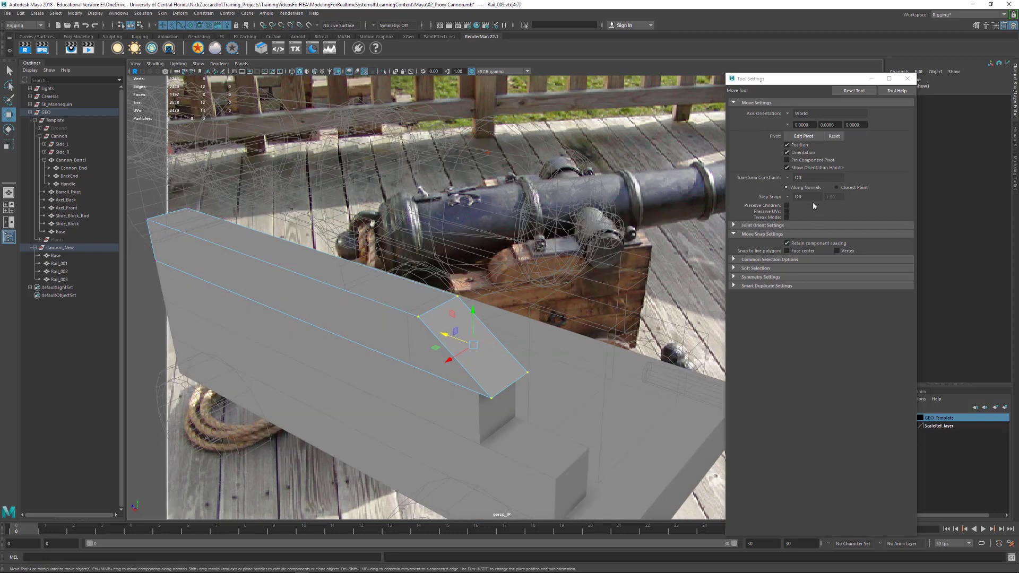
pyautogui.click(786, 243)
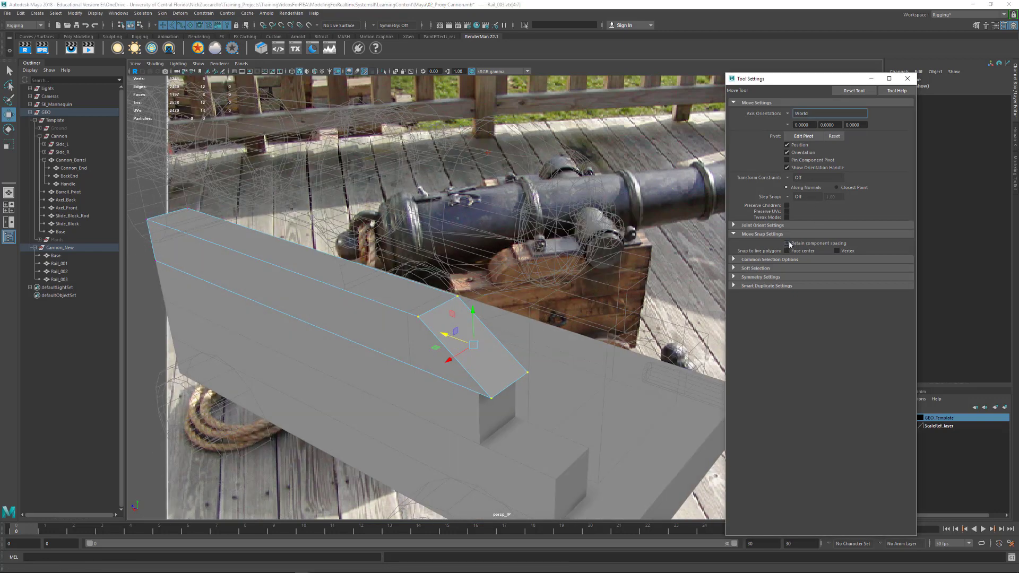
# Try snapping Rail_003's four end vertices to the proxy line without component spacing, and undo the move
pyautogui.keyDown('alt'); pyautogui.moveTo(643, 281); pyautogui.dragTo(610, 285); pyautogui.keyUp('alt')
pyautogui.keyDown('alt'); pyautogui.moveTo(576, 328); pyautogui.dragTo(501, 307); pyautogui.keyUp('alt')
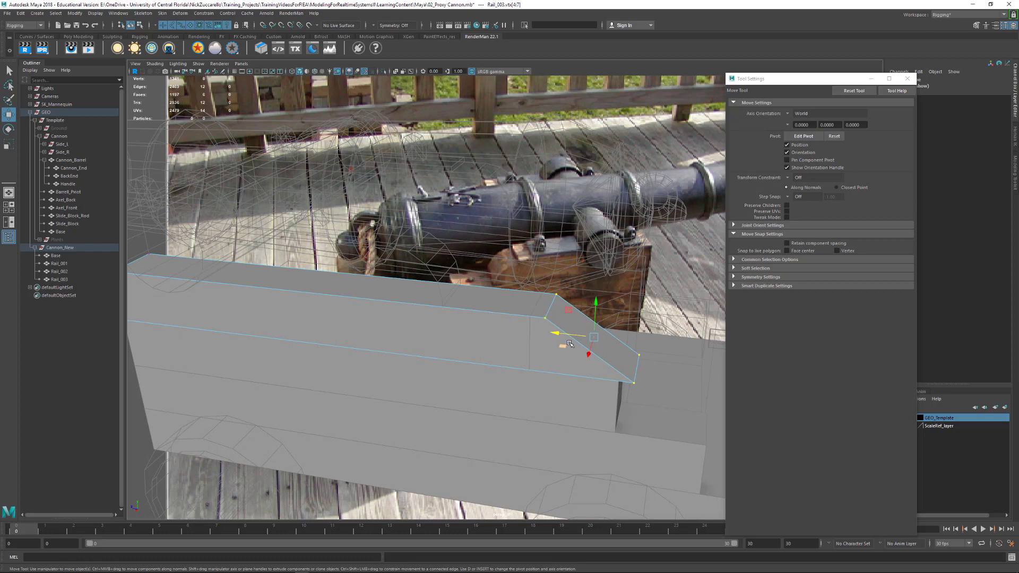
pyautogui.press('x')
pyautogui.moveTo(563, 334); pyautogui.dragTo(541, 336)
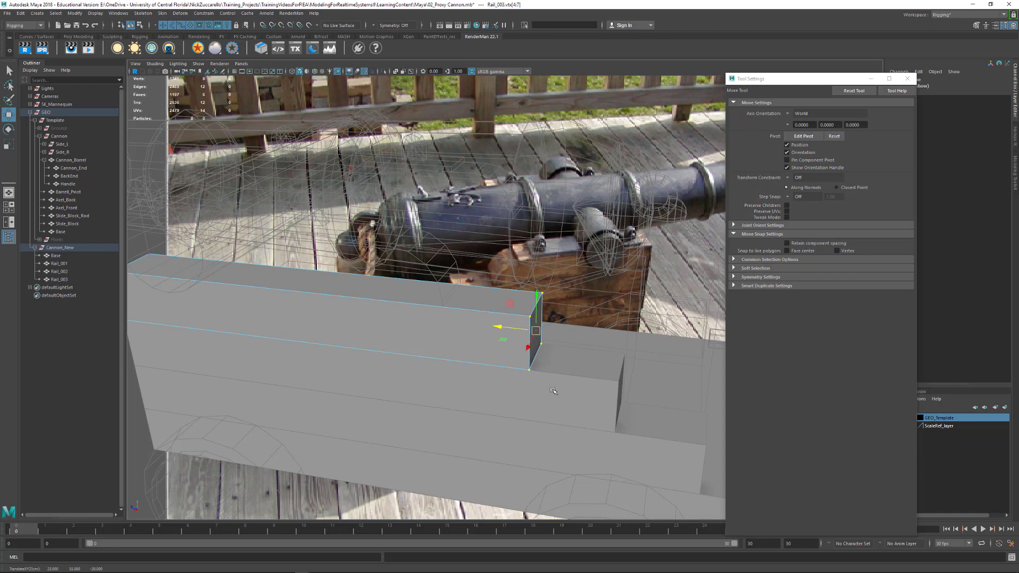
pyautogui.hotkey('ctrl', 'z')
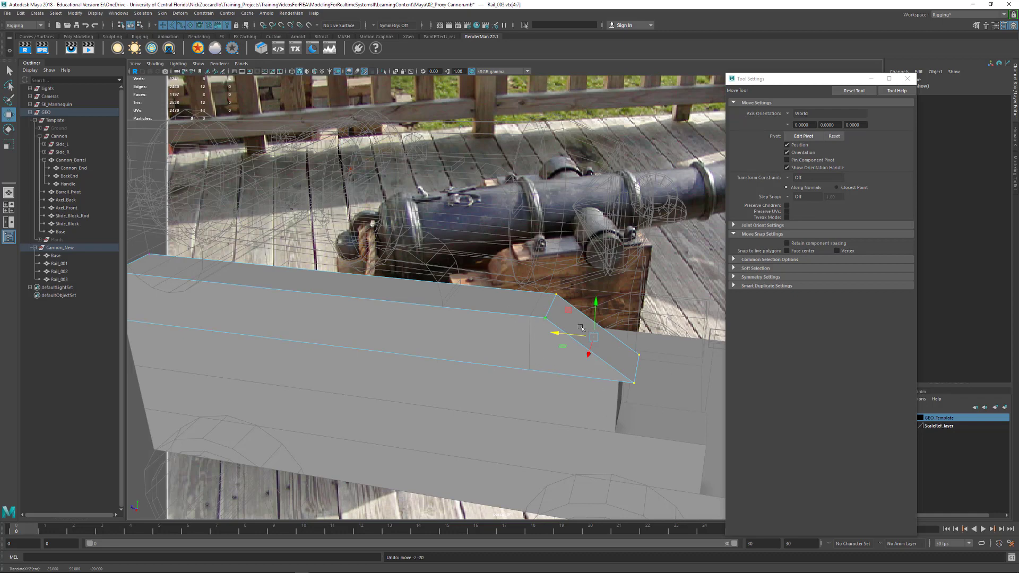
# Turn Retain component spacing back on and try sliding Rail_003's four end vertices along its length
pyautogui.click(786, 244)
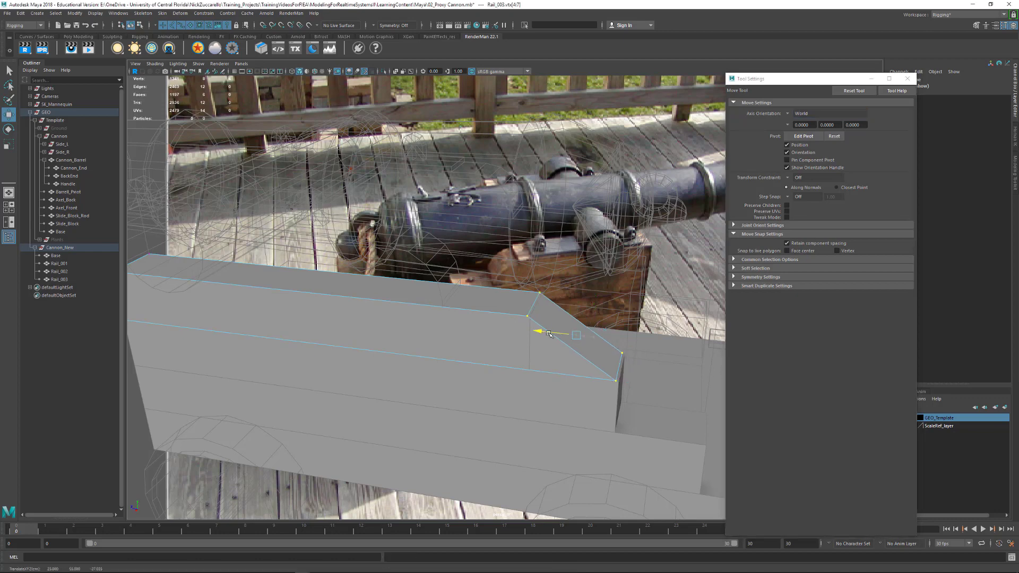
pyautogui.moveTo(578, 342); pyautogui.dragTo(621, 340)
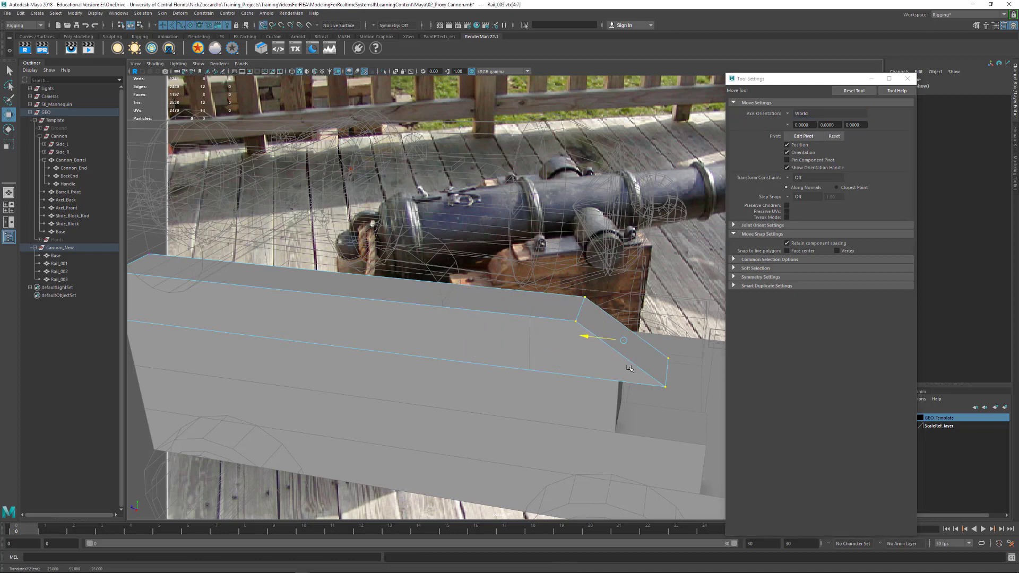
# Turn off Retain component spacing, snap Rail_003's four end vertices flat to the proxy line, and return to object selection
pyautogui.click(788, 246)
pyautogui.keyDown('alt'); pyautogui.moveTo(540, 404); pyautogui.dragTo(529, 420); pyautogui.keyUp('alt')
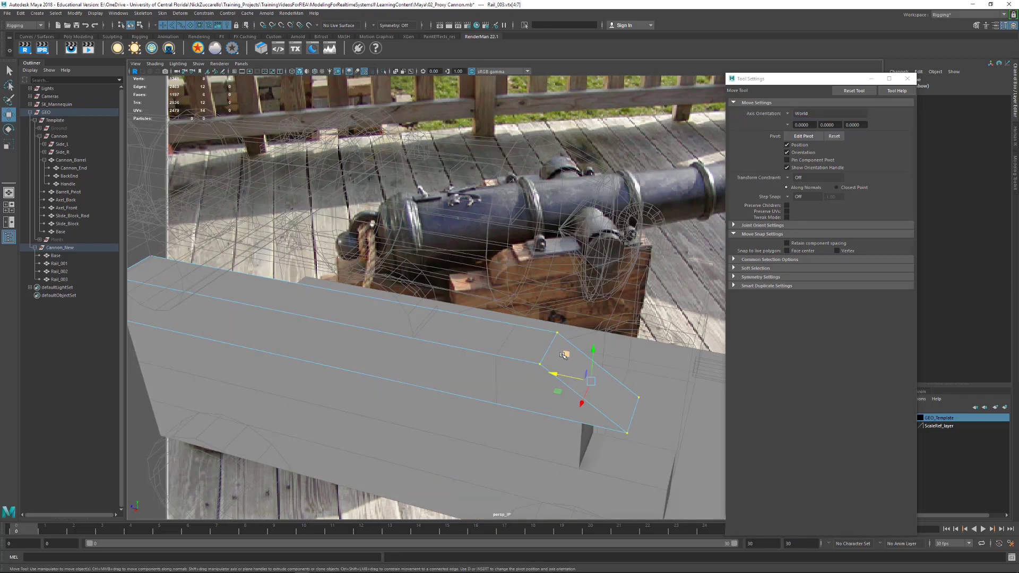
pyautogui.press('x')
pyautogui.moveTo(559, 374); pyautogui.dragTo(545, 352)
pyautogui.click(910, 83)
pyautogui.keyDown('alt'); pyautogui.moveTo(488, 340); pyautogui.dragTo(501, 346); pyautogui.keyUp('alt')
pyautogui.press('F8')
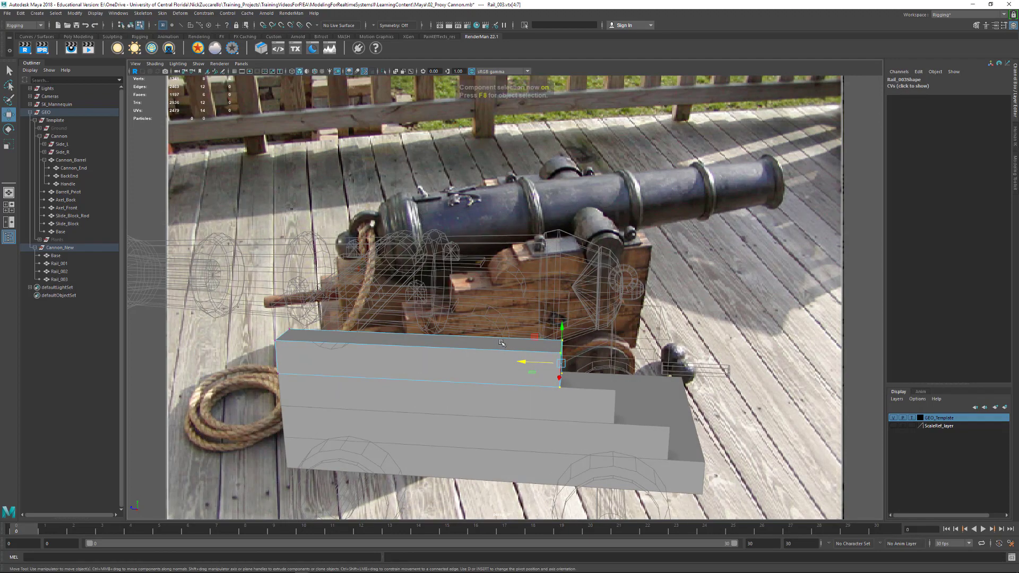
pyautogui.press('F8')
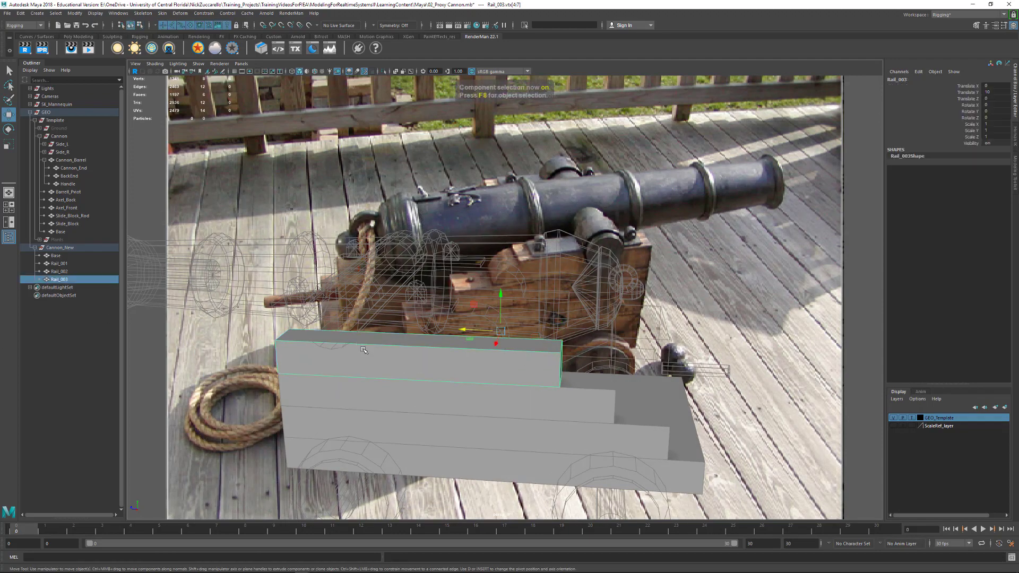
# Duplicate Rail_003 for the fourth rail and raise the copy to Translate Y 20
pyautogui.keyDown('alt'); pyautogui.moveTo(349, 370); pyautogui.dragTo(357, 380); pyautogui.keyUp('alt')
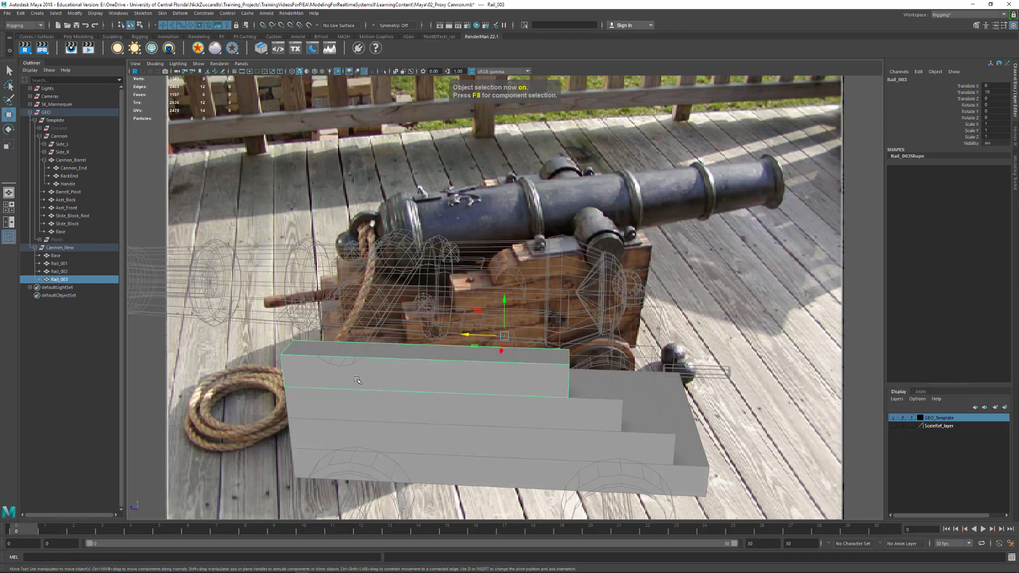
pyautogui.hotkey('ctrl', 'd')
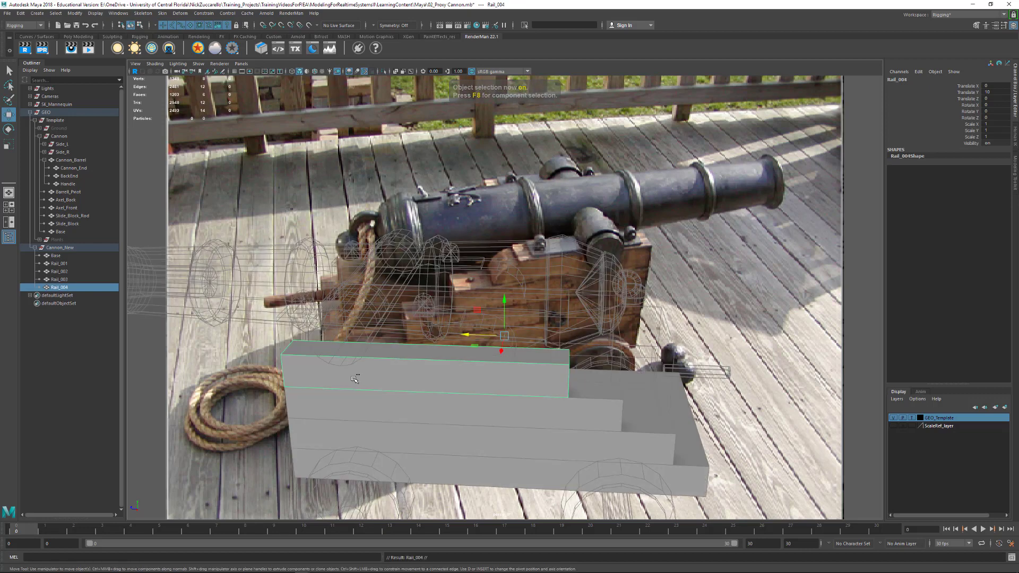
pyautogui.click(21, 13)
pyautogui.click(290, 5)
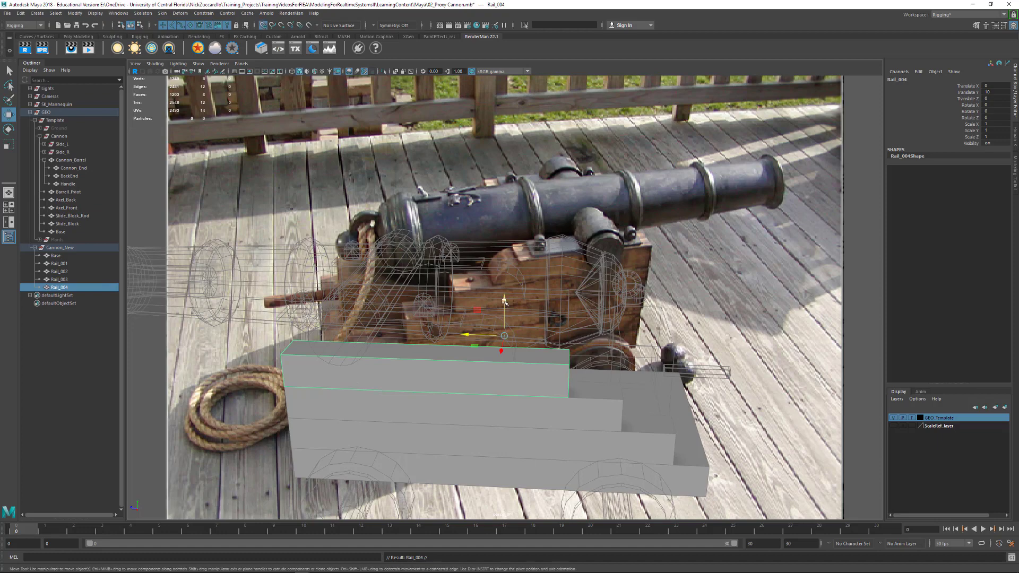
pyautogui.moveTo(504, 326); pyautogui.dragTo(796, 236)
# Select the end face of Rail_004 and move it inward along the rail's length to match the proxy
pyautogui.keyDown('alt'); pyautogui.moveTo(674, 306); pyautogui.dragTo(585, 316); pyautogui.keyUp('alt')
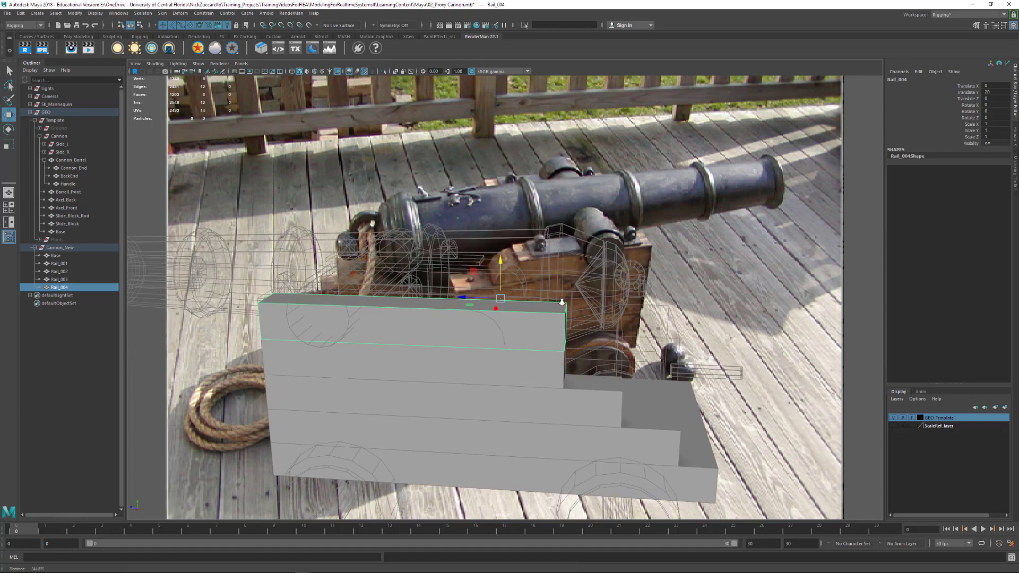
pyautogui.scroll(3, 585, 316)
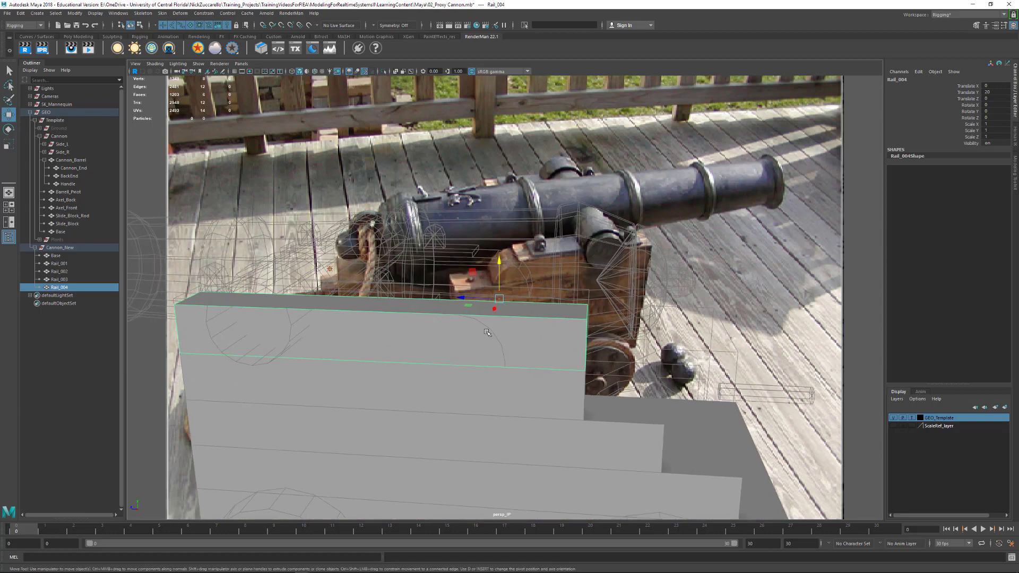
pyautogui.keyDown('alt'); pyautogui.moveTo(565, 352); pyautogui.dragTo(483, 360); pyautogui.keyUp('alt')
pyautogui.rightClick(483, 359)
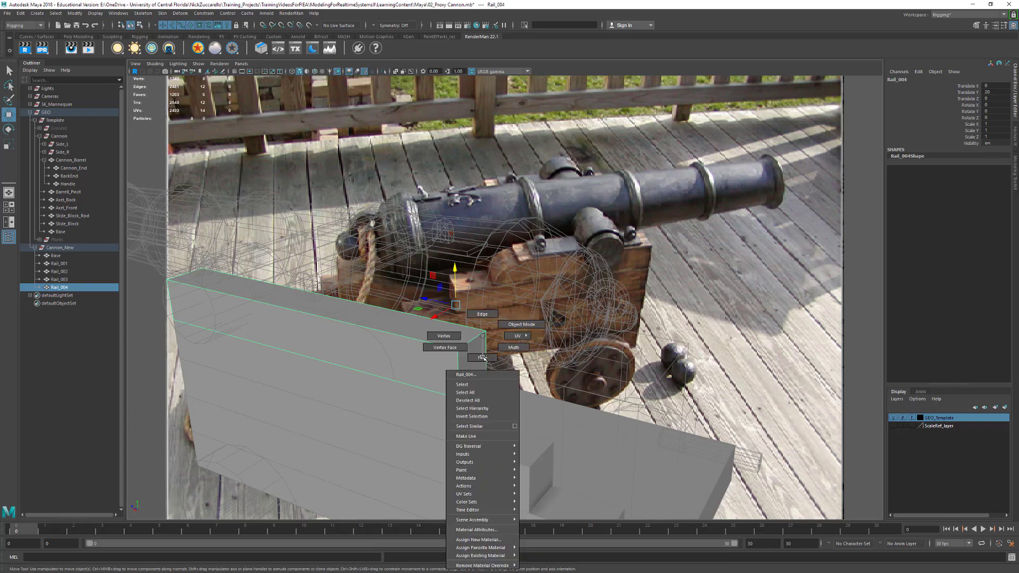
pyautogui.click(483, 359)
pyautogui.click(480, 360)
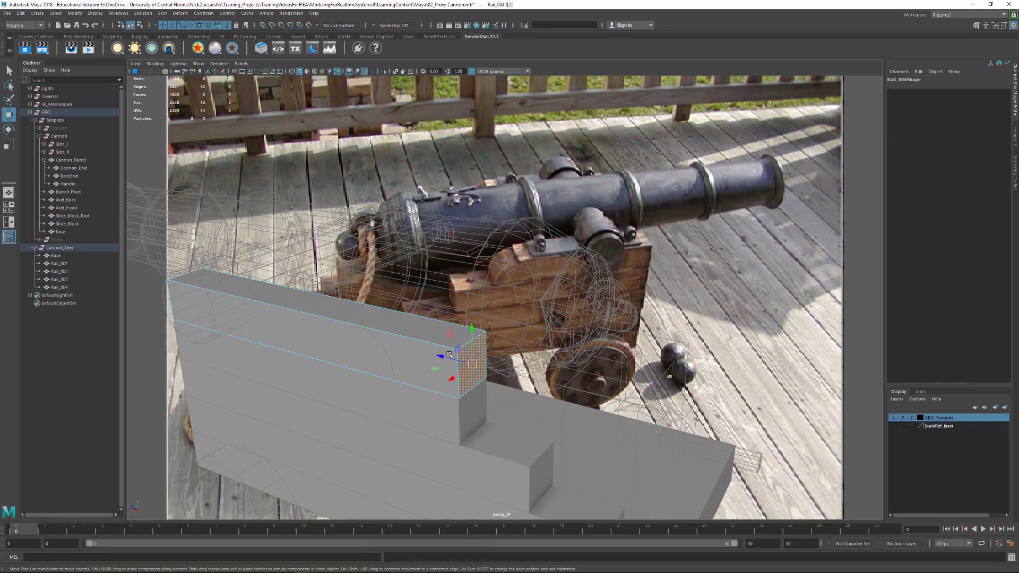
pyautogui.moveTo(449, 361); pyautogui.dragTo(410, 363)
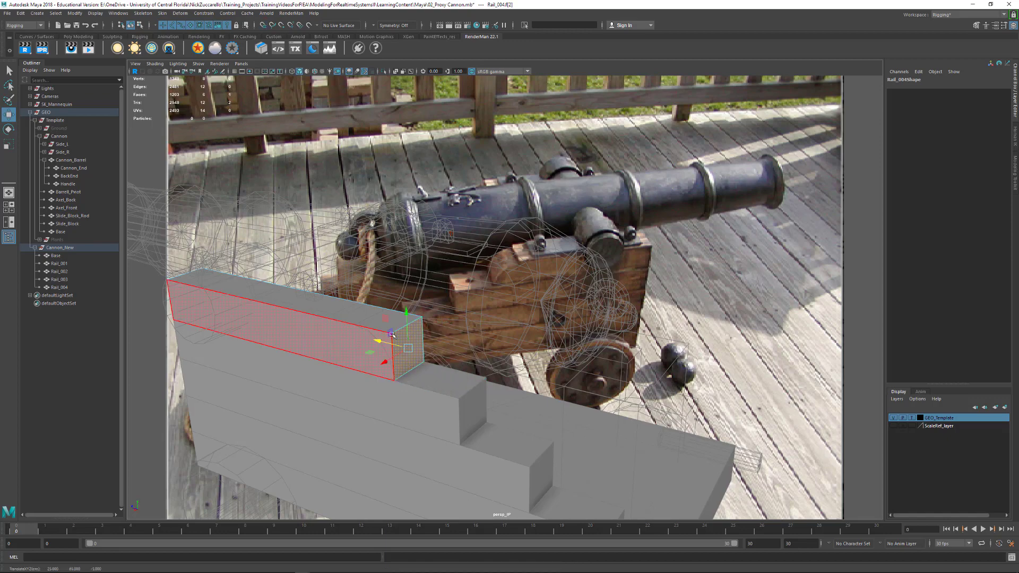
# Bevel the upper edge at Rail_004's shortened end with 4 segments and a fraction of 0.9 to follow the proxy's curve
pyautogui.keyDown('alt'); pyautogui.moveTo(379, 330); pyautogui.dragTo(486, 340); pyautogui.keyUp('alt')
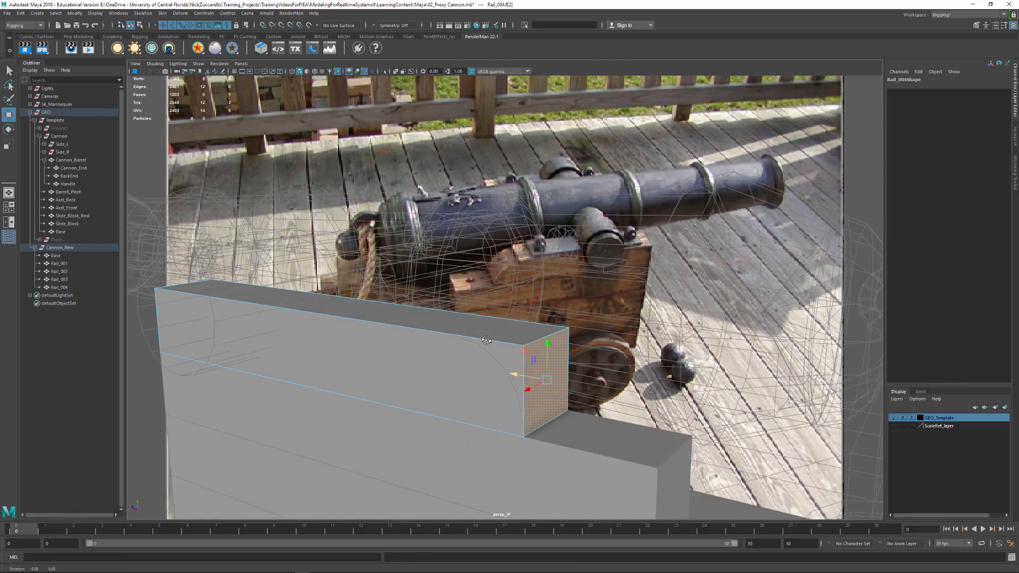
pyautogui.moveTo(537, 341); pyautogui.dragTo(535, 325, button='right')
pyautogui.click(539, 337)
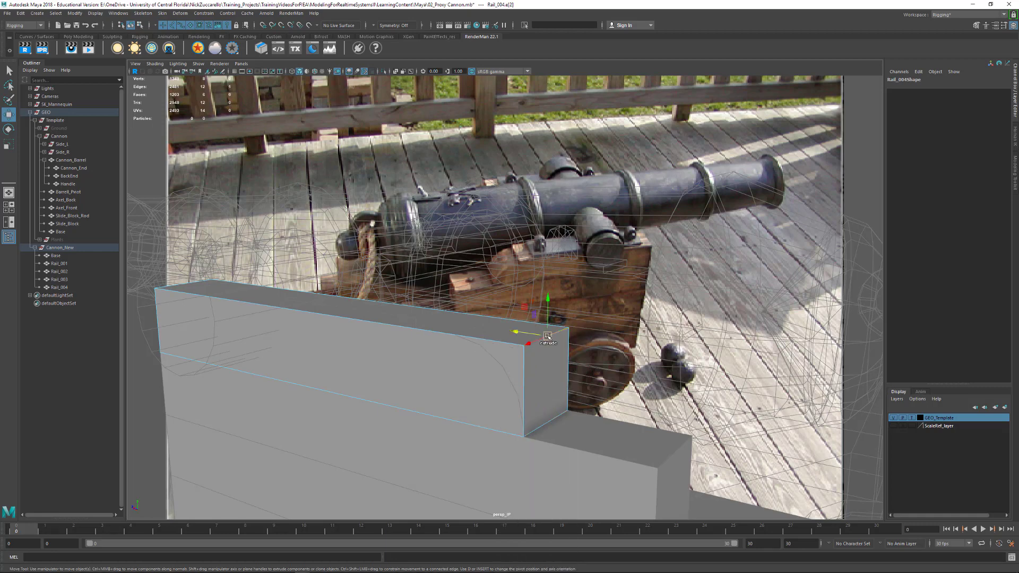
pyautogui.keyDown('shift'); pyautogui.moveTo(541, 339); pyautogui.dragTo(565, 341, button='right'); pyautogui.keyUp('shift')
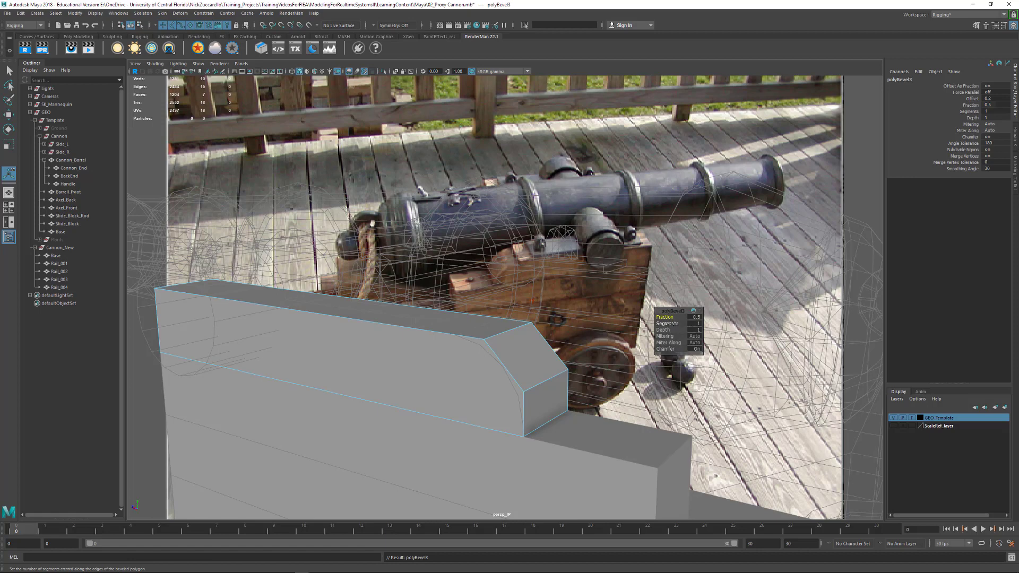
pyautogui.moveTo(667, 323)
pyautogui.mouseDown()
pyautogui.moveTo(678, 328)
pyautogui.moveTo(664, 317)
pyautogui.mouseUp()
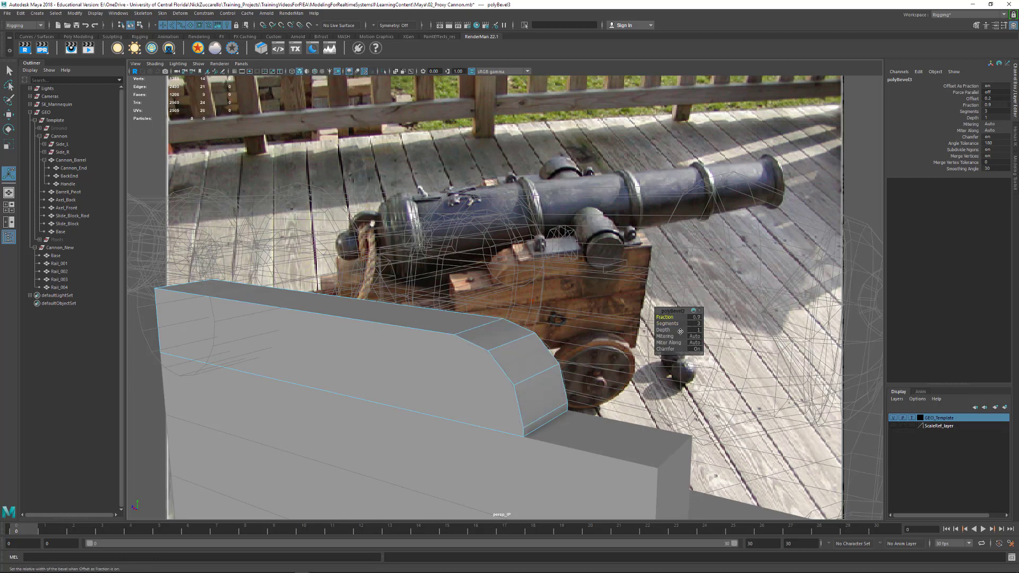
pyautogui.moveTo(664, 322); pyautogui.dragTo(667, 323)
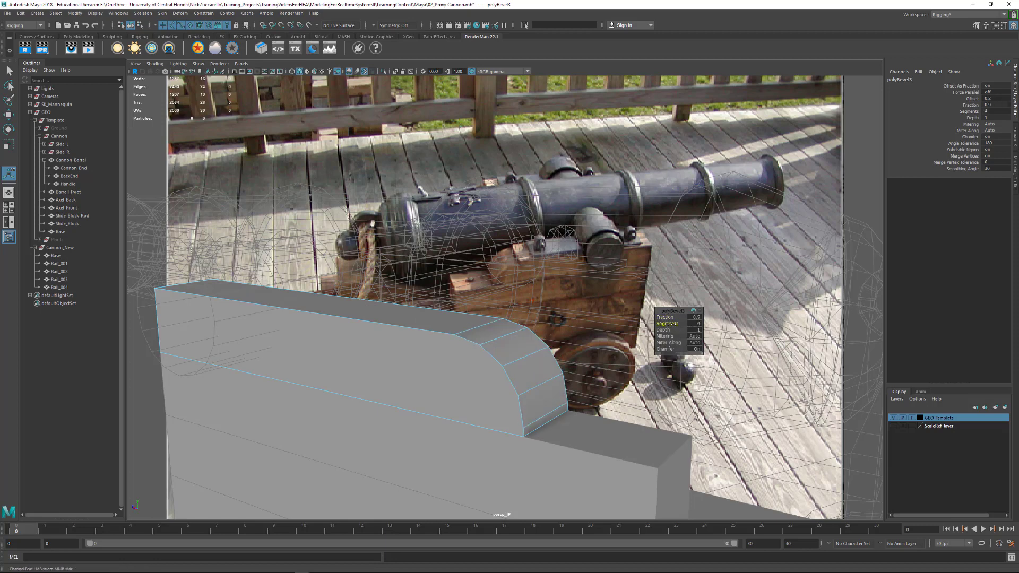
# Try a bevel fraction of 1 on Rail_004's rounded end, and restore the fraction to 0.9
pyautogui.click(694, 316)
pyautogui.write('1')
pyautogui.press('Return')
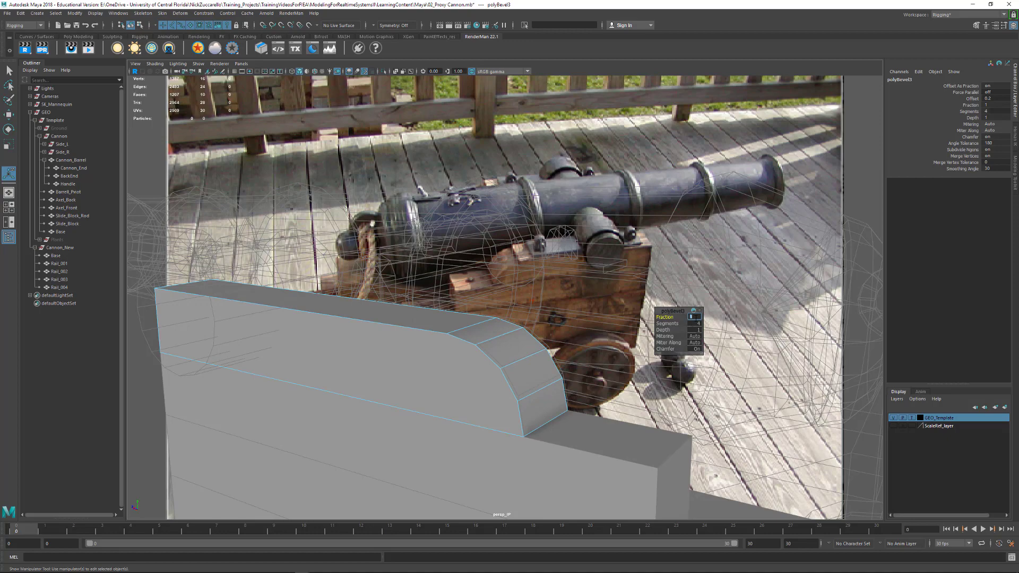
pyautogui.press('Return')
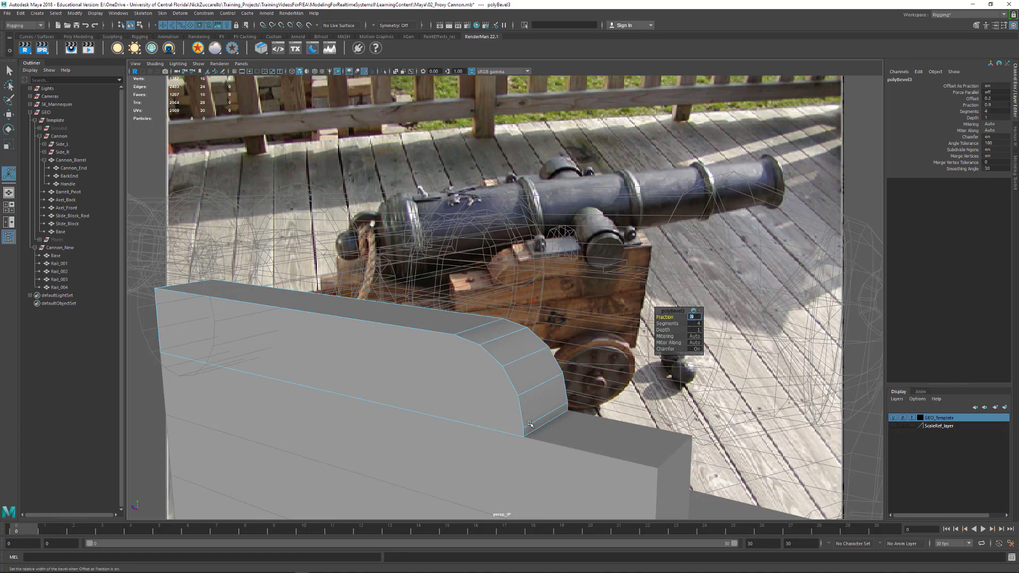
# Check Rail_004's rounded end against the rail stack, leave the bevel tool and return to object selection
pyautogui.keyDown('alt'); pyautogui.moveTo(545, 414); pyautogui.dragTo(599, 388); pyautogui.keyUp('alt')
pyautogui.keyDown('alt'); pyautogui.moveTo(472, 391); pyautogui.dragTo(561, 393); pyautogui.keyUp('alt')
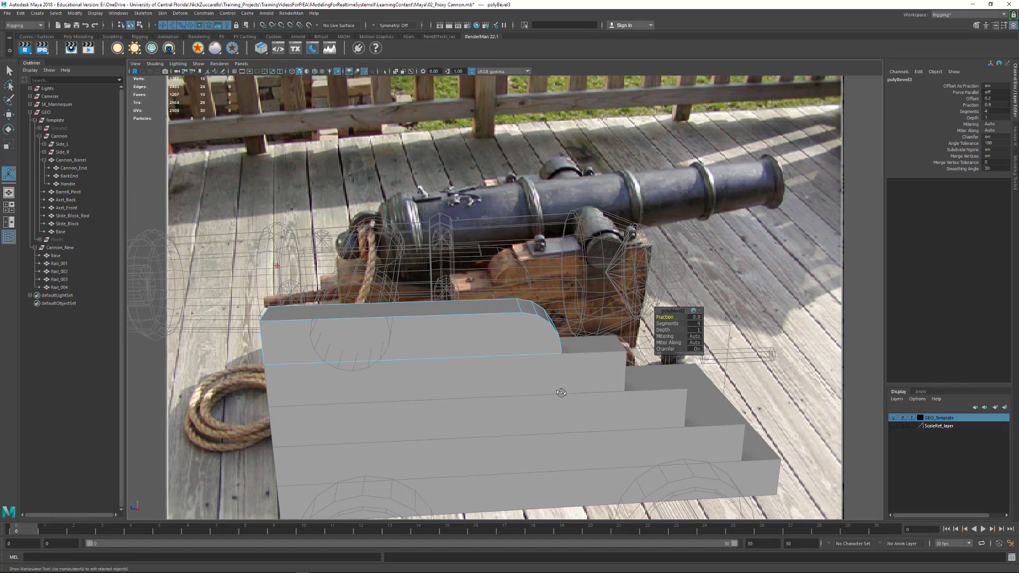
pyautogui.press('q')
pyautogui.press('F8')
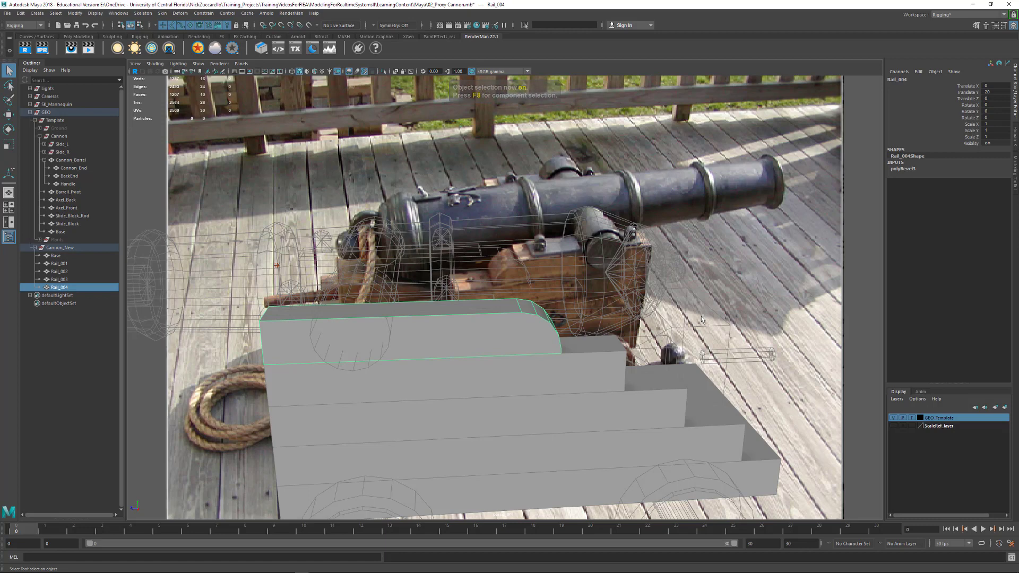
# Delete Rail_004's construction history, and freeze the transformations of Rail_004 and Rail_003
pyautogui.hotkey('alt', 'shift', 'd')
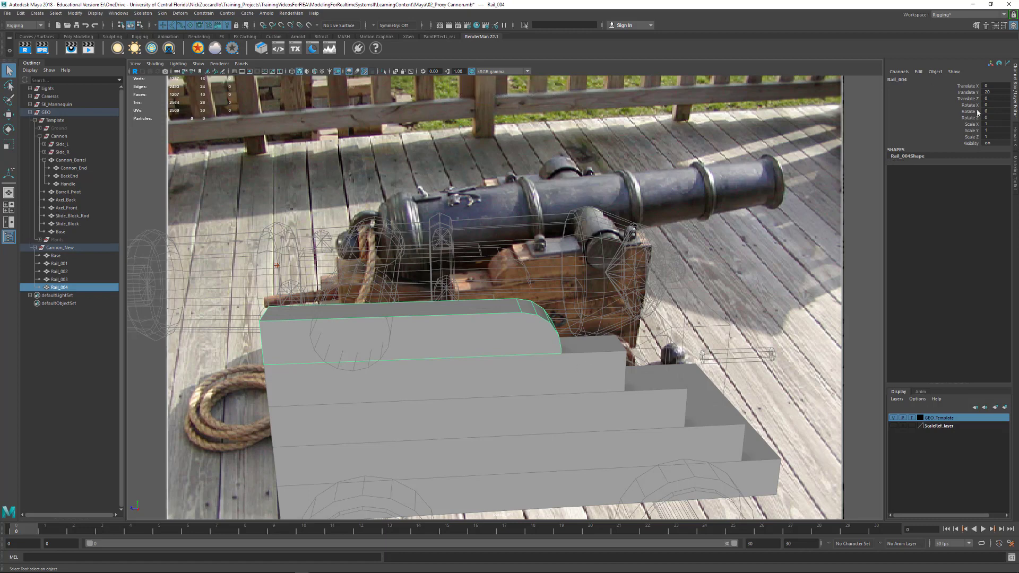
pyautogui.click(74, 13)
pyautogui.click(91, 50)
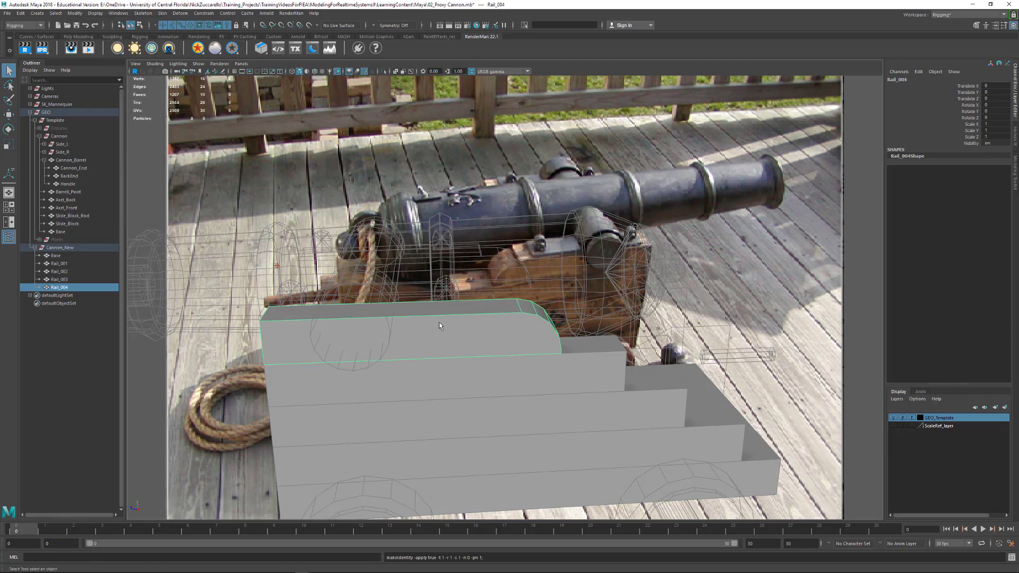
pyautogui.click(545, 380)
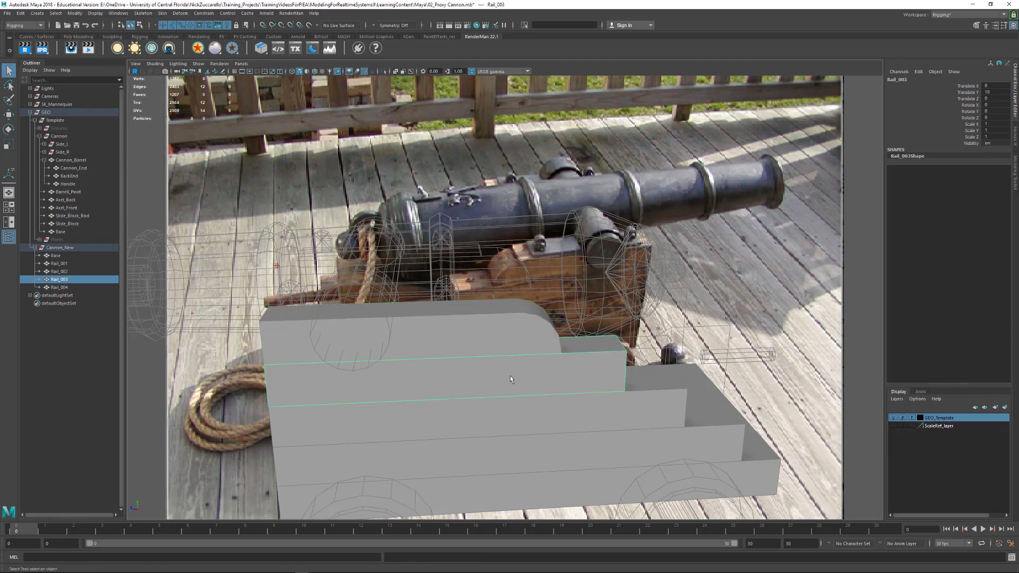
pyautogui.press('g')
pyautogui.click(666, 403)
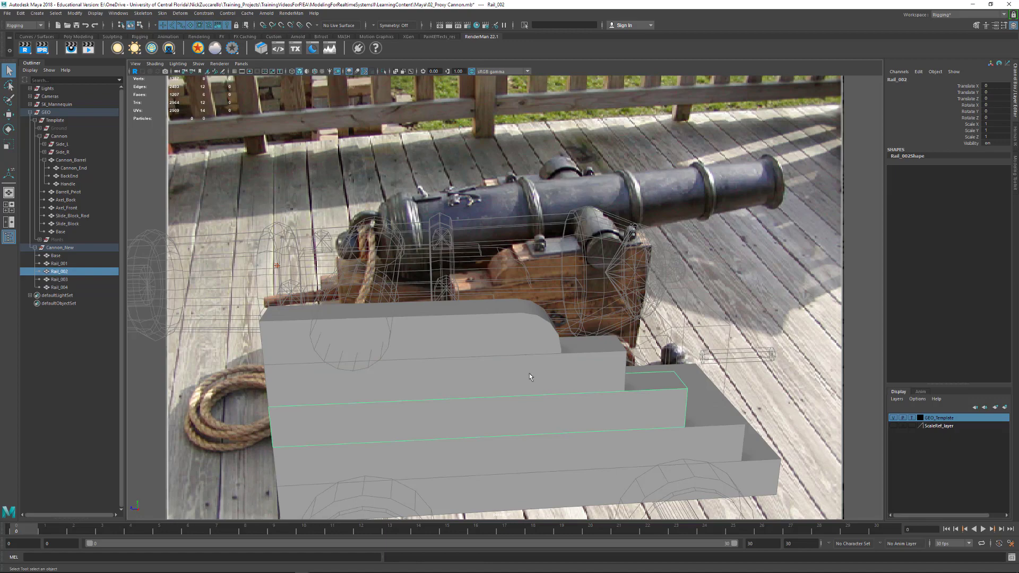
# Group Rail_001, Rail_002, Rail_003 and Rail_004 together and name the group Side_L
pyautogui.keyDown('alt'); pyautogui.moveTo(490, 346); pyautogui.dragTo(638, 368); pyautogui.keyUp('alt')
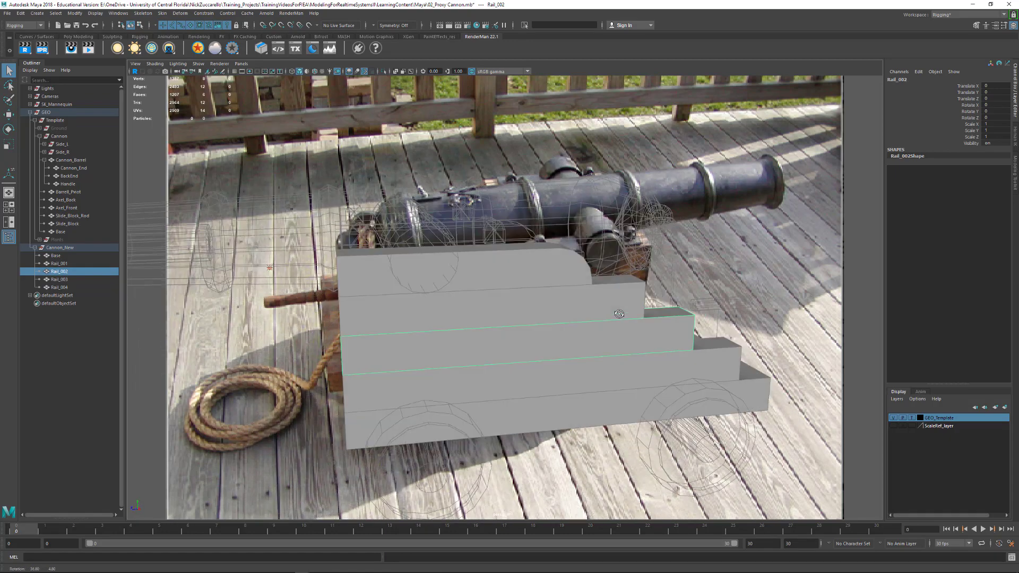
pyautogui.click(638, 368)
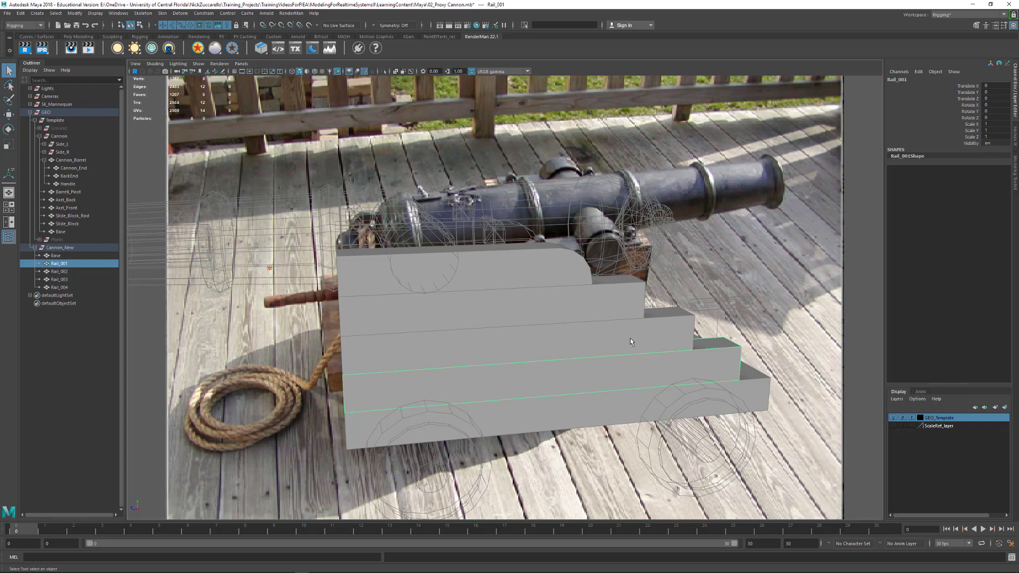
pyautogui.keyDown('shift'); pyautogui.click(631, 341); pyautogui.keyUp('shift')
pyautogui.keyDown('shift'); pyautogui.click(615, 305); pyautogui.keyUp('shift')
pyautogui.keyDown('shift'); pyautogui.click(551, 271); pyautogui.keyUp('shift')
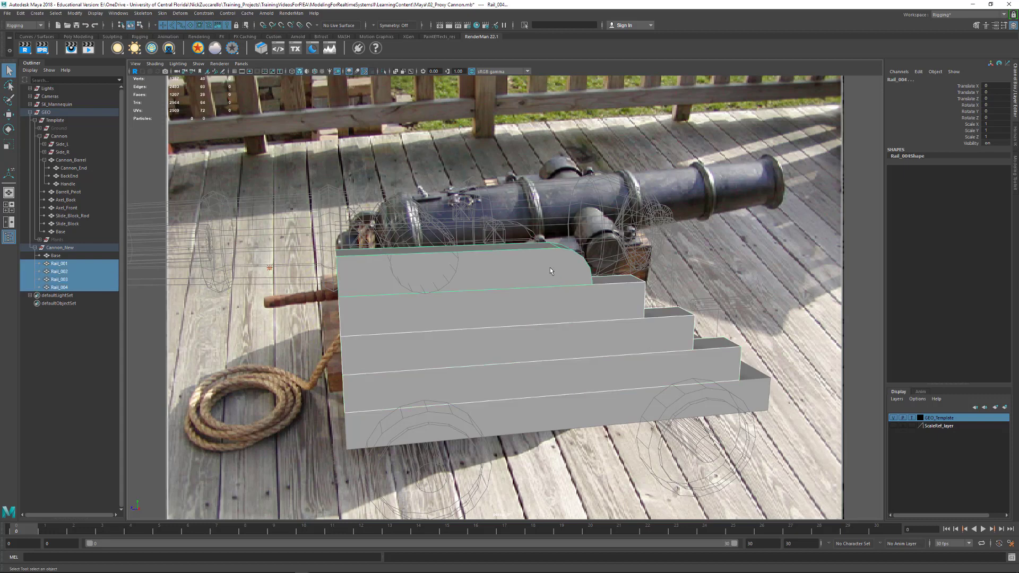
pyautogui.hotkey('ctrl', 'g')
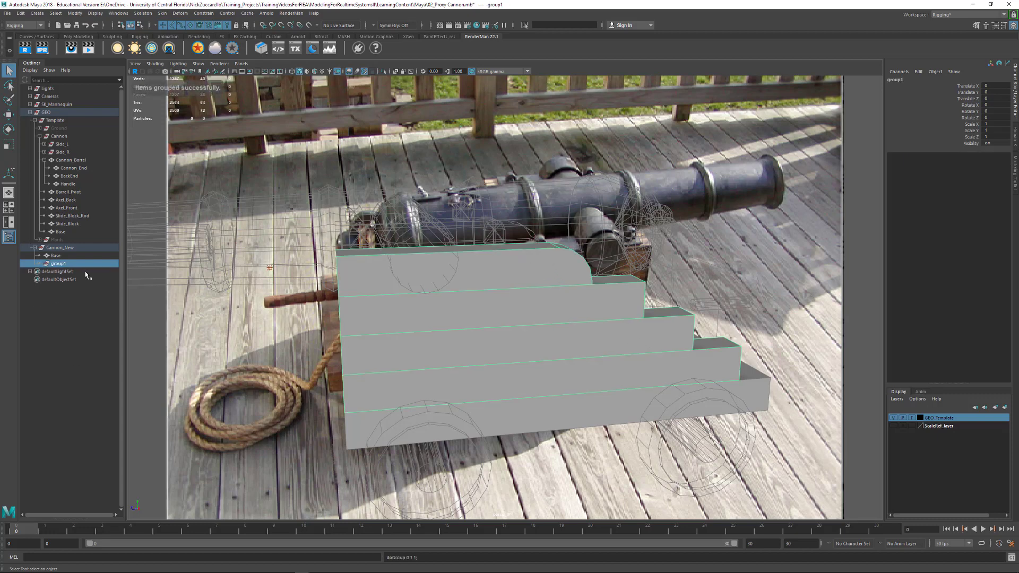
pyautogui.doubleClick(67, 264)
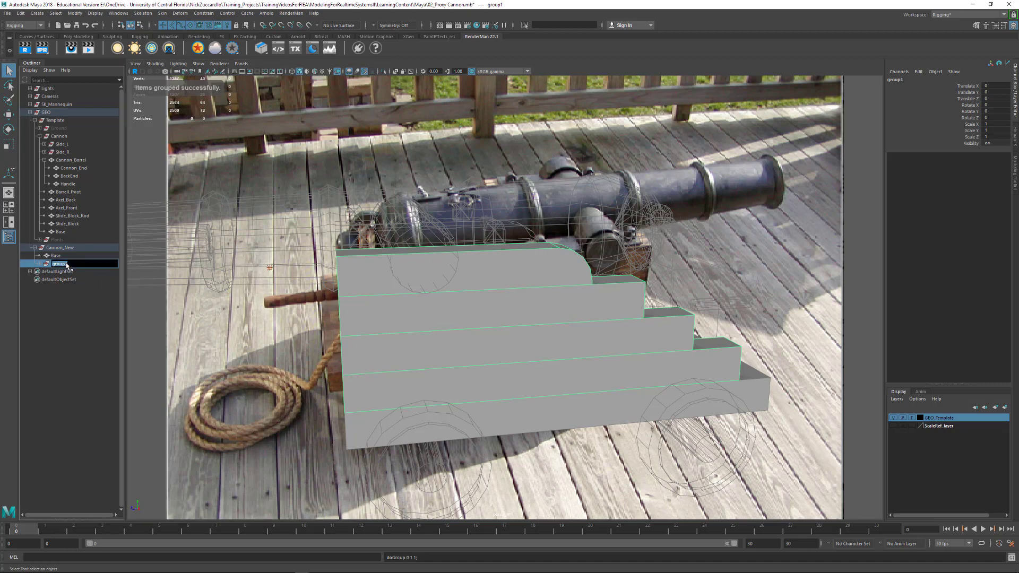
pyautogui.write('Side_')
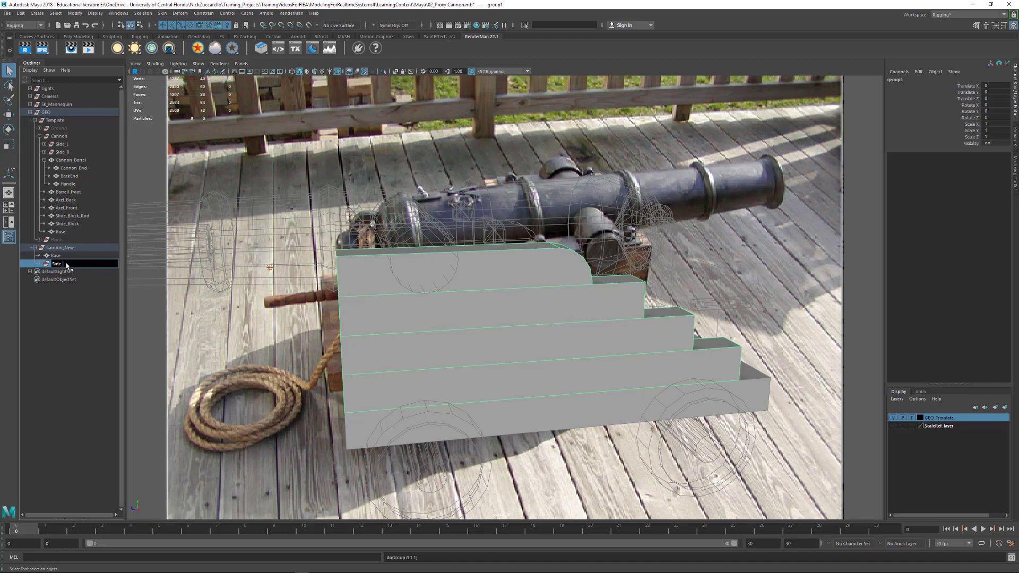
pyautogui.write('L')
pyautogui.press('Return')
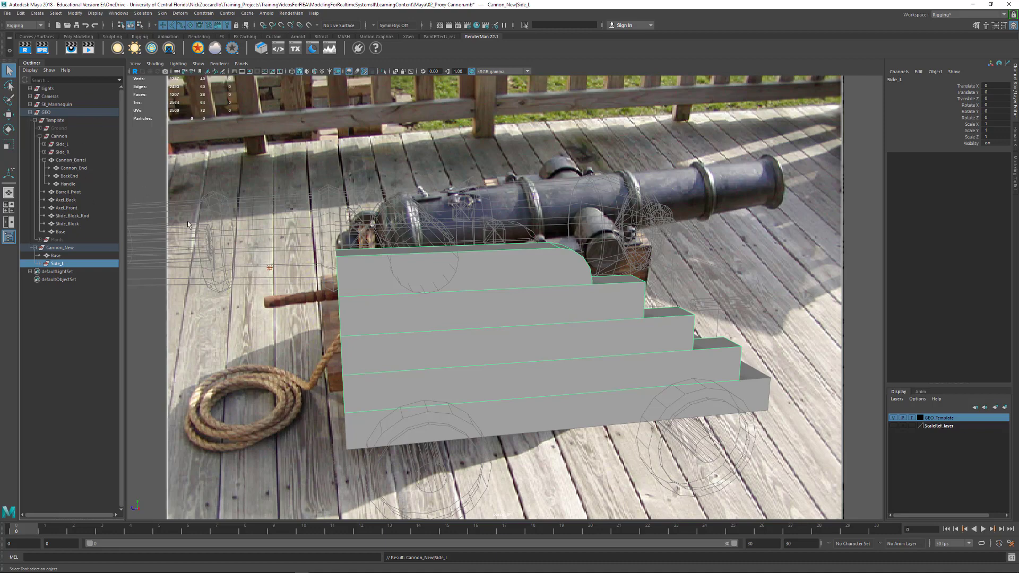
# Duplicate the Side_L group and rename the copy Side_R
pyautogui.keyDown('alt'); pyautogui.moveTo(289, 287); pyautogui.dragTo(403, 317, button='middle'); pyautogui.keyUp('alt')
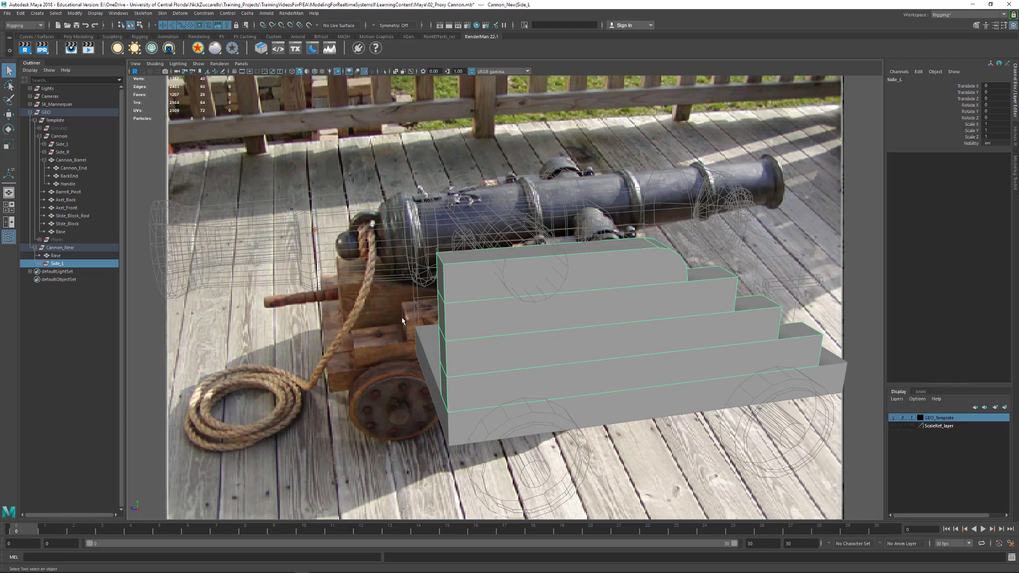
pyautogui.click(21, 13)
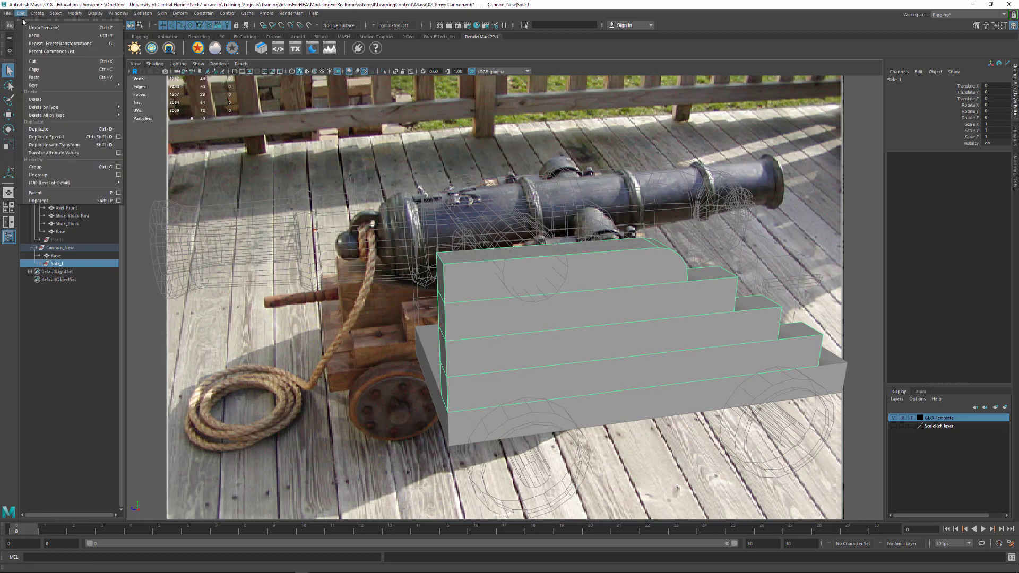
pyautogui.click(76, 126)
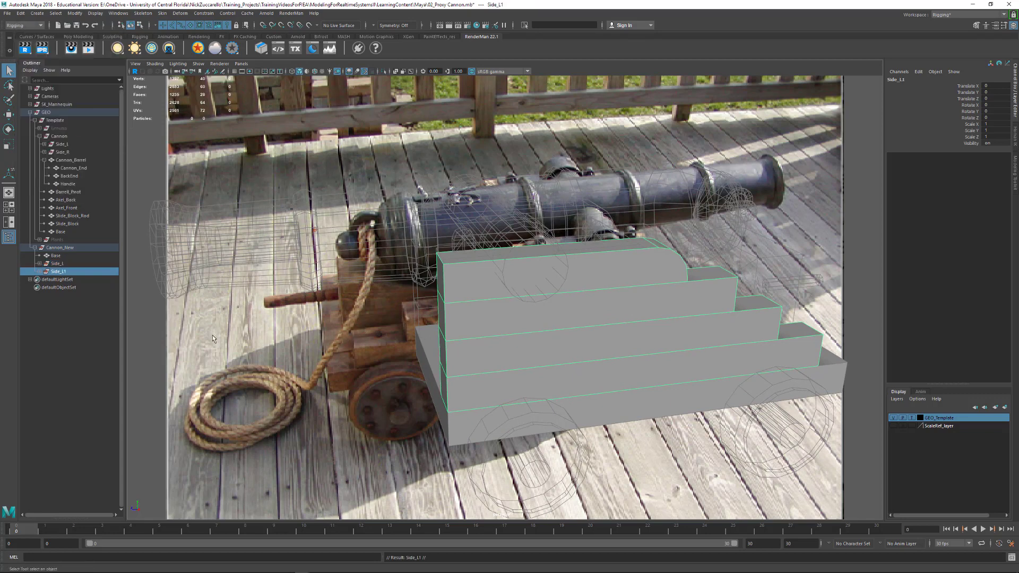
pyautogui.doubleClick(59, 271)
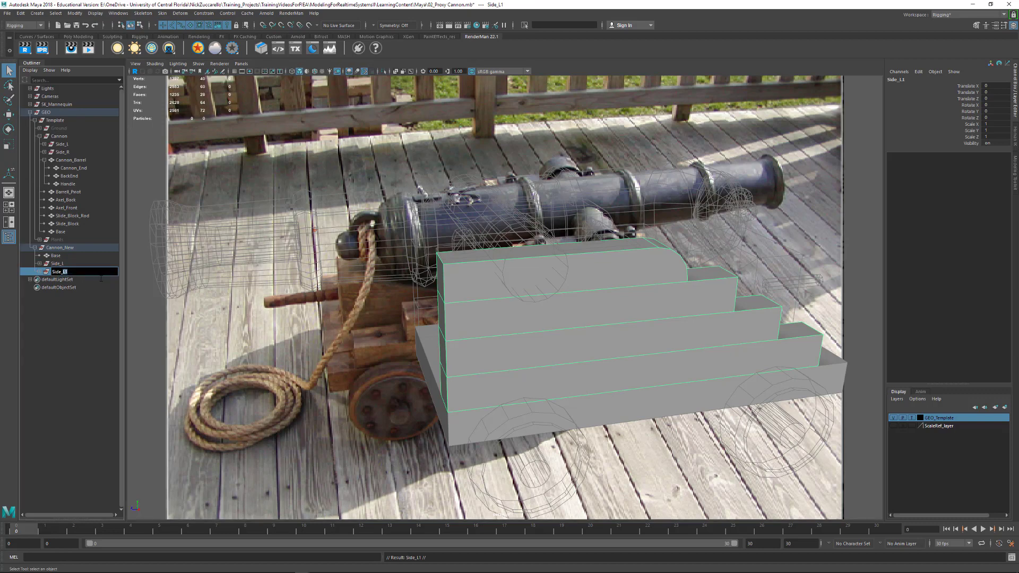
pyautogui.write('R')
pyautogui.press('Return')
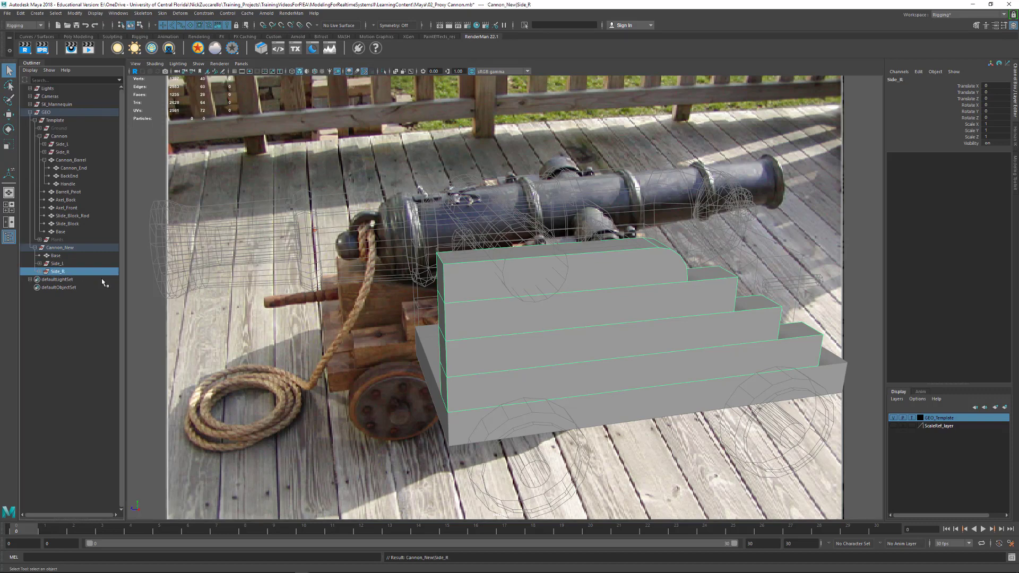
# Mirror the Side_R group to the opposite side of the base by setting its Scale X to -1
pyautogui.doubleClick(1000, 123)
pyautogui.write('-1')
pyautogui.press('Return')
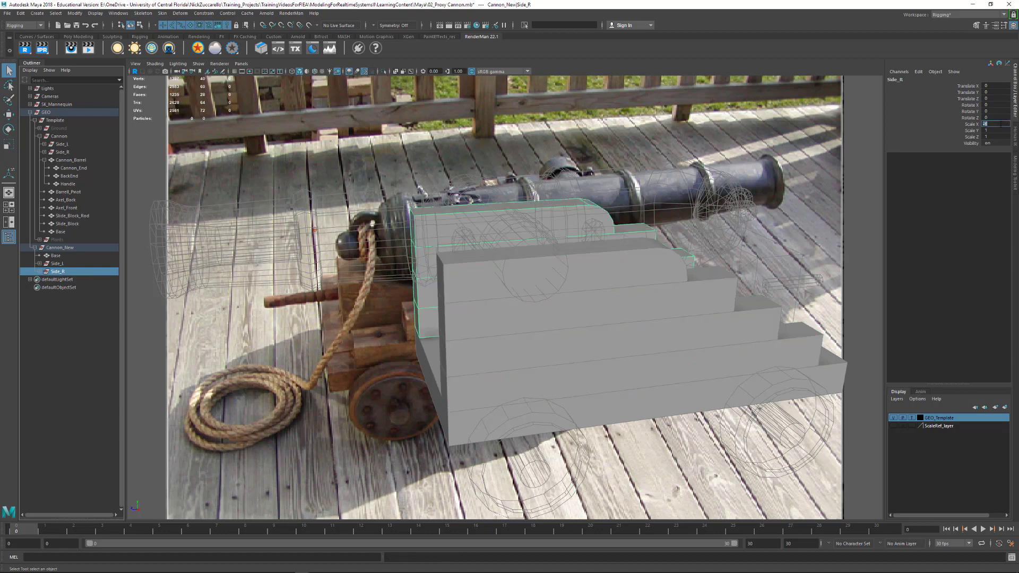
pyautogui.press('Return')
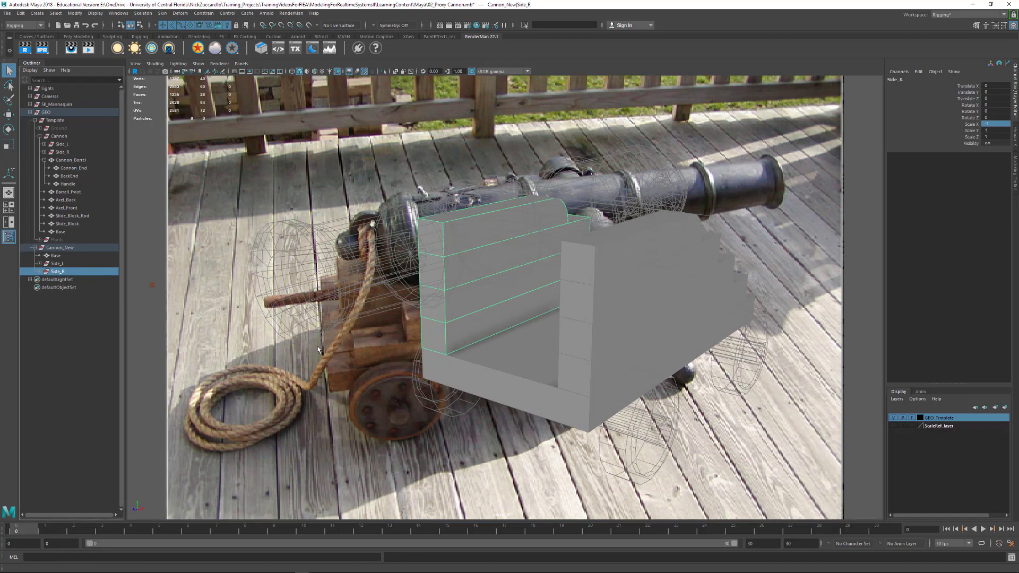
# Examine both rail sides and the base against the proxy wireframe from the end and from the side
pyautogui.press('w')
pyautogui.keyDown('alt'); pyautogui.moveTo(317, 350); pyautogui.dragTo(562, 353); pyautogui.keyUp('alt')
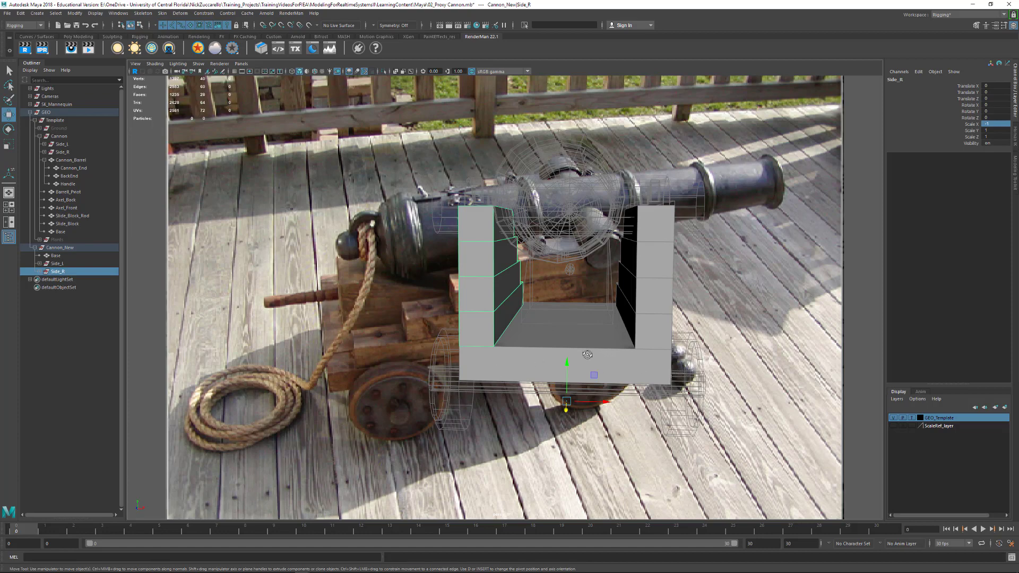
pyautogui.keyDown('alt'); pyautogui.moveTo(586, 355); pyautogui.dragTo(535, 366); pyautogui.keyUp('alt')
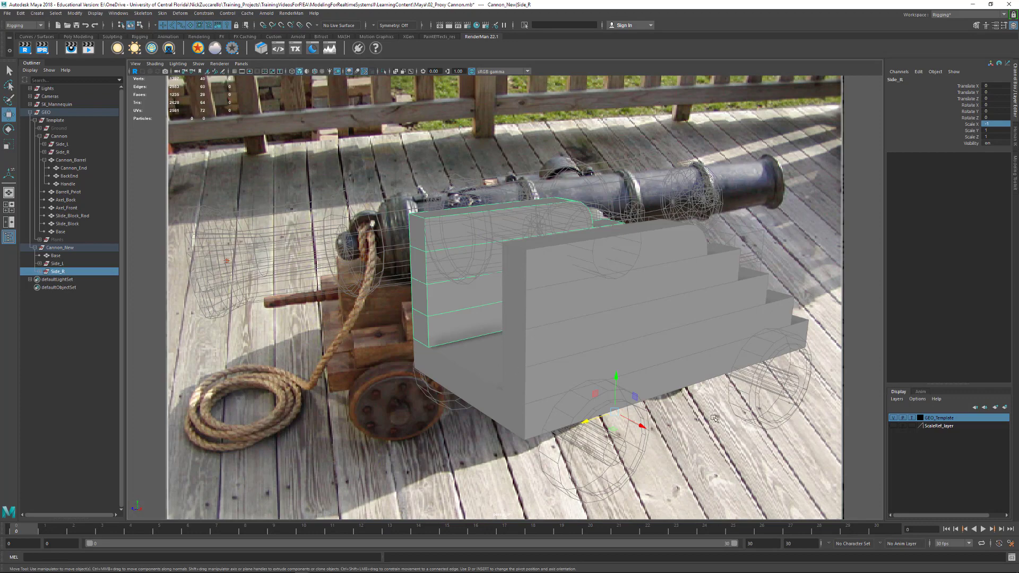
pyautogui.click(660, 407)
pyautogui.keyDown('alt'); pyautogui.moveTo(660, 407); pyautogui.dragTo(677, 389); pyautogui.keyUp('alt')
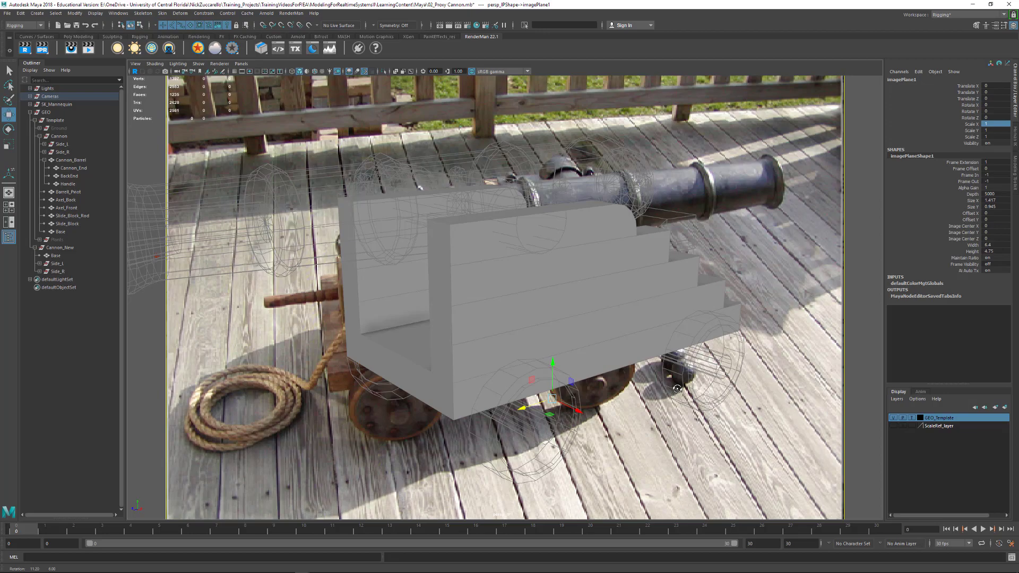
pyautogui.keyDown('alt'); pyautogui.moveTo(677, 389); pyautogui.dragTo(663, 390); pyautogui.keyUp('alt')
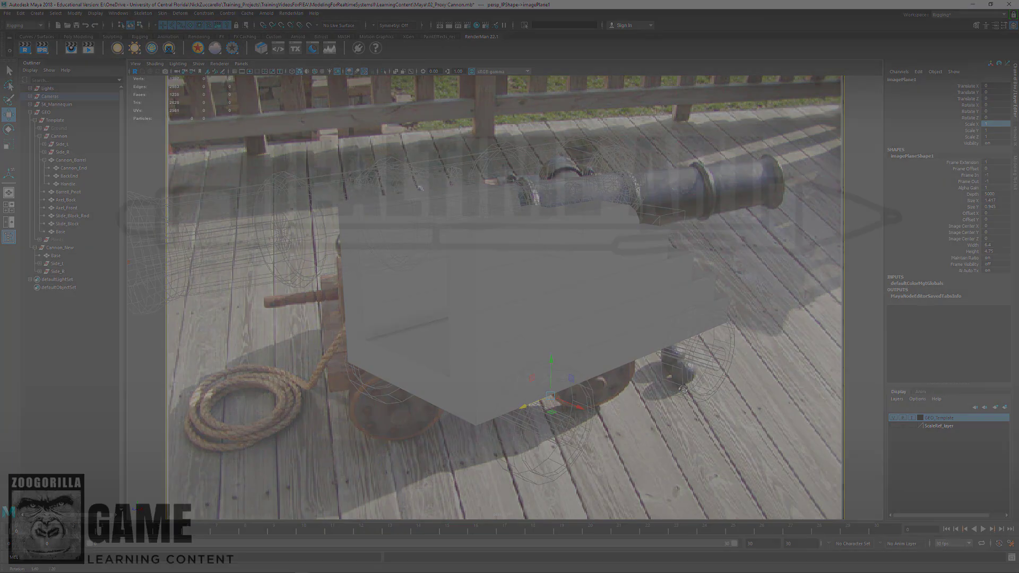